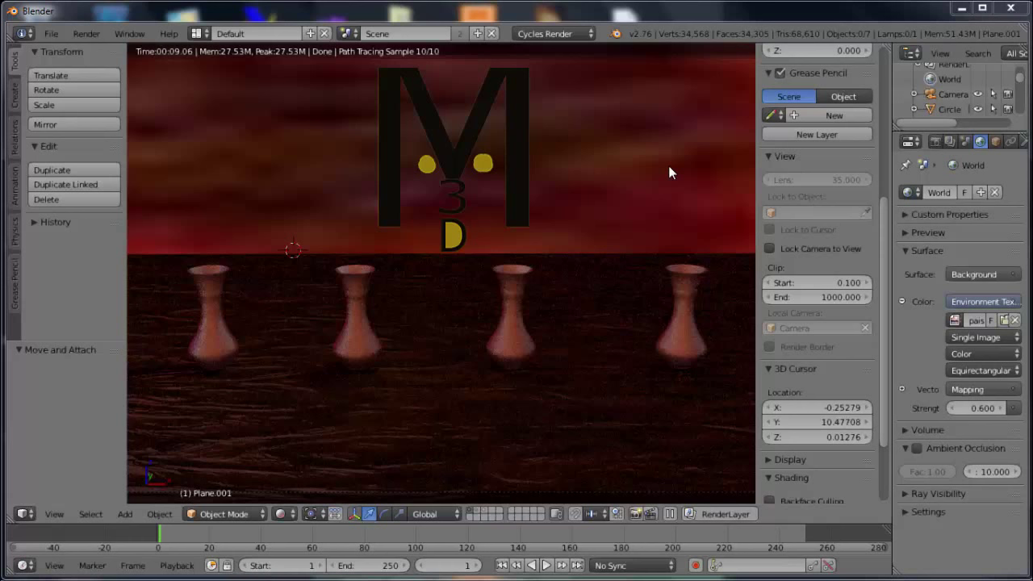
- Place the 3D cursor in the sky above the vases and hide the N properties panel
click(668, 167)
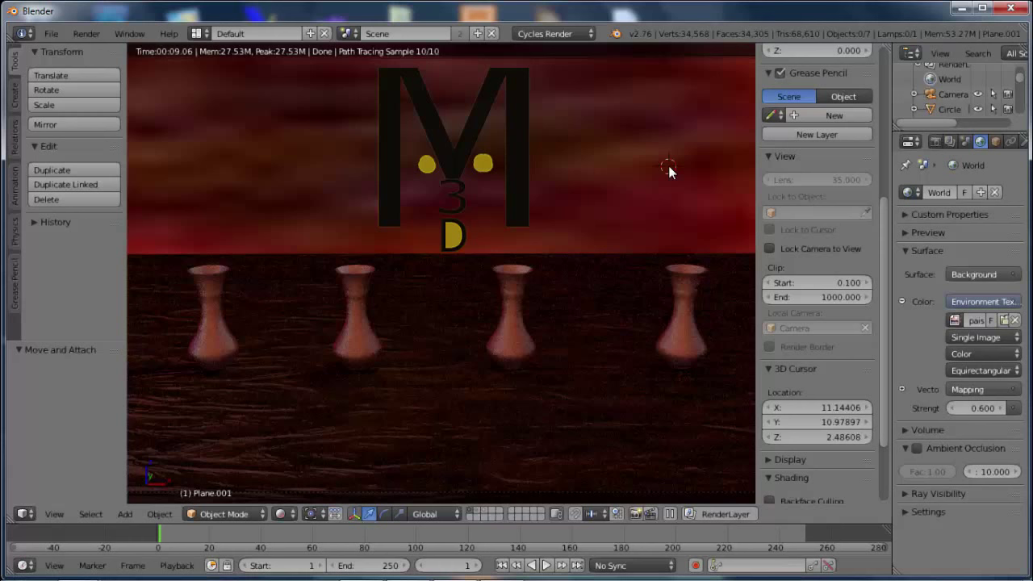
key(n)
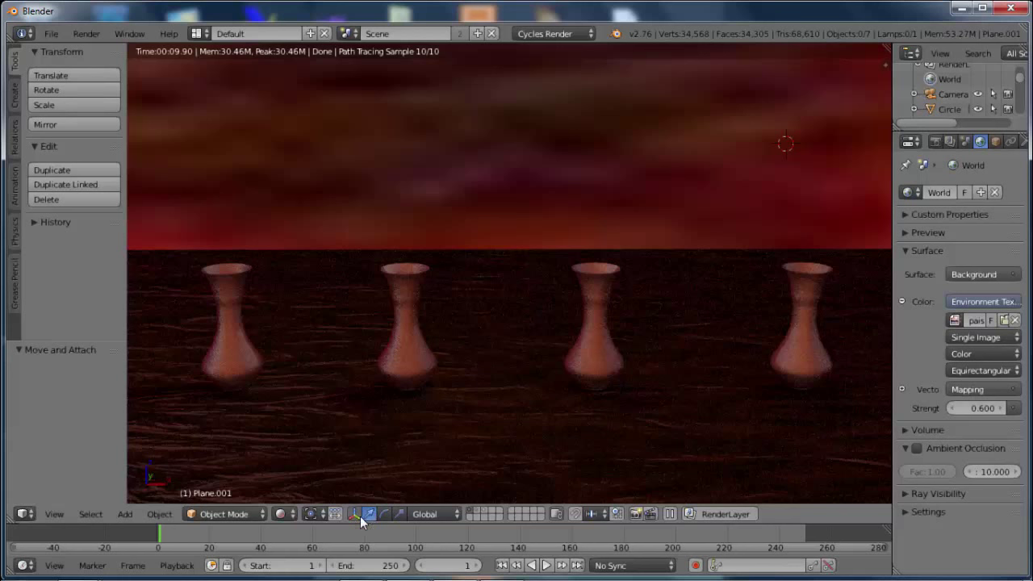
- Switch to the rings layer and select the monkey and its three rings
click(479, 510)
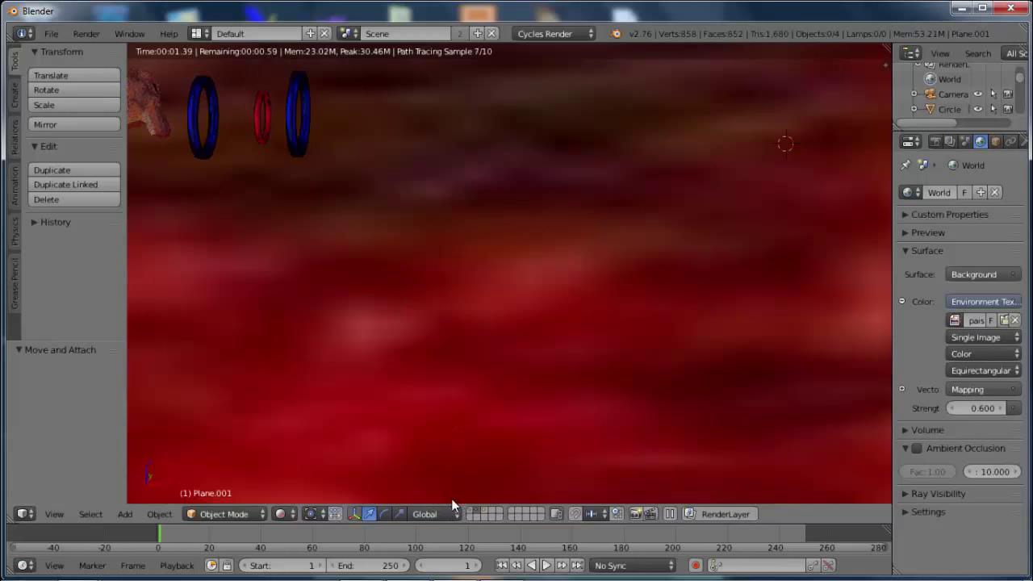
shift+middle_drag(306, 169, 587, 268)
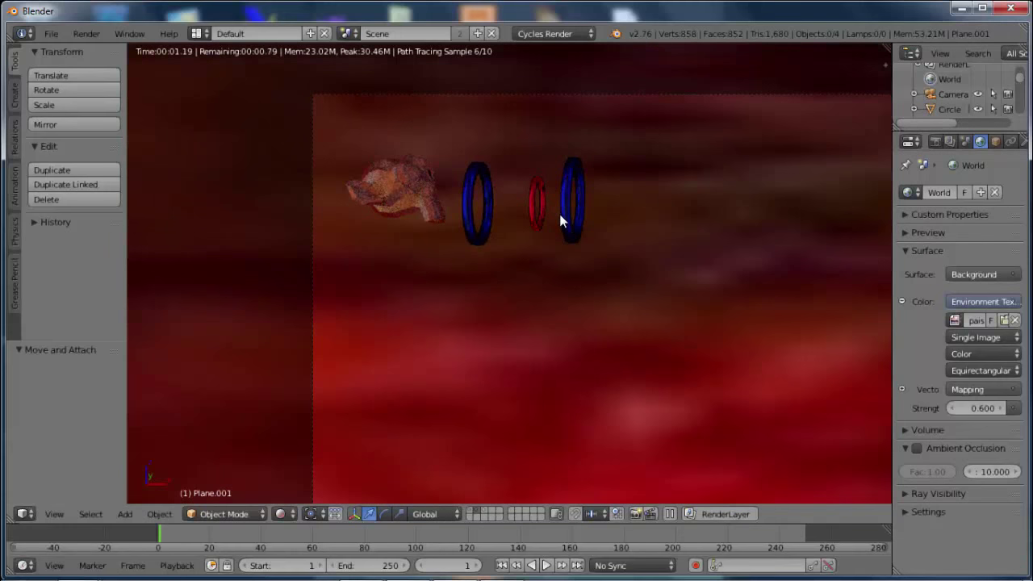
scroll(559, 246, down, 1)
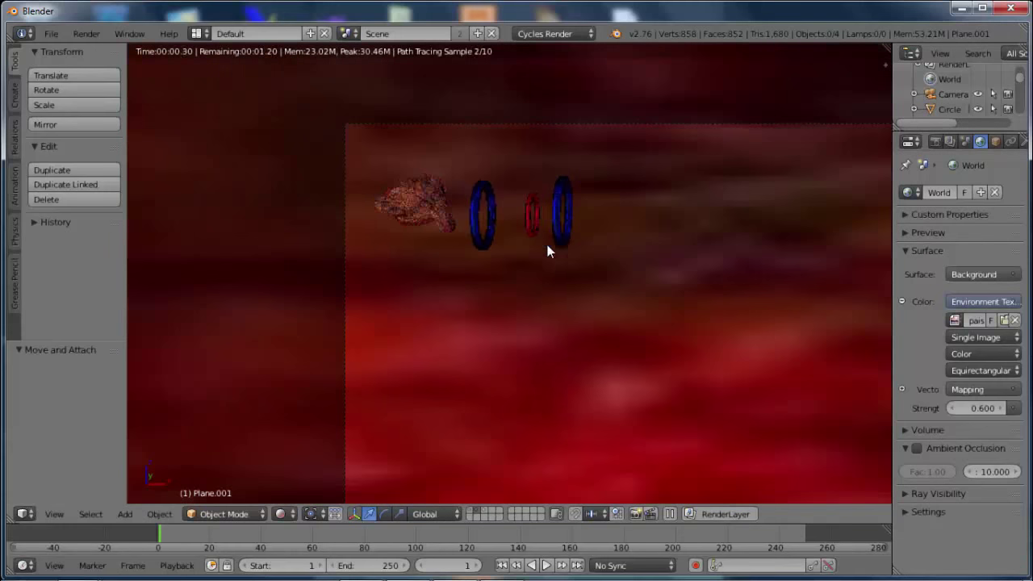
scroll(549, 247, down, 5)
scroll(529, 246, up, 1)
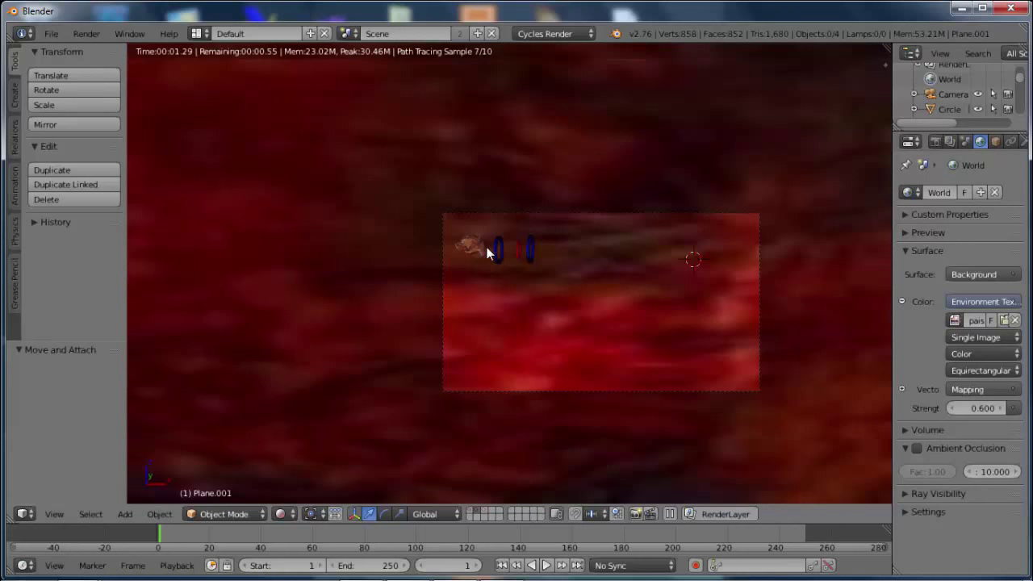
right_click(494, 256)
shift+right_click(508, 252)
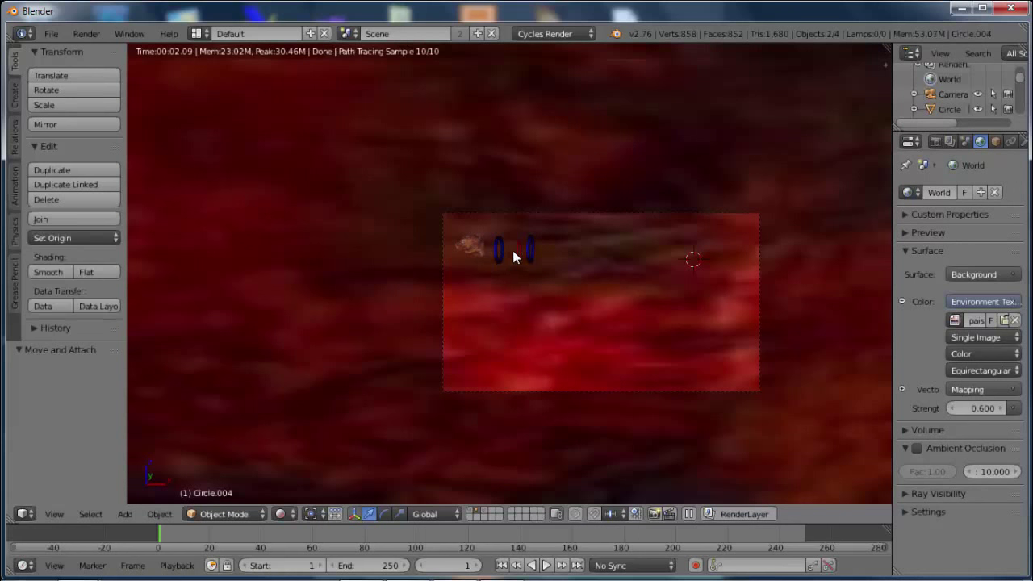
shift+right_click(519, 253)
- Move the selection into the camera frame and scale it up by 1.984
key(g)
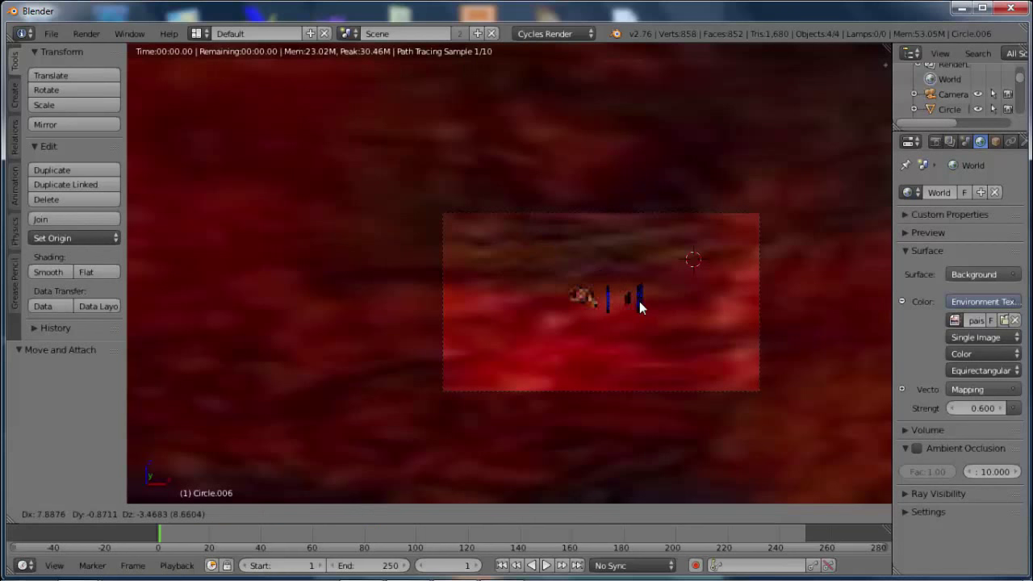
click(634, 301)
key(s)
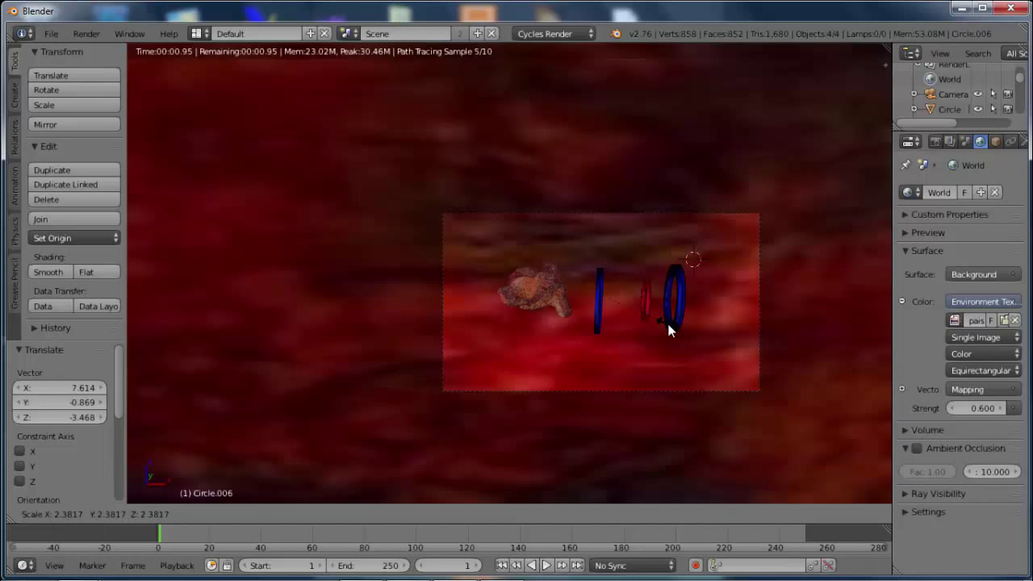
click(655, 319)
scroll(609, 304, up, 1)
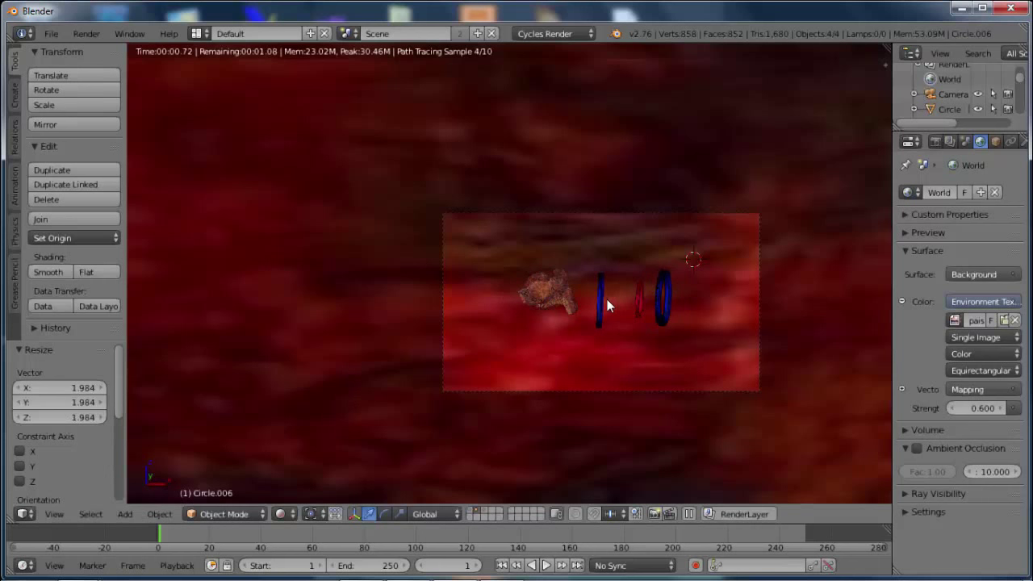
scroll(493, 259, up, 2)
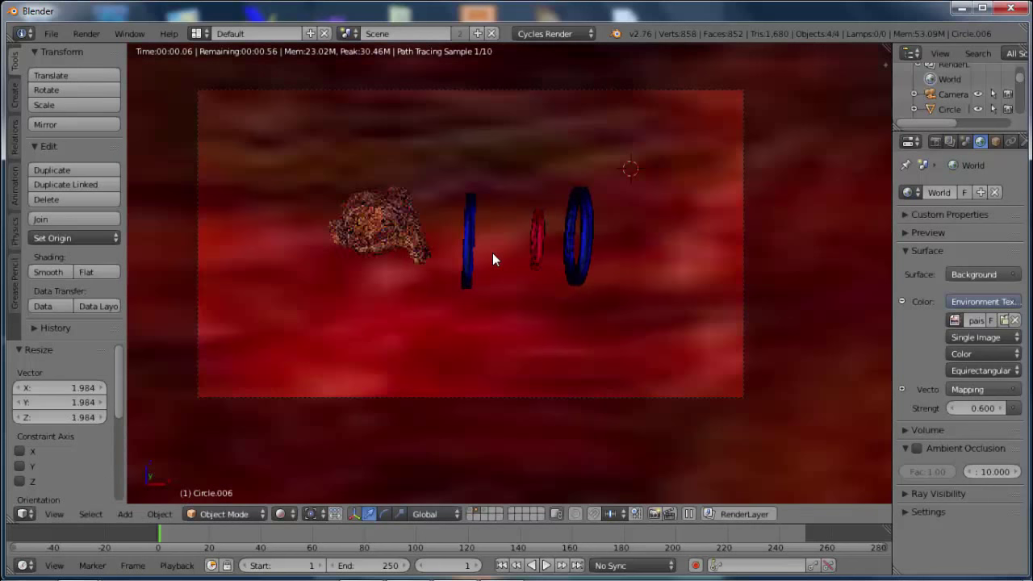
scroll(489, 251, up, 1)
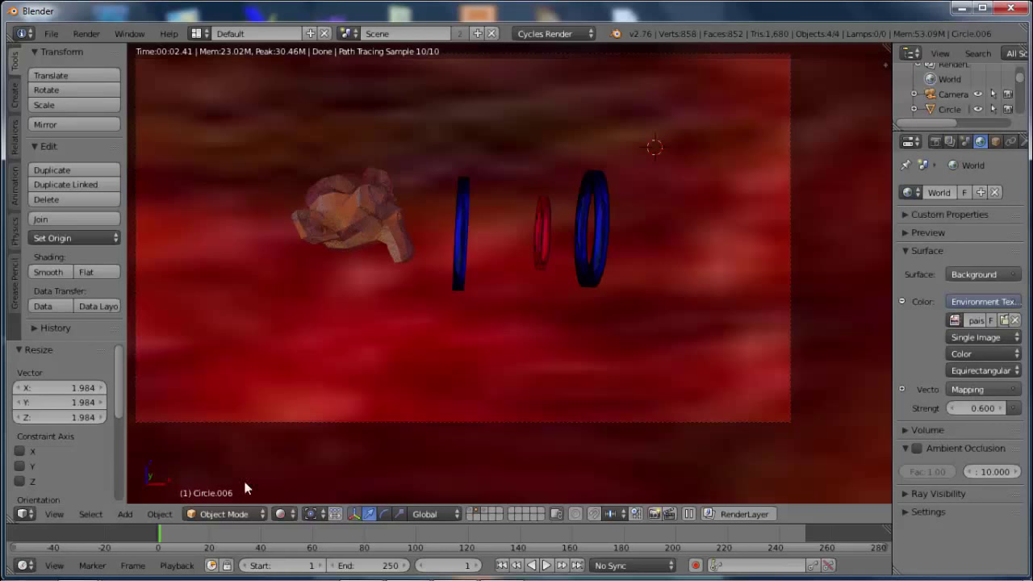
- Switch to the four-vase layer and set viewport shading to Texture
click(483, 511)
click(475, 509)
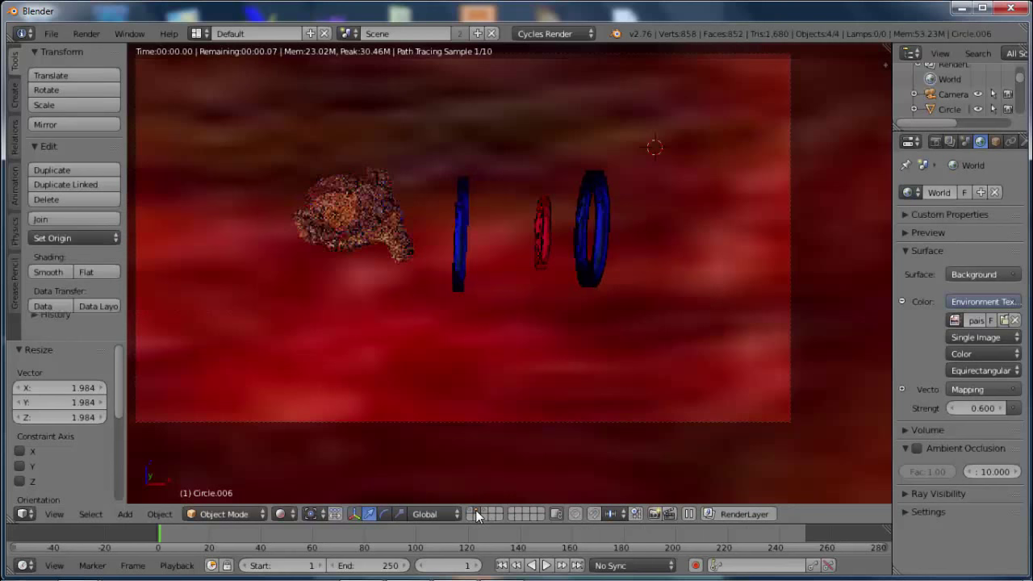
click(466, 509)
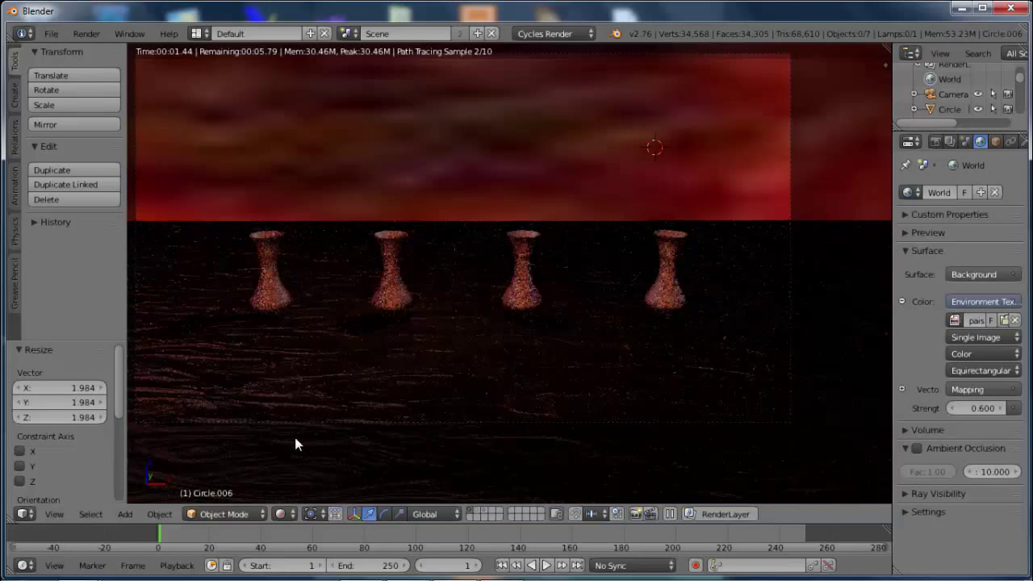
click(275, 514)
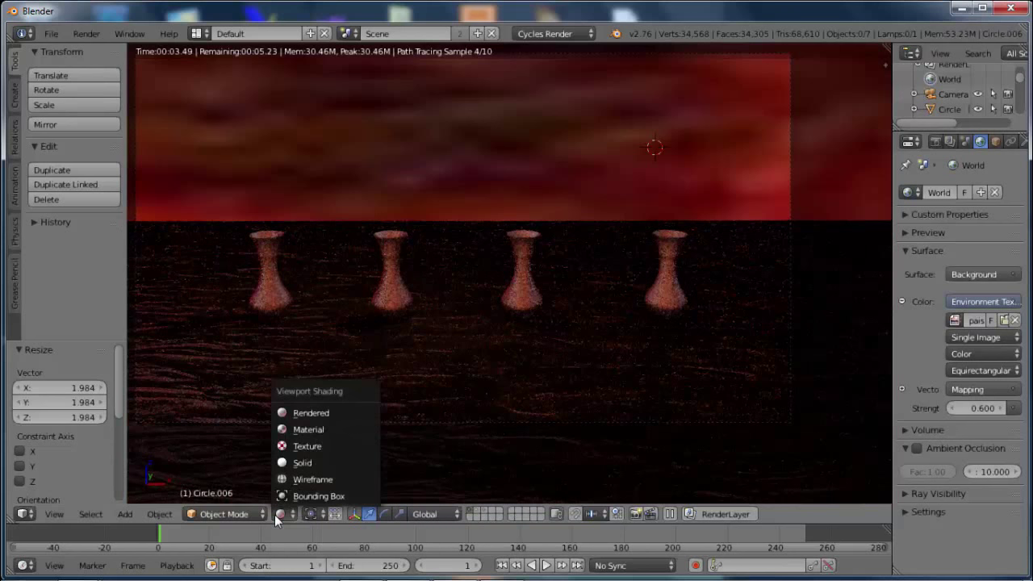
click(299, 449)
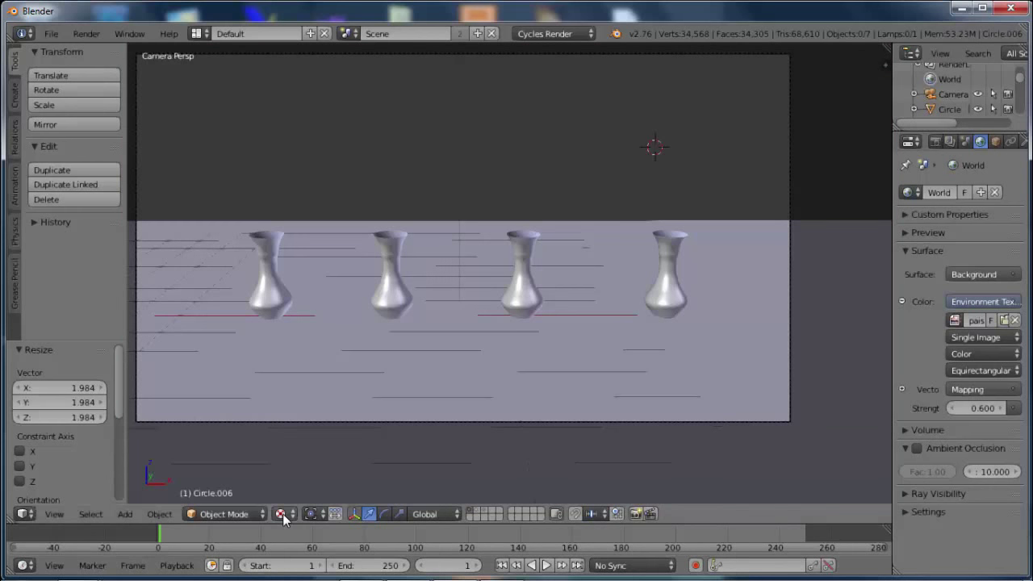
- Preview the vases in Material shading, then return to Texture shading
click(281, 514)
click(305, 430)
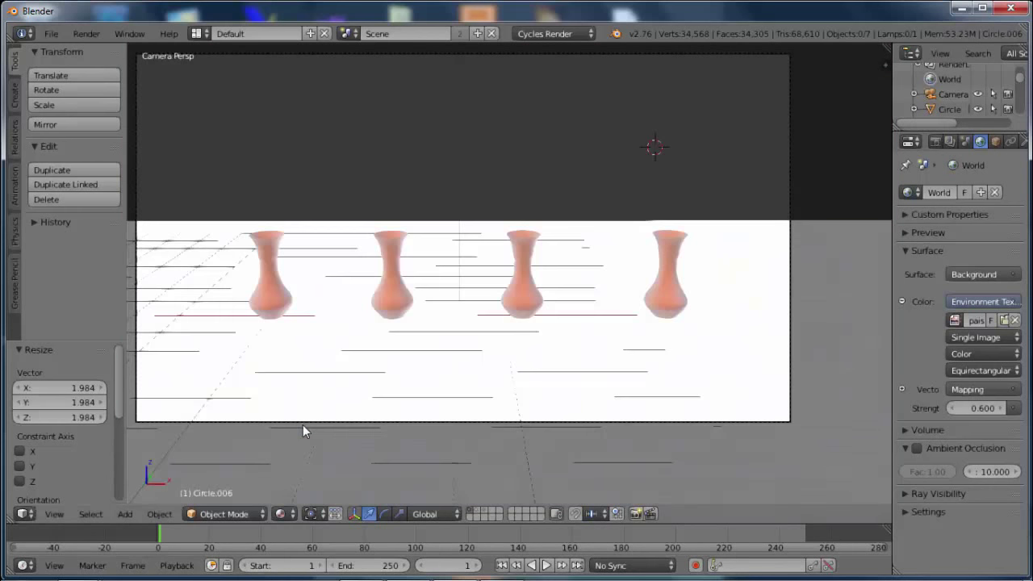
scroll(376, 298, up, 1)
scroll(387, 302, up, 1)
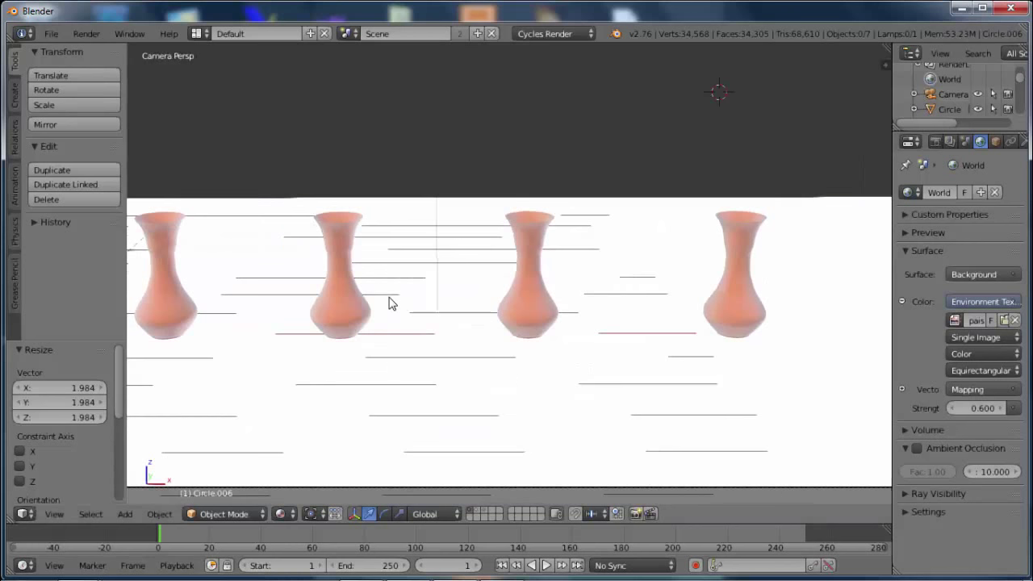
scroll(389, 302, down, 1)
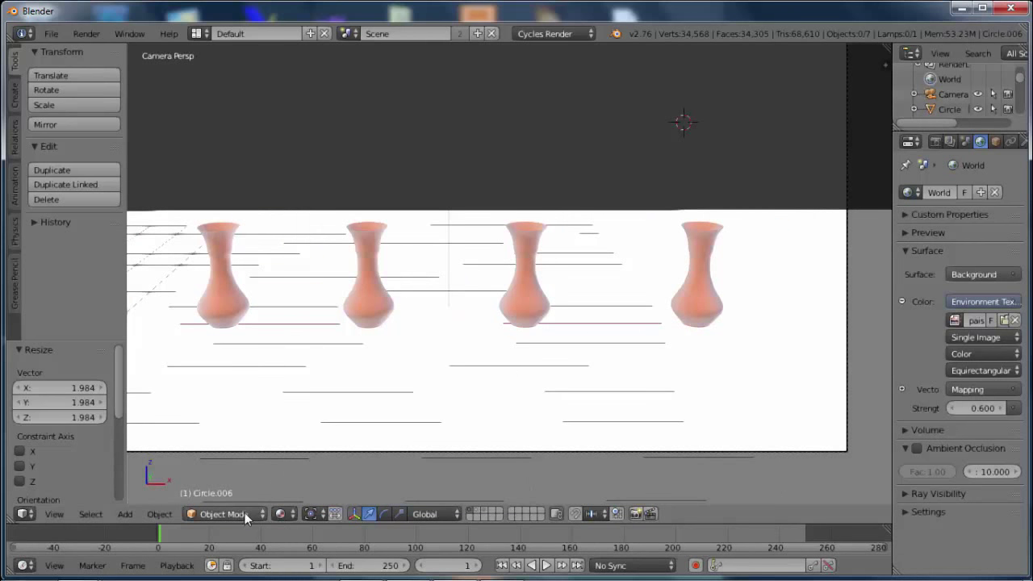
click(280, 514)
click(305, 446)
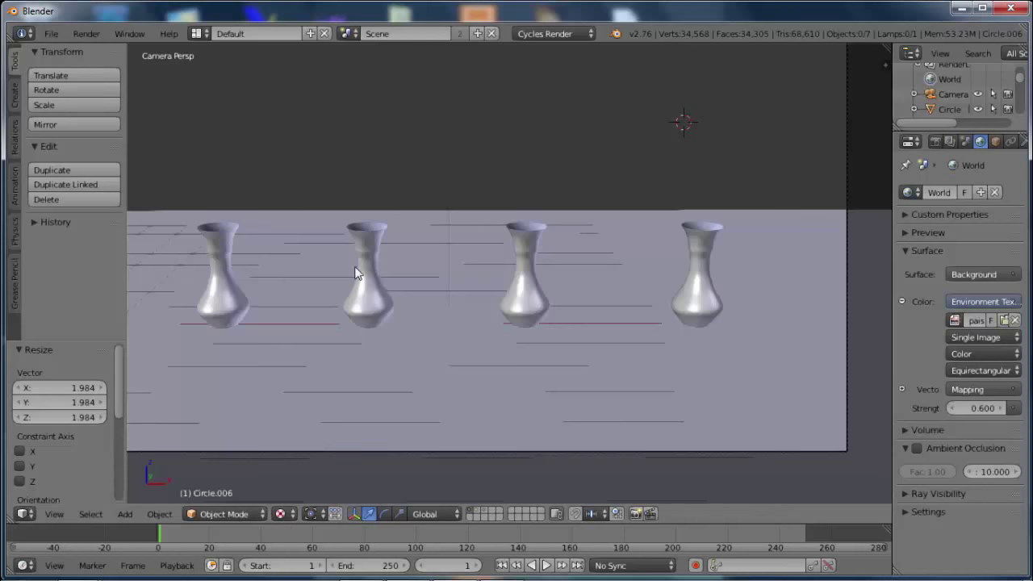
- Select the second vase and undo an accidentally added lattice
right_click(364, 272)
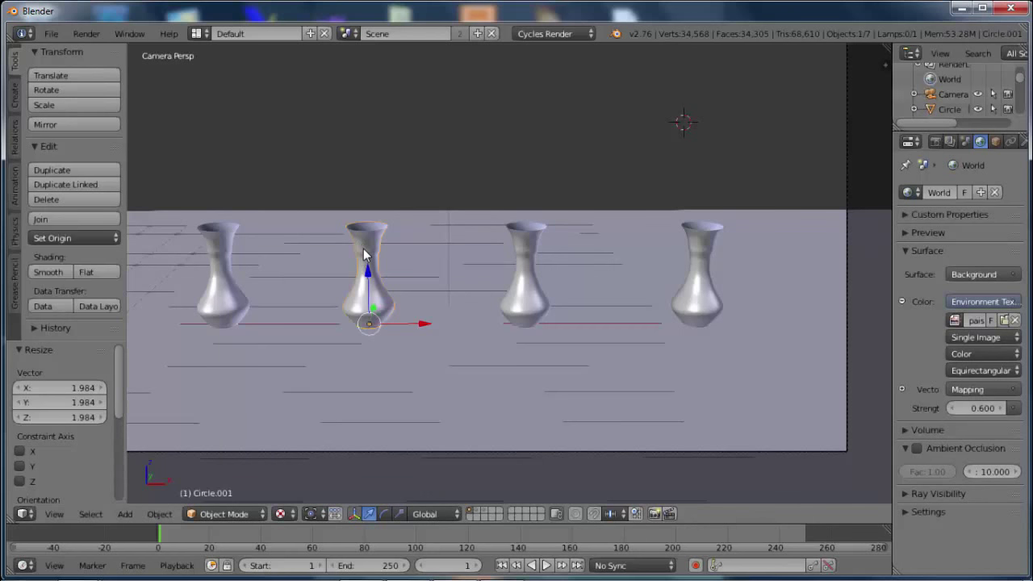
key(shift+a)
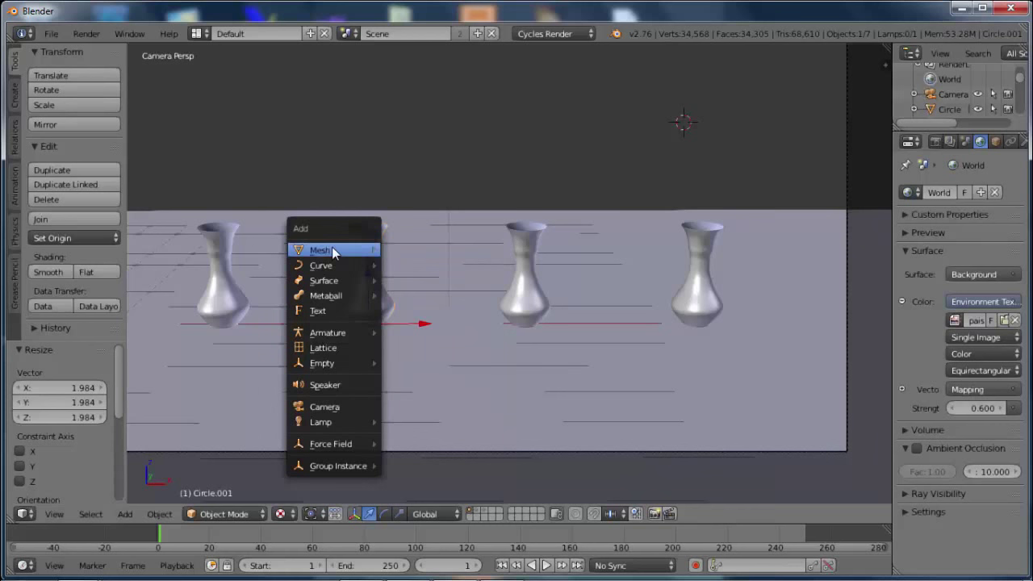
click(327, 347)
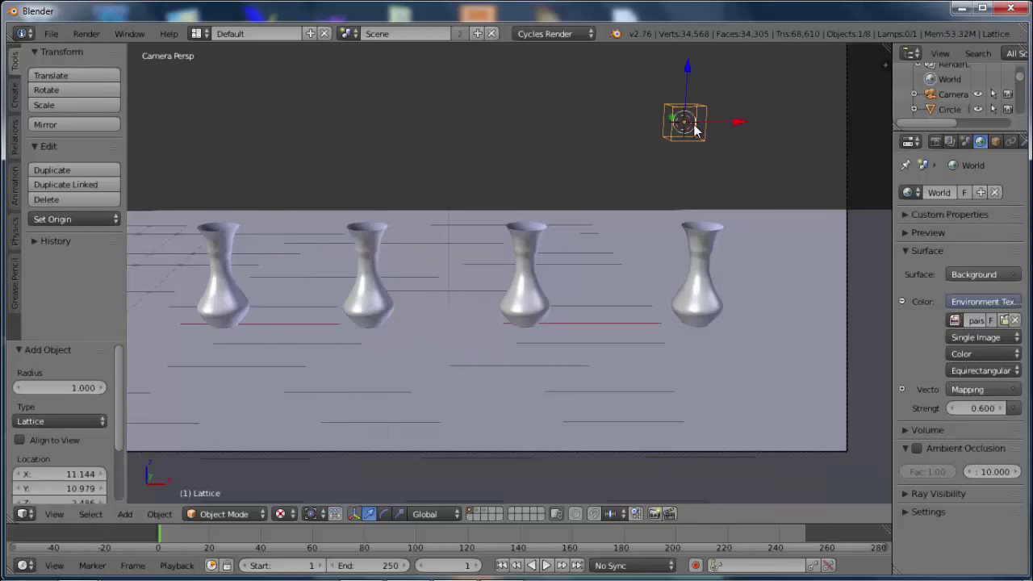
key(ctrl+z)
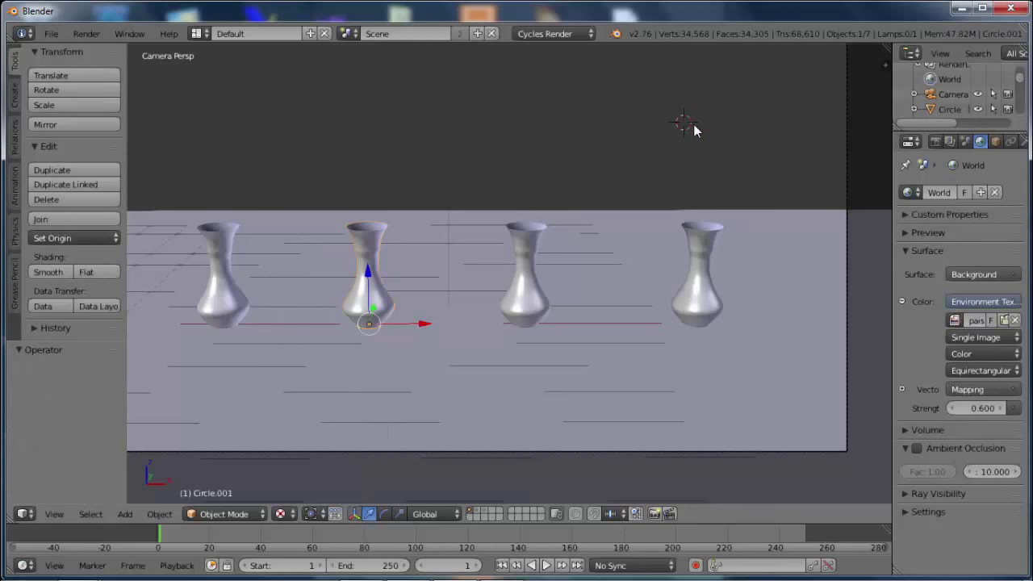
key(KP_7)
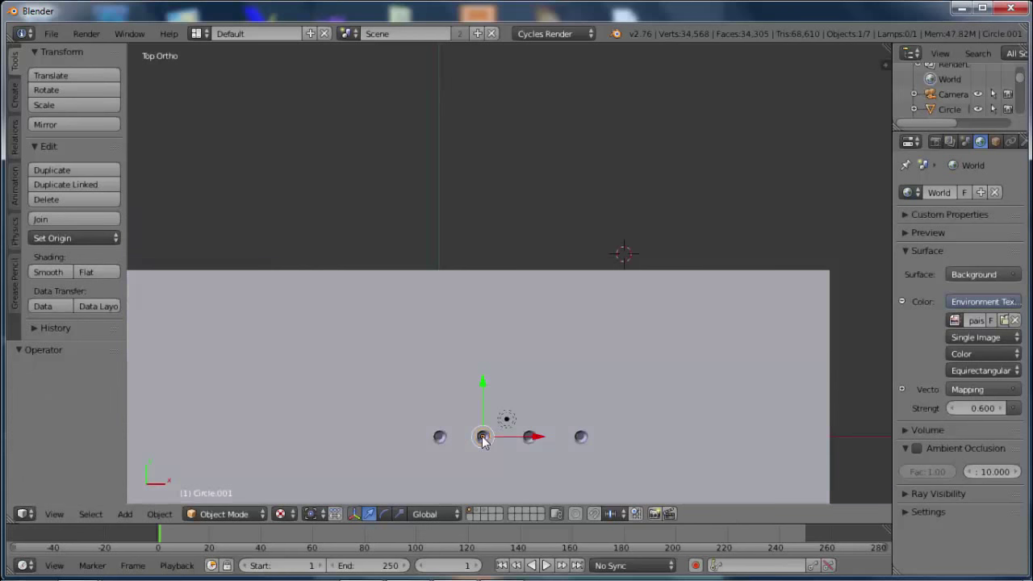
- In front orthographic view, add a lattice at the second vase
key(KP_1)
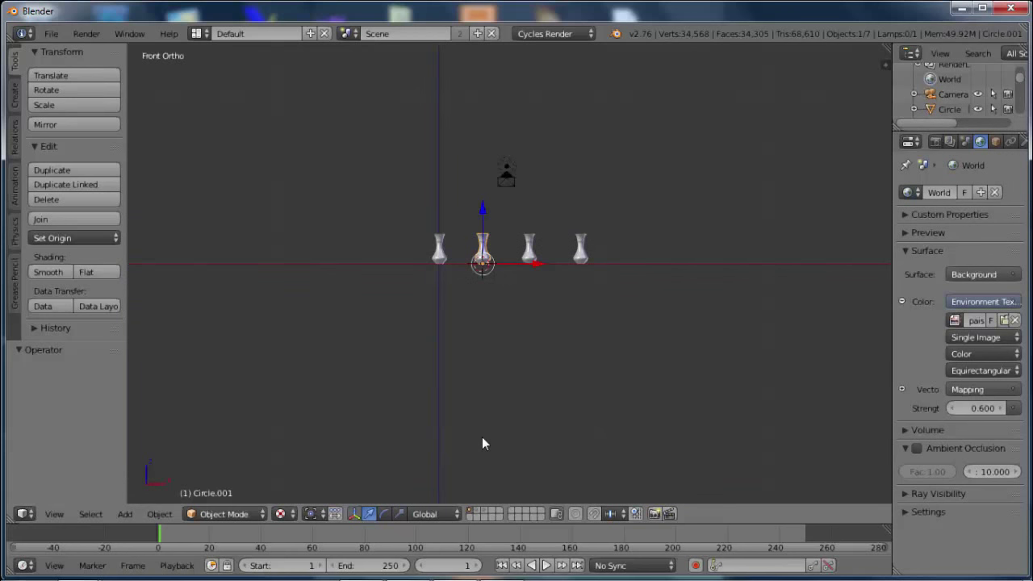
scroll(521, 262, up, 5)
scroll(499, 263, up, 1)
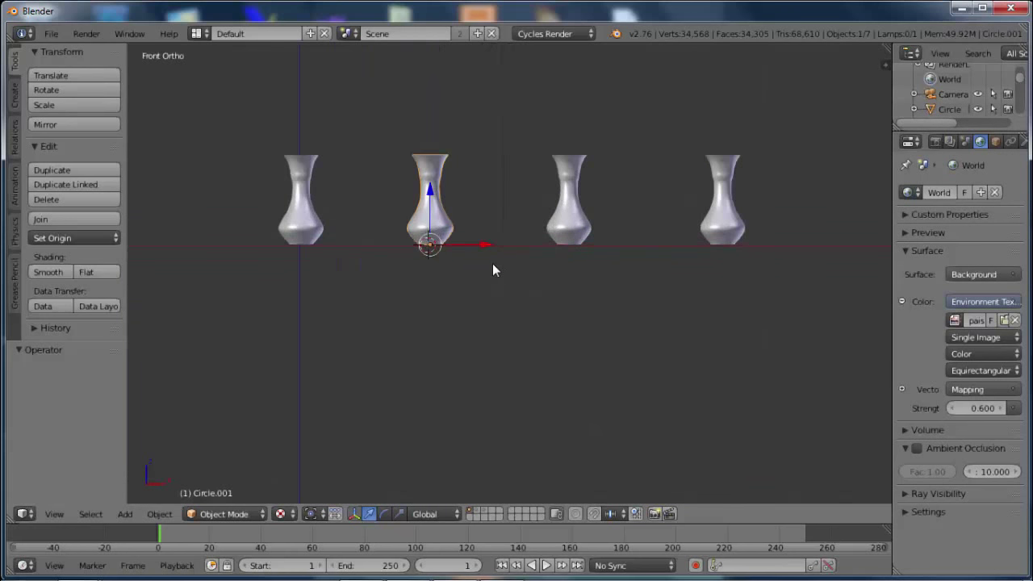
shift+middle_drag(503, 312, 511, 384)
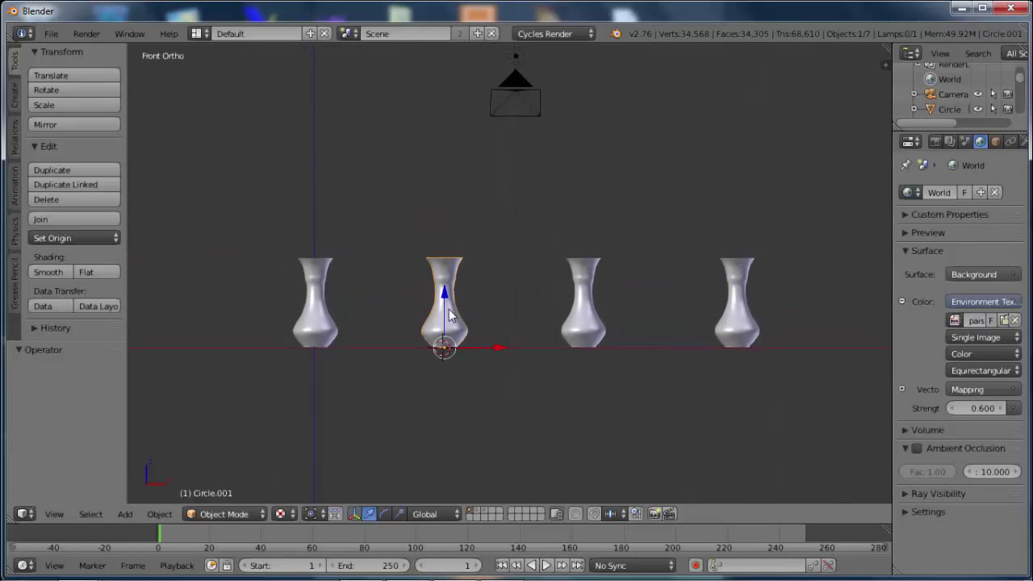
key(shift+a)
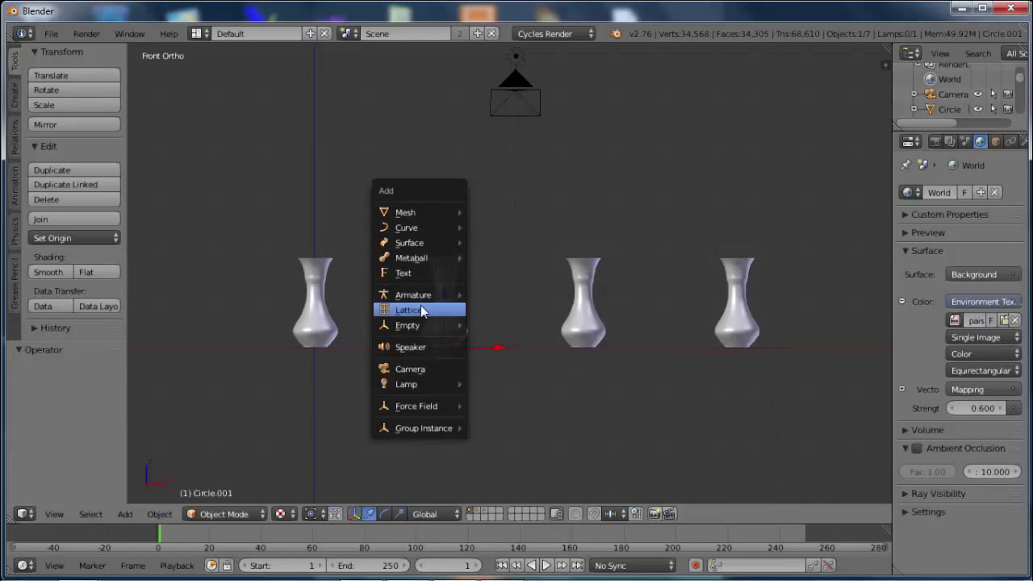
click(415, 309)
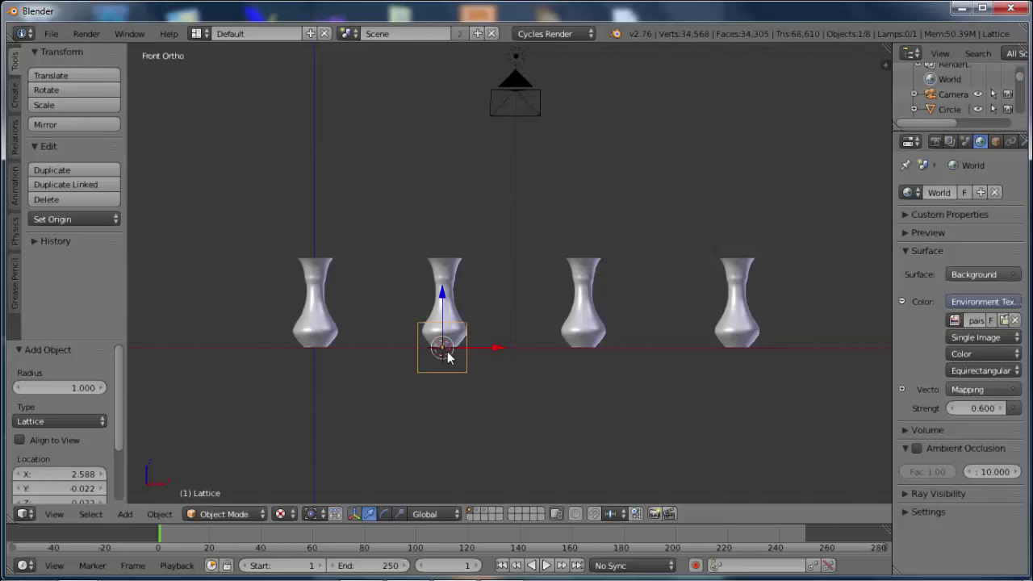
- Raise the lattice about 0.519 on Z over the vase's lower body
mouse_move(449, 357)
middle_down()
mouse_move(421, 376)
mouse_move(457, 357)
middle_up()
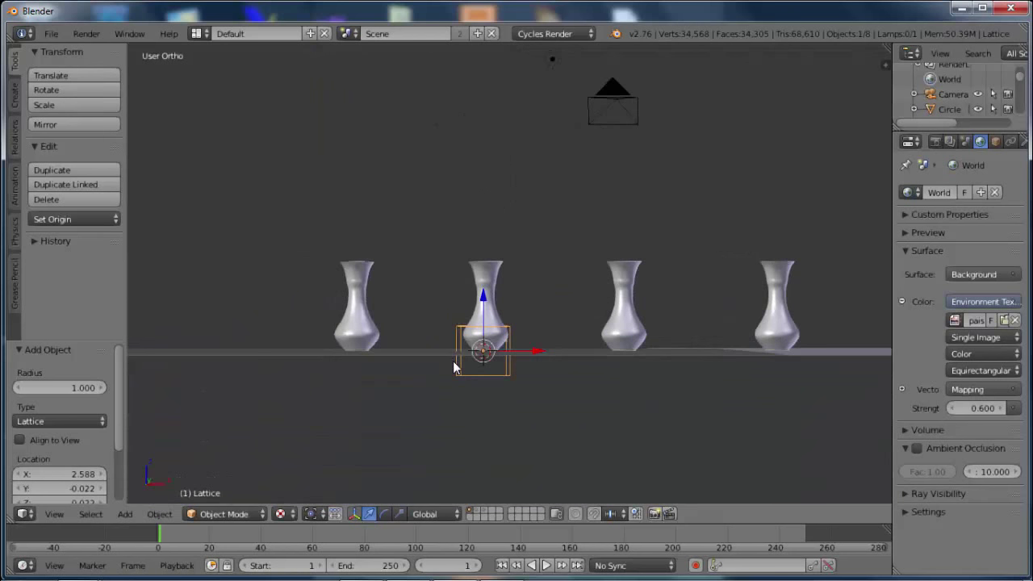
key(KP_1)
key(g)
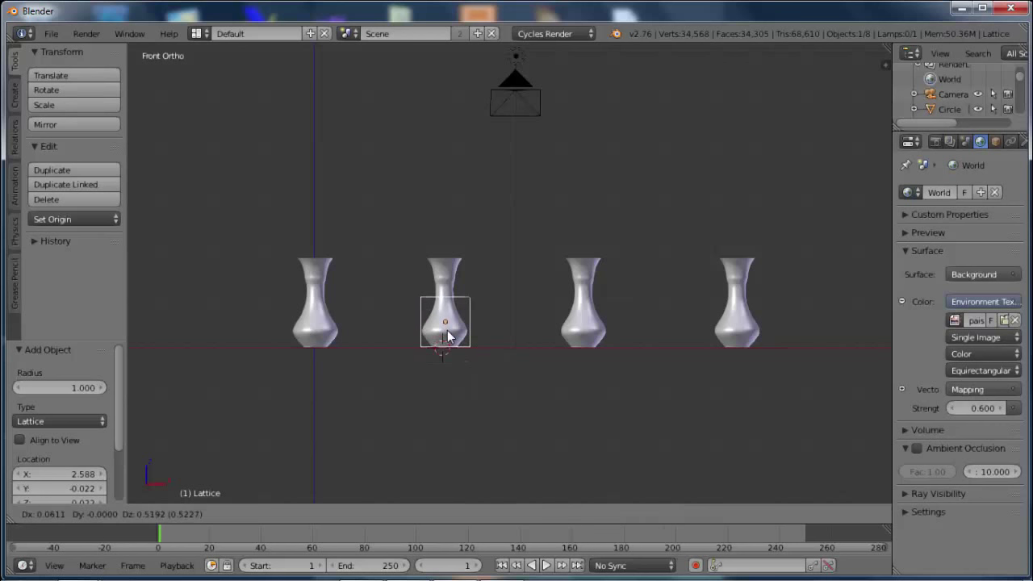
click(446, 331)
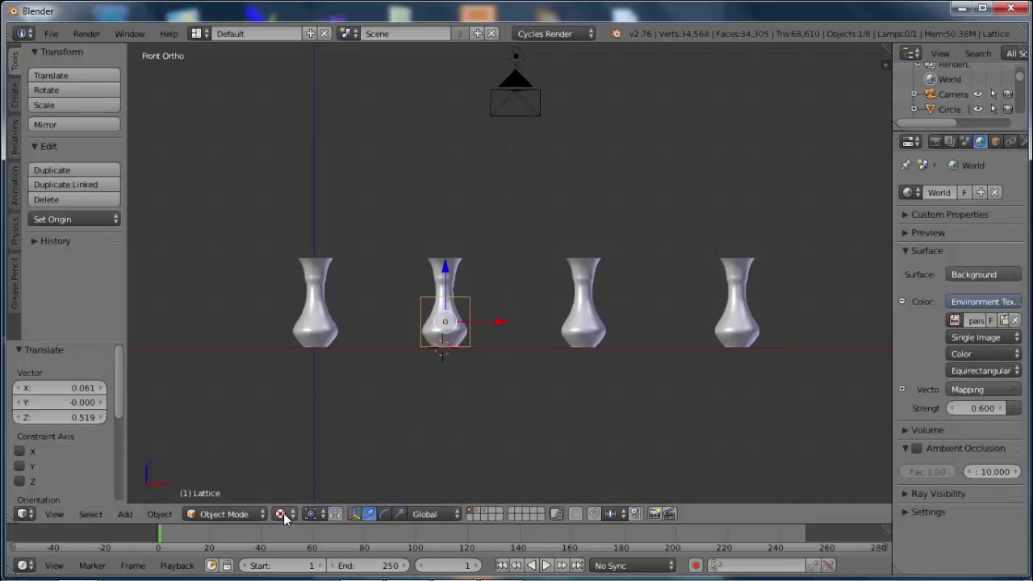
- Set the pivot to the 3D Cursor and stretch the lattice 1.814 times along Z
click(313, 514)
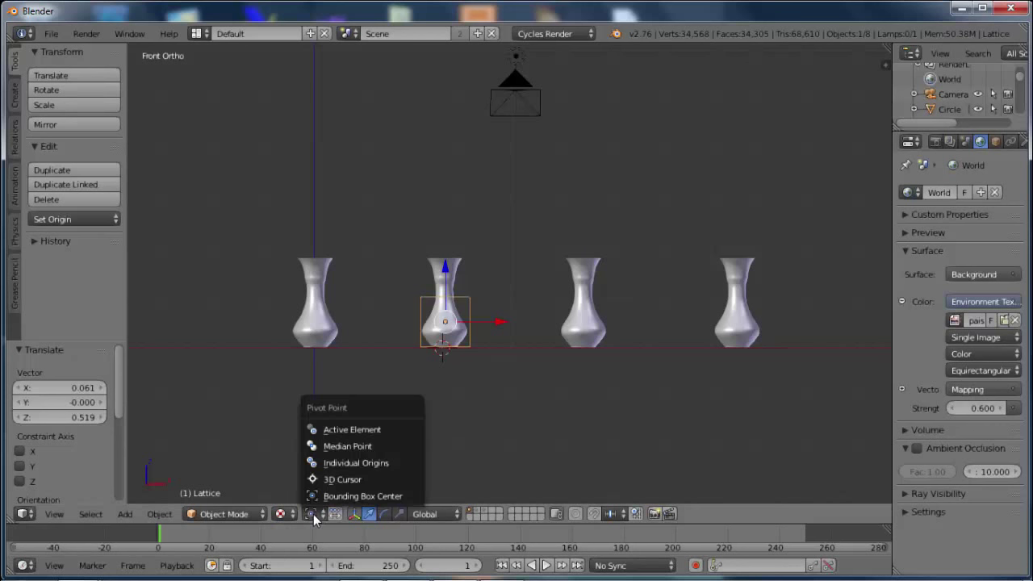
click(335, 479)
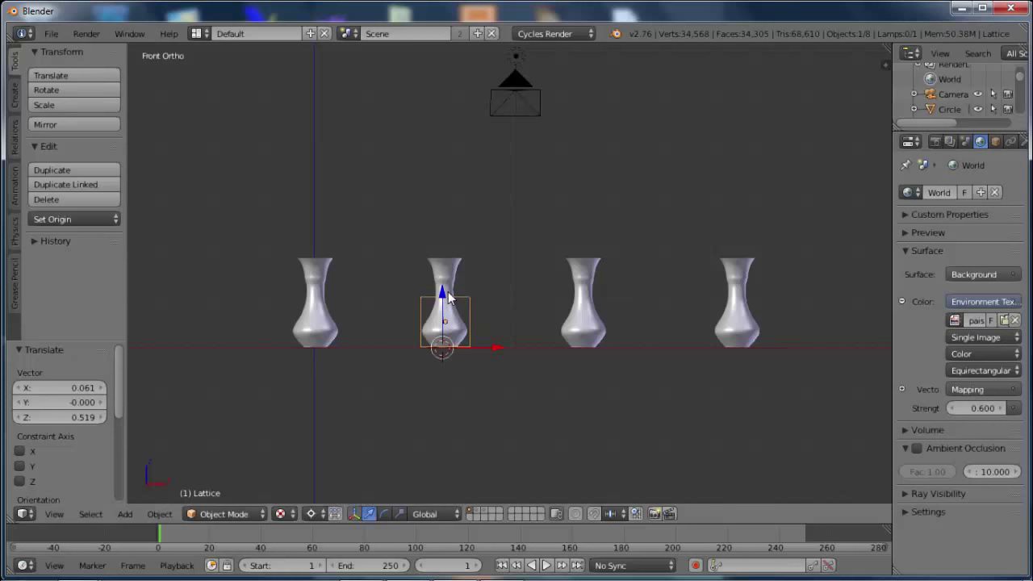
key(s)
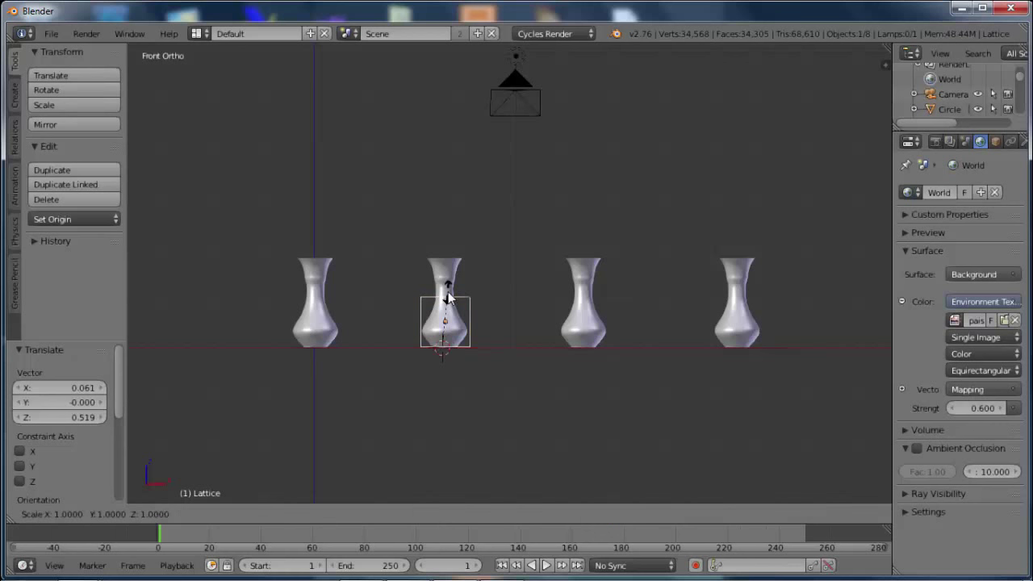
key(z)
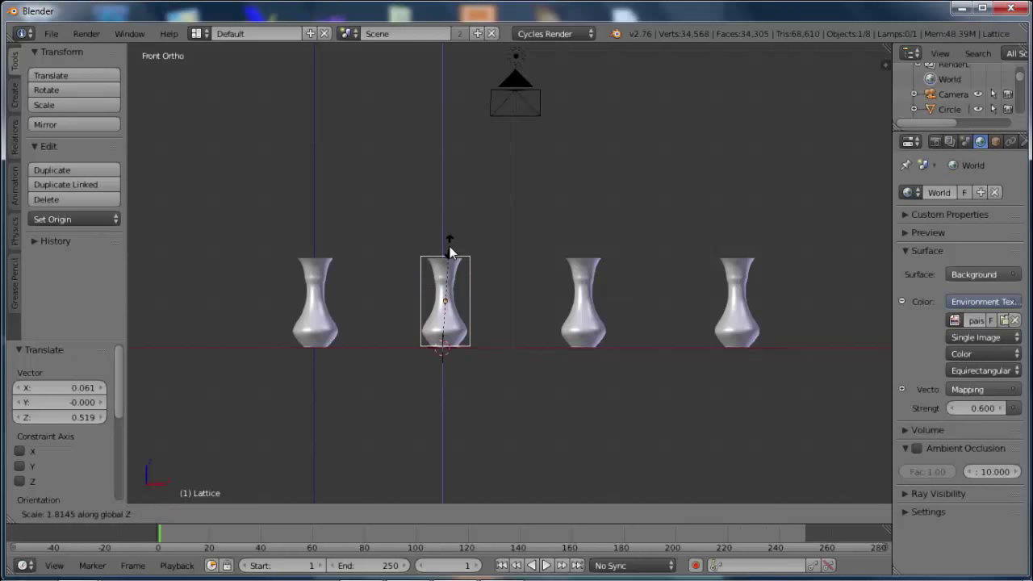
click(449, 251)
mouse_move(490, 331)
middle_down()
mouse_move(421, 374)
mouse_move(287, 420)
middle_up()
key(KP_1)
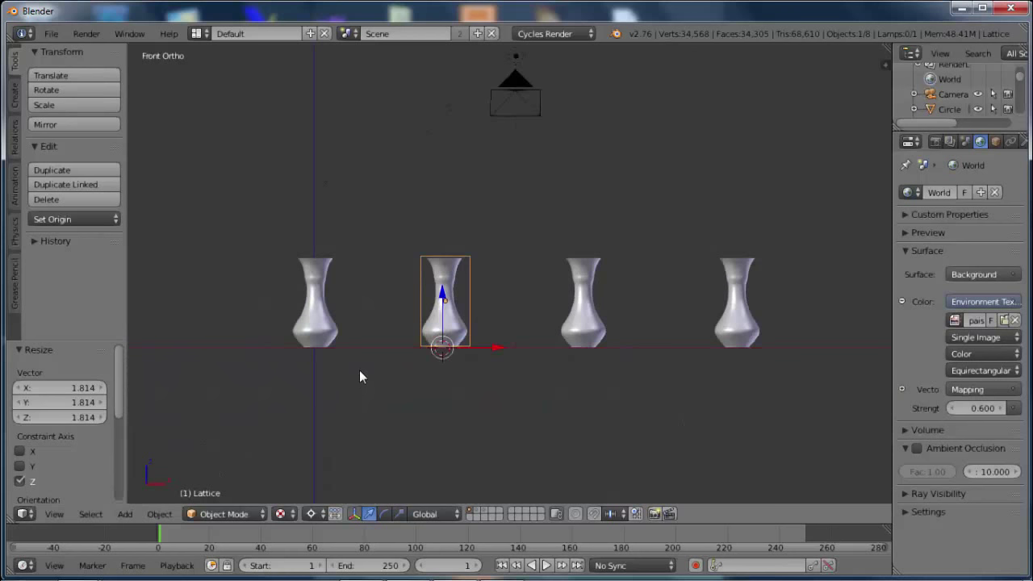
- Duplicate the lattice twice along X onto the third and fourth vases
key(shift+d)
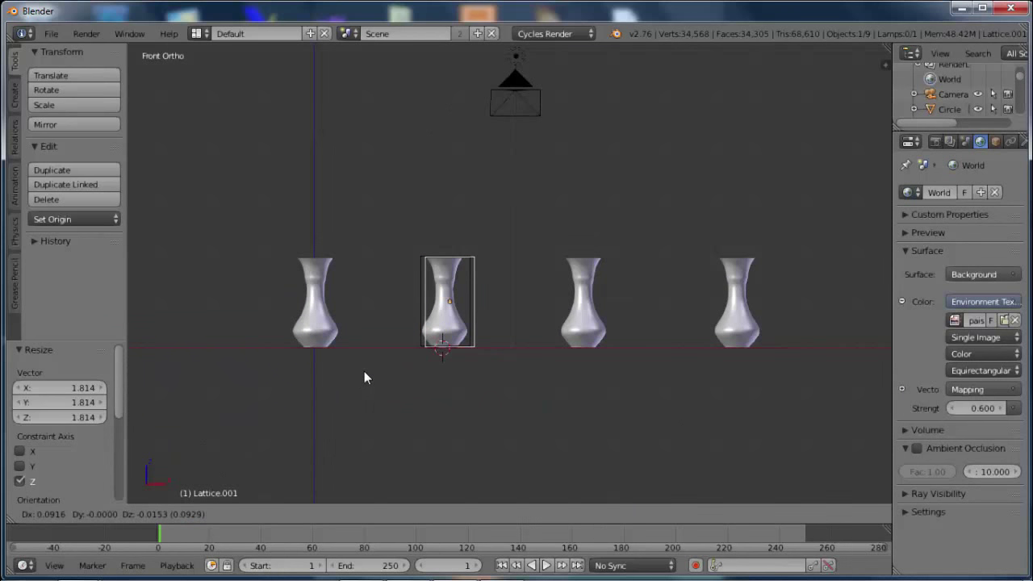
key(x)
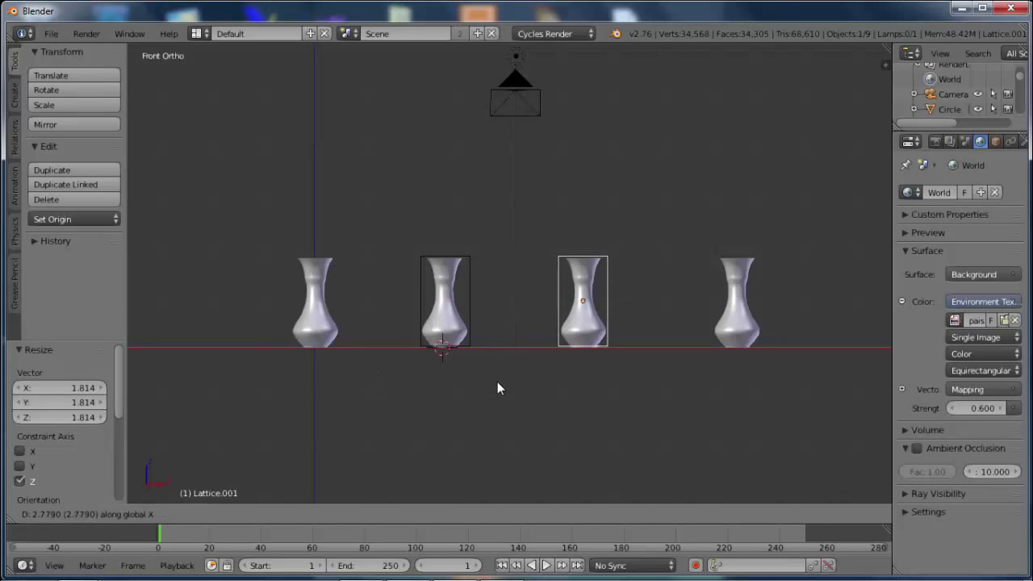
click(497, 382)
key(shift+d)
key(x)
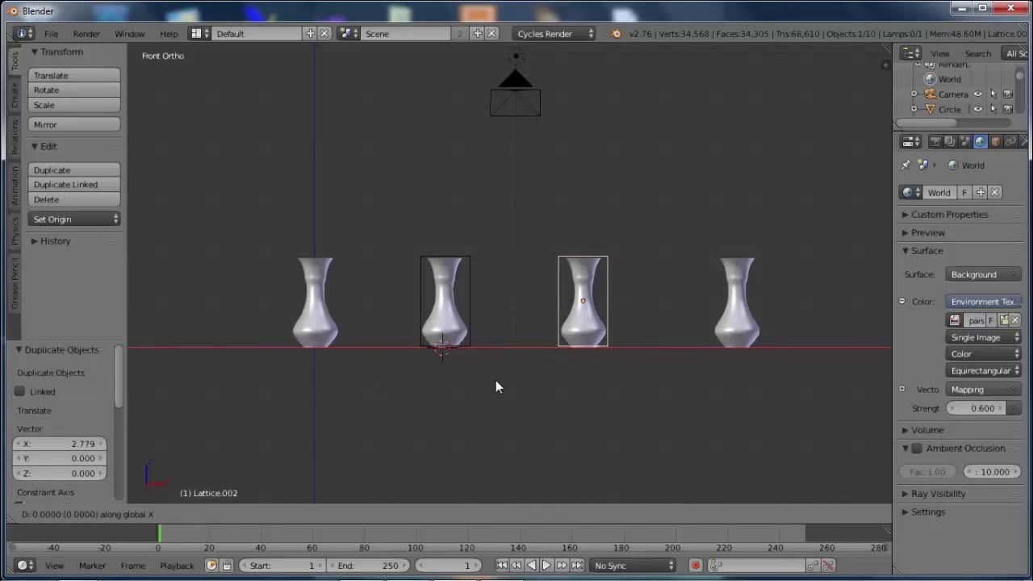
click(649, 374)
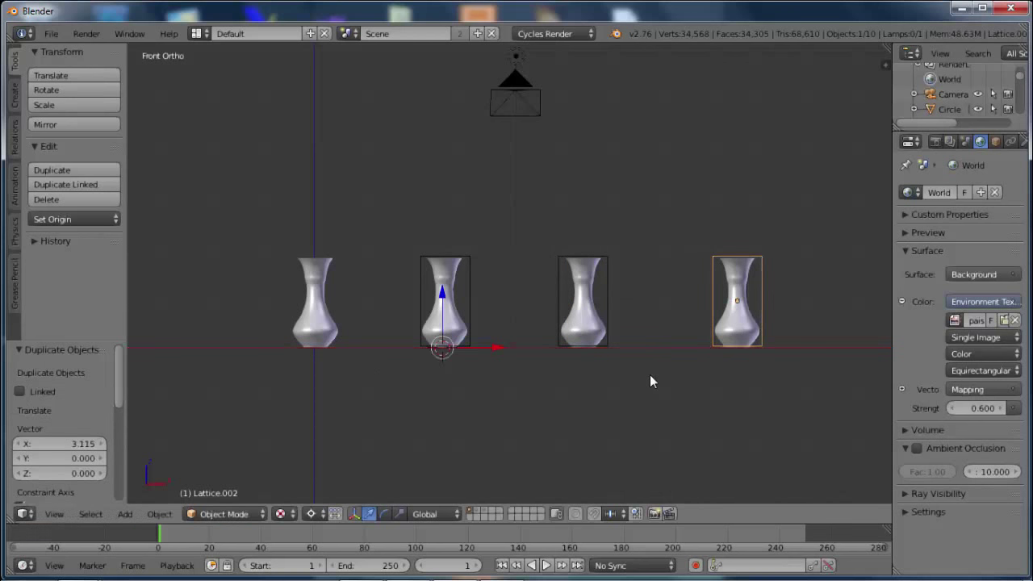
- Orbit the view and select the second vase on its own
middle_drag(518, 336, 505, 375)
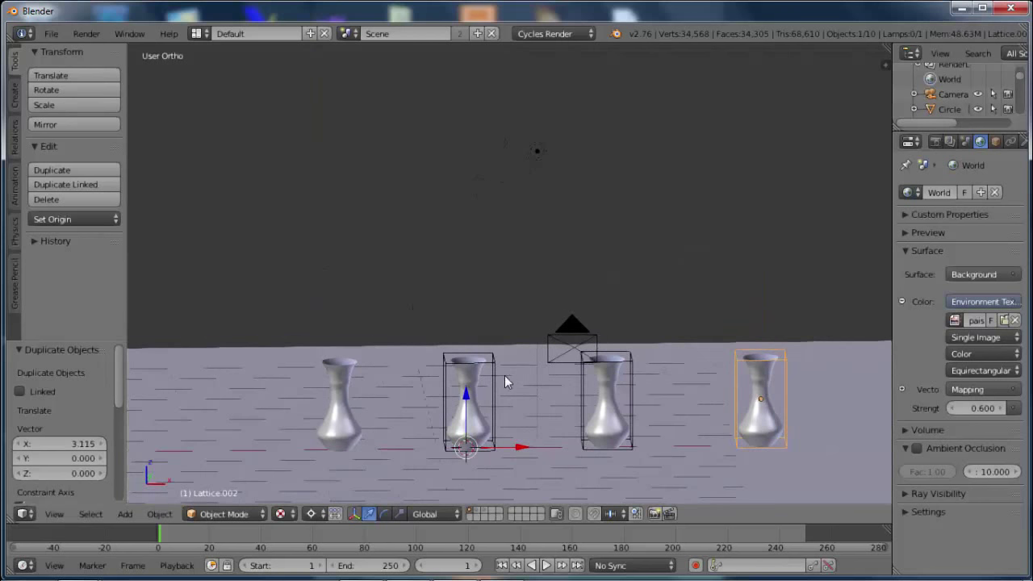
middle_drag(501, 397, 517, 402)
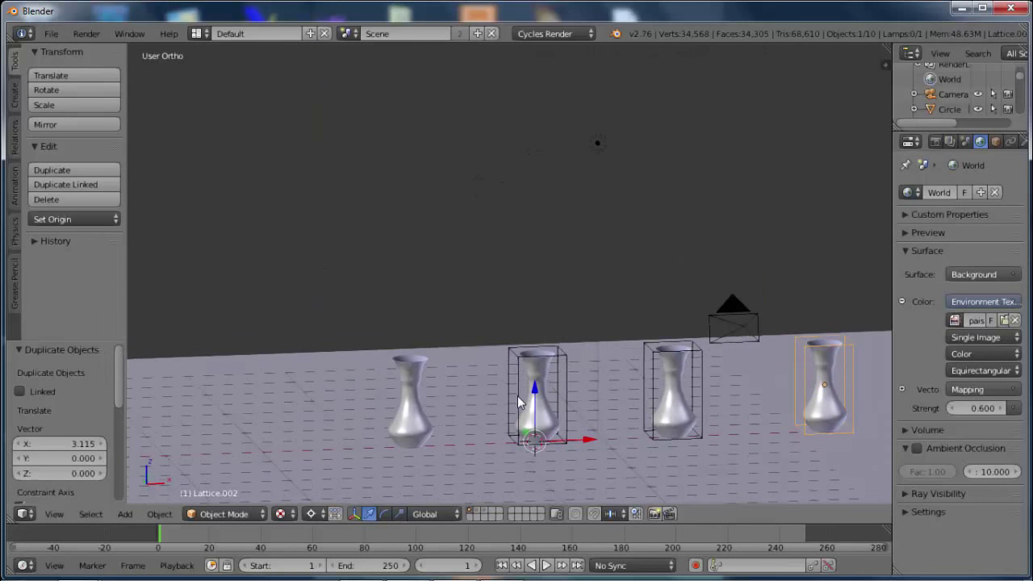
right_click(564, 385)
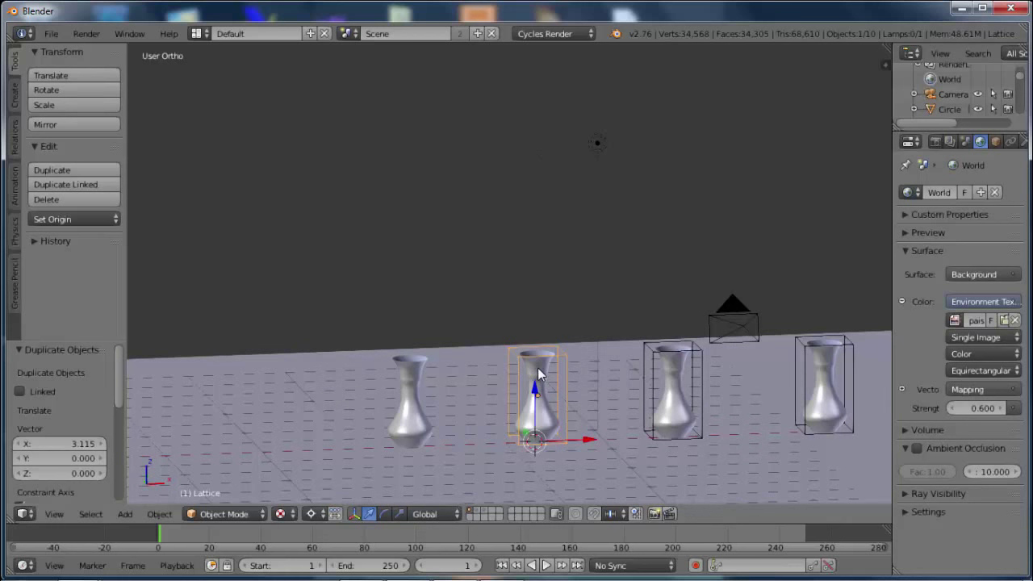
shift+right_click(538, 374)
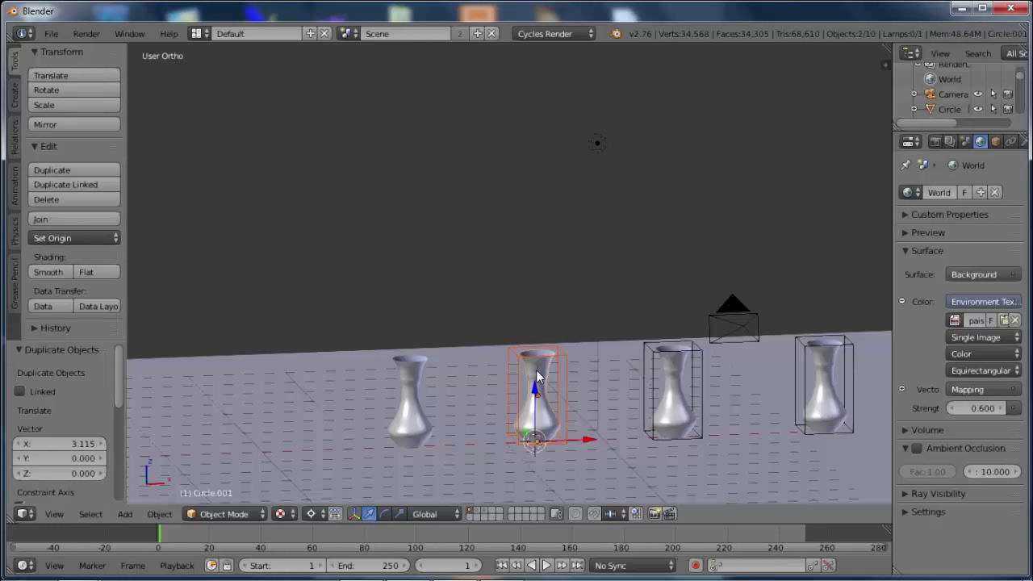
shift+right_click(538, 376)
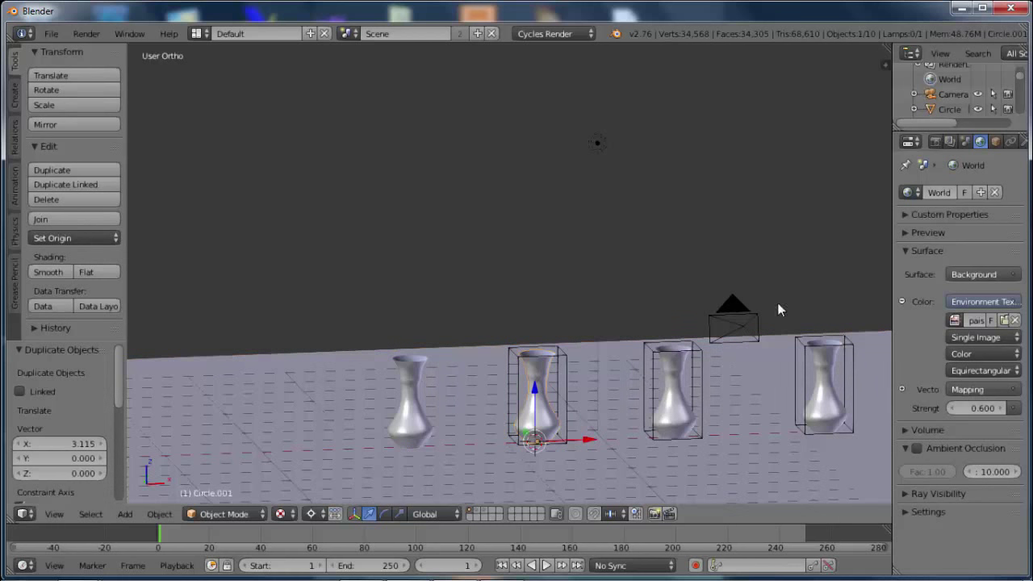
scroll(968, 149, down, 2)
- Add a Lattice modifier to the second vase, targeting its surrounding lattice
scroll(967, 149, down, 1)
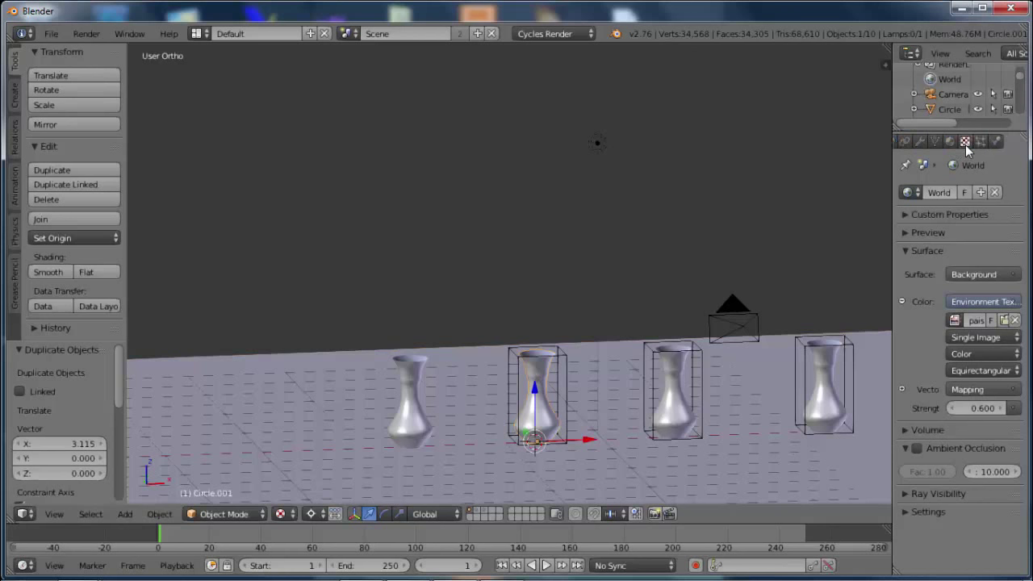
scroll(967, 149, down, 1)
click(965, 144)
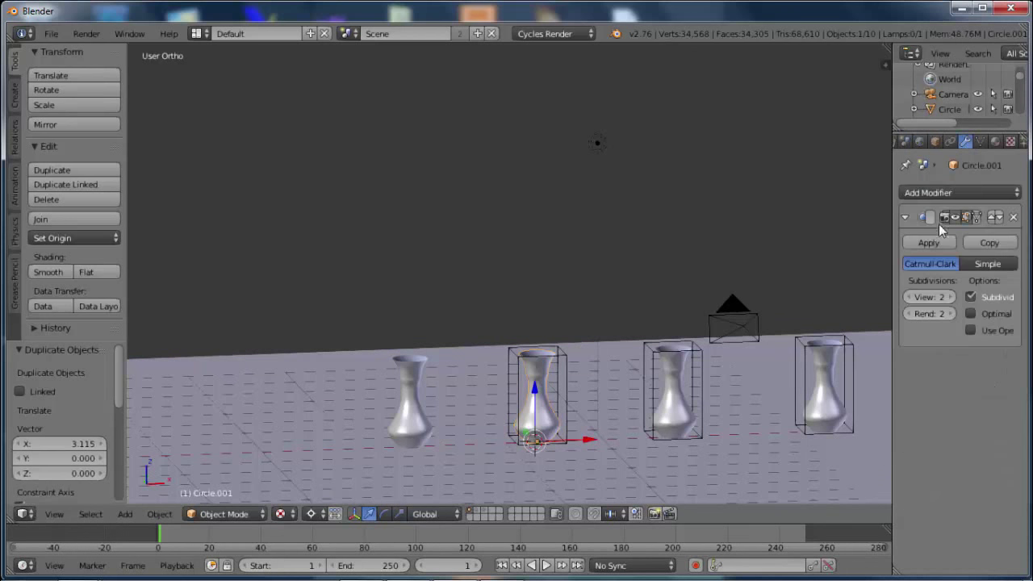
click(955, 189)
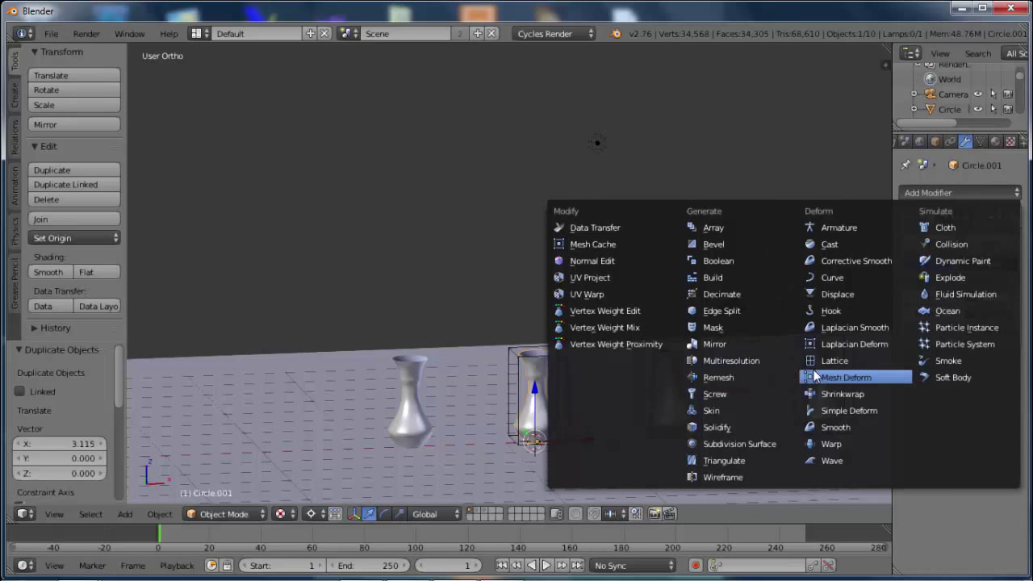
click(832, 359)
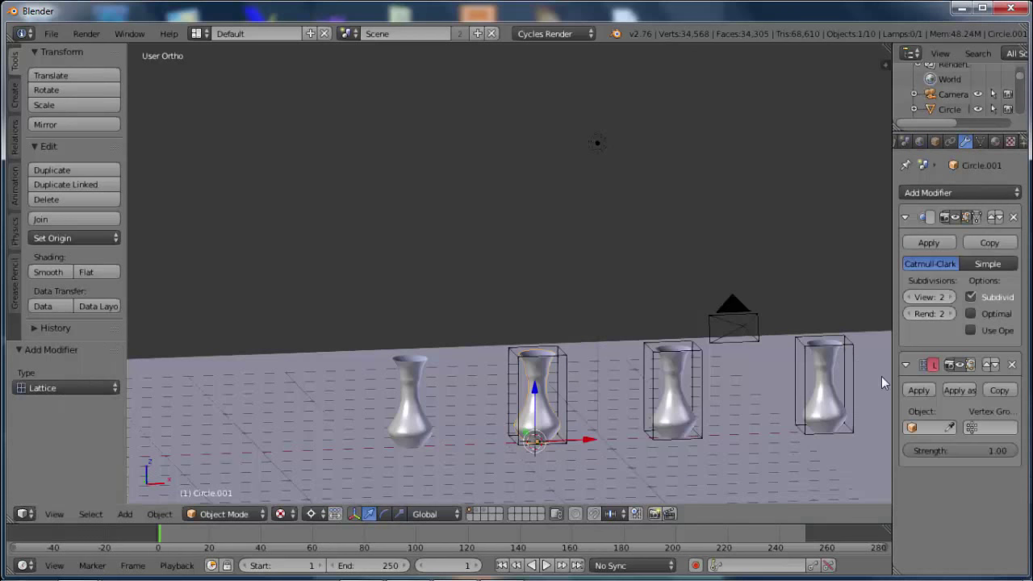
click(950, 427)
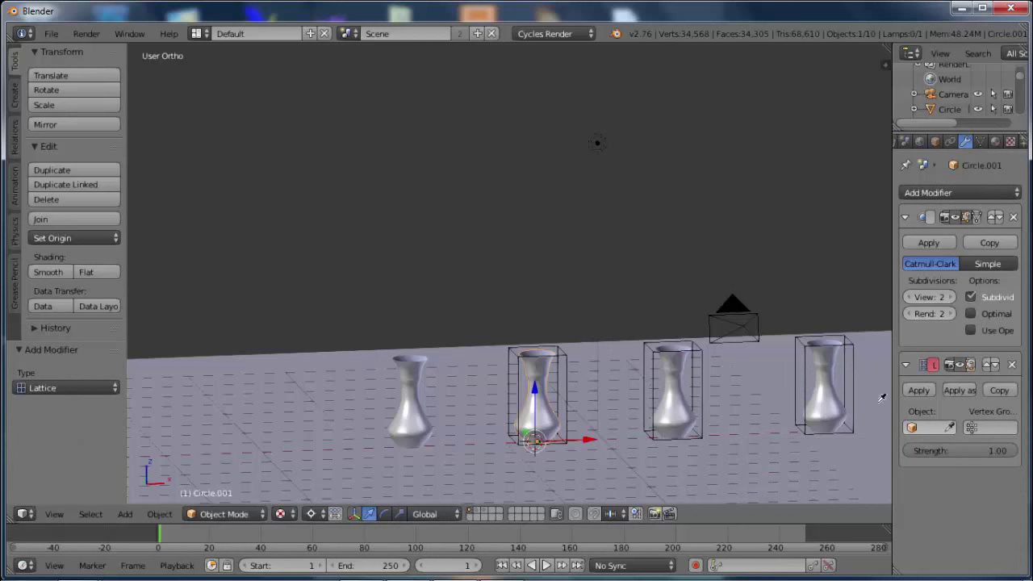
click(570, 349)
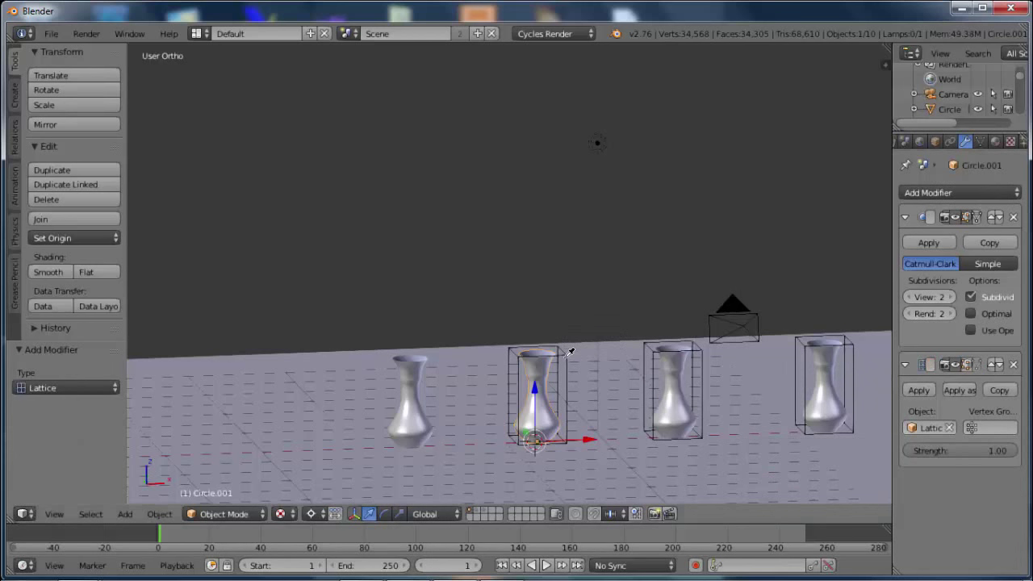
- Add a Lattice modifier to the third vase, targeting Lattice.001
right_click(672, 386)
click(972, 192)
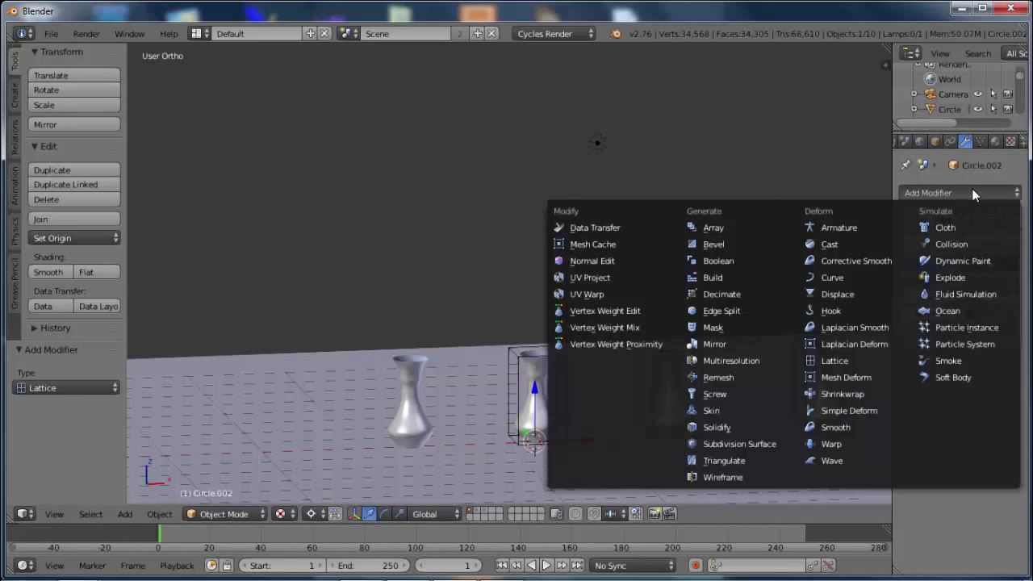
click(845, 360)
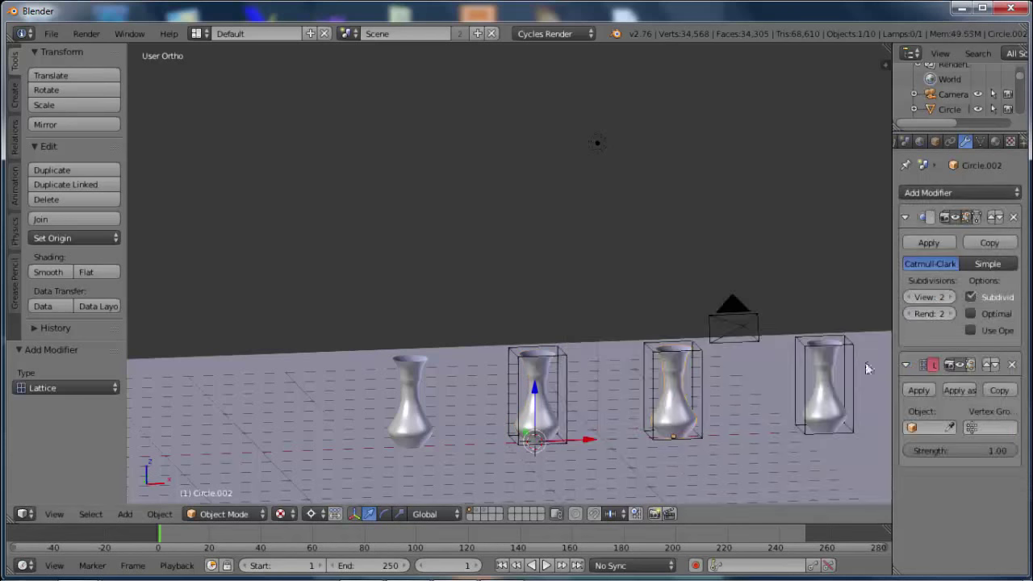
click(949, 426)
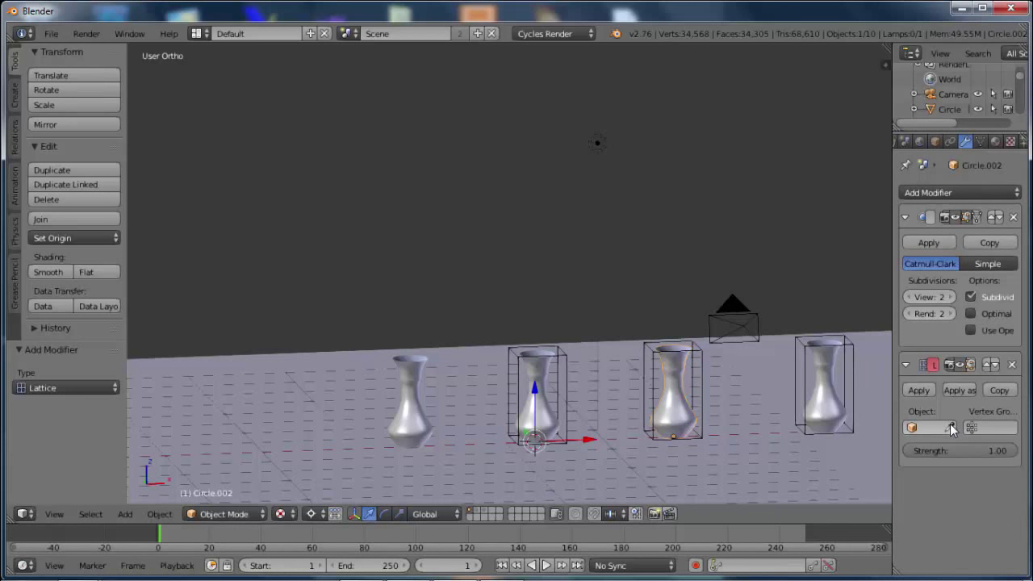
click(711, 356)
- Add a Lattice modifier to the far-right vase, targeting its own lattice
right_click(826, 373)
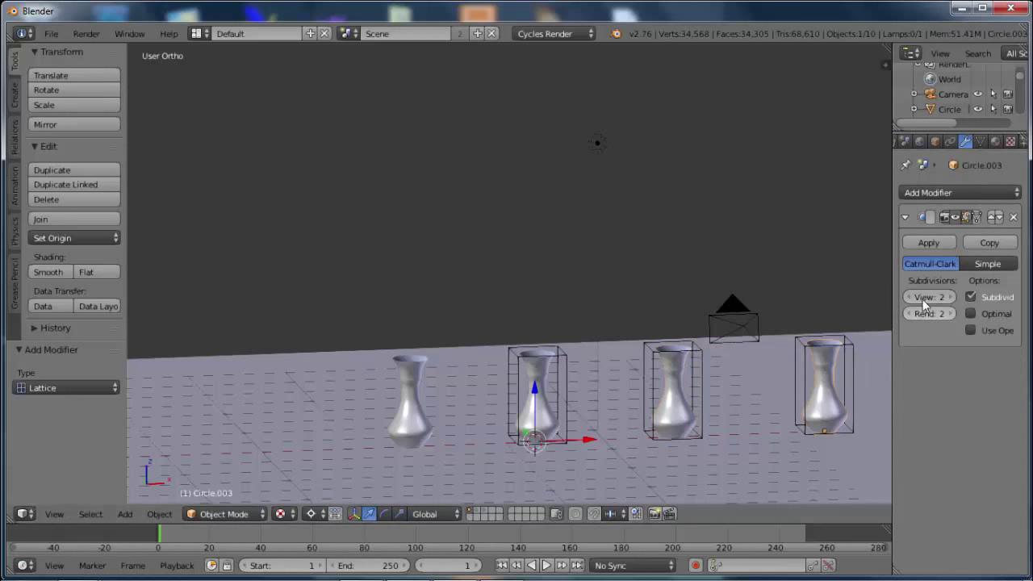
click(972, 186)
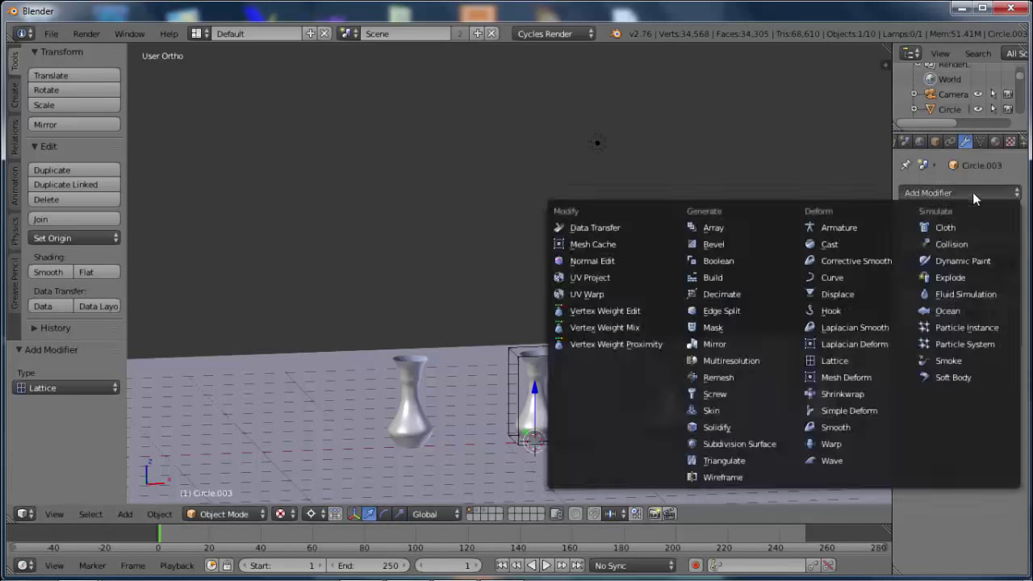
click(846, 360)
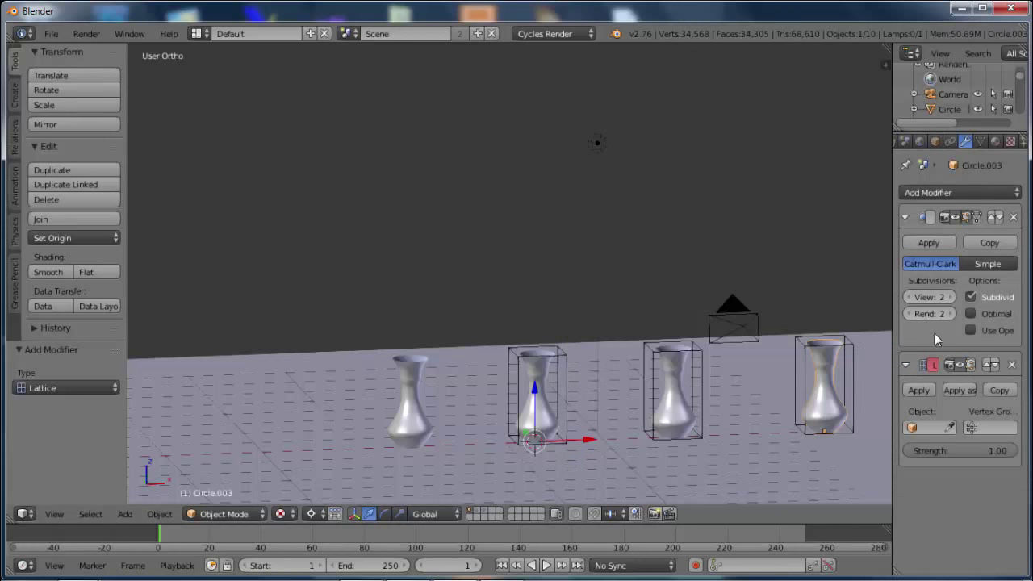
click(952, 427)
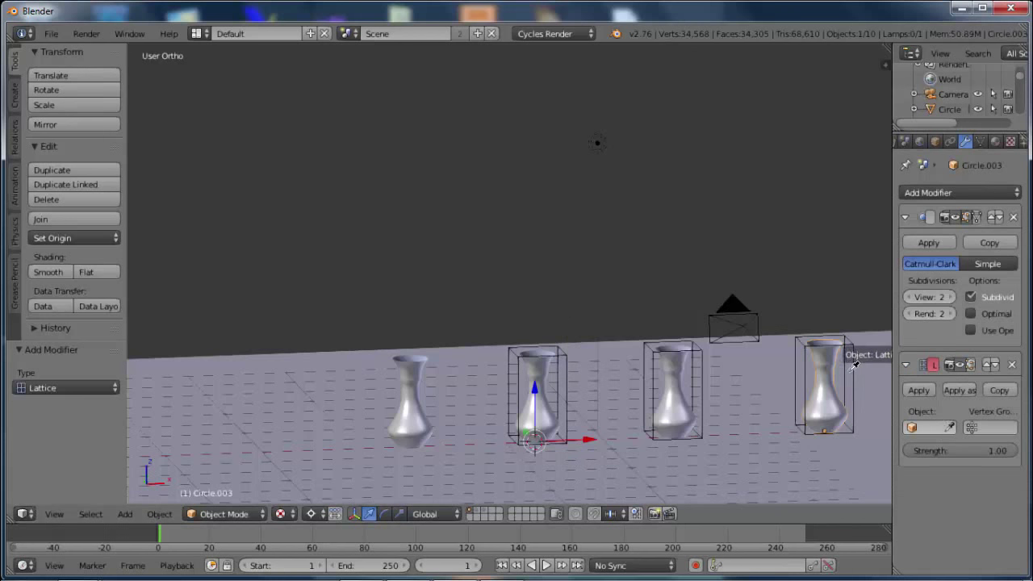
click(855, 363)
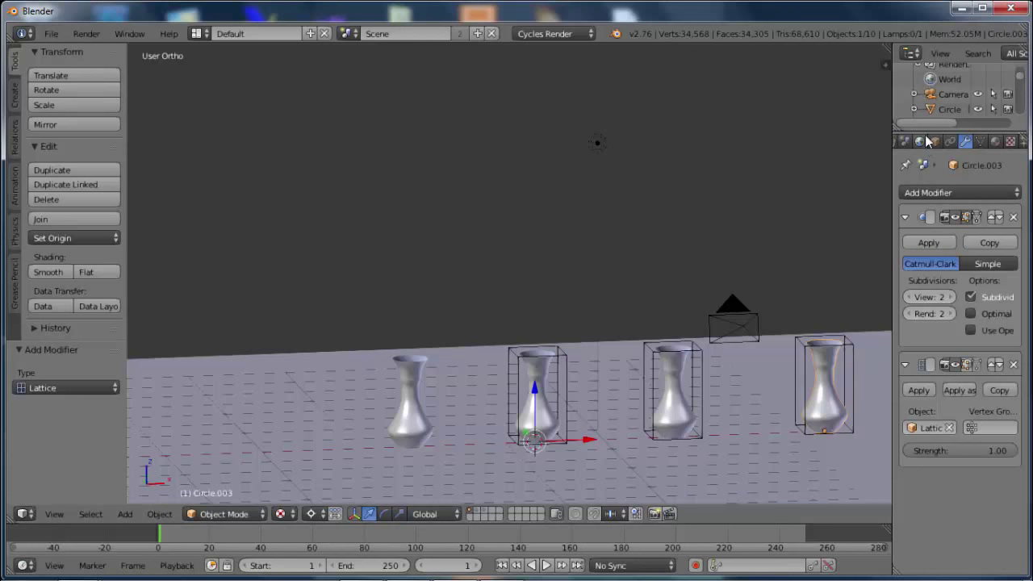
- Move the camera and lamp together to a layer in the second layer block
key(KP_1)
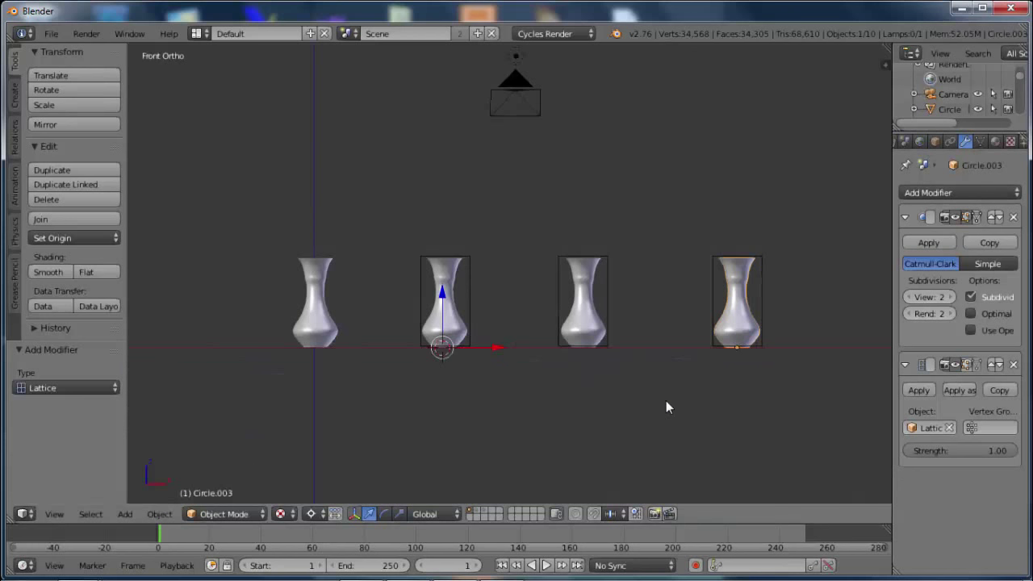
middle_drag(512, 321, 502, 345)
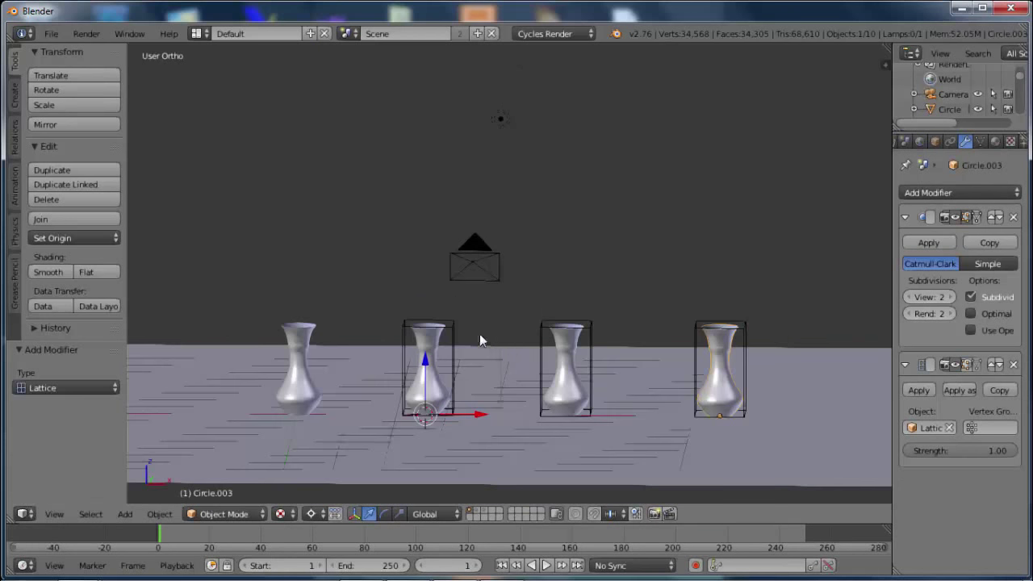
right_click(478, 269)
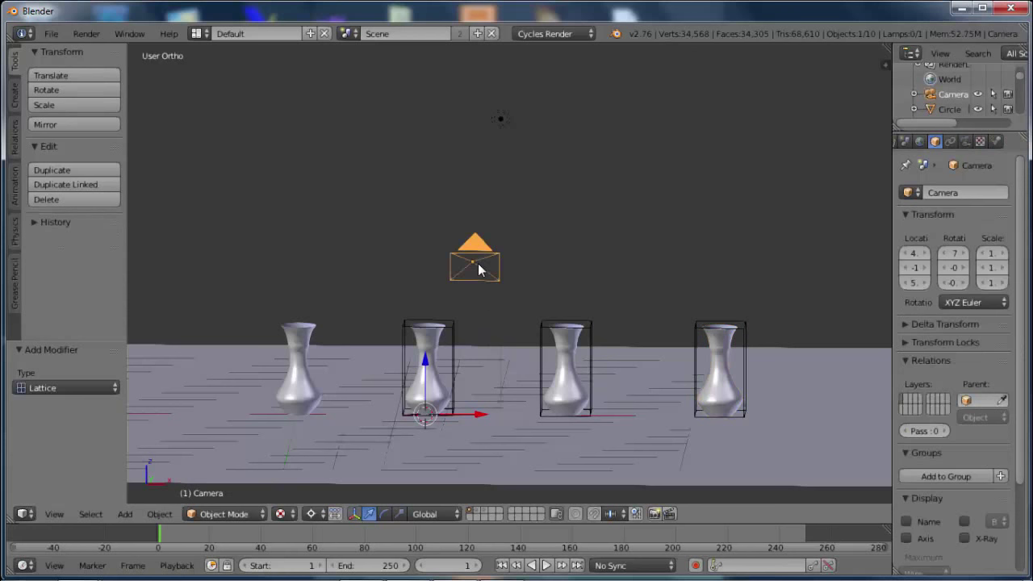
shift+right_click(498, 122)
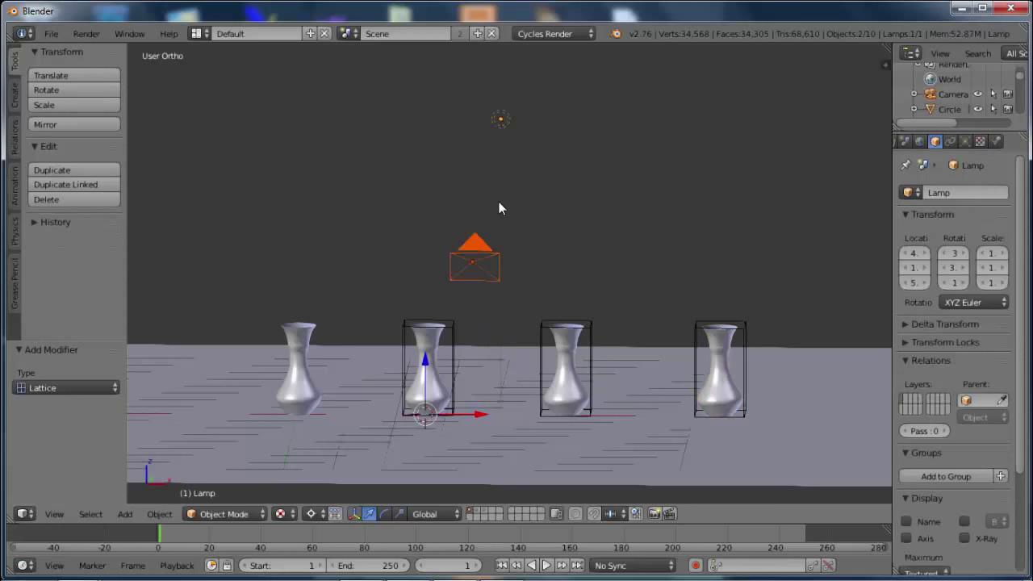
key(m)
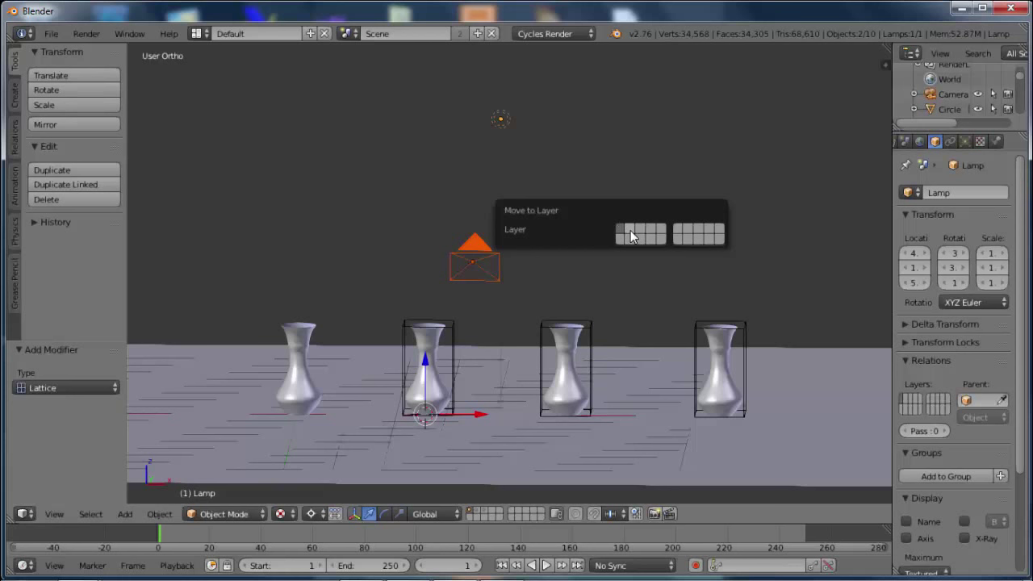
click(679, 233)
click(454, 216)
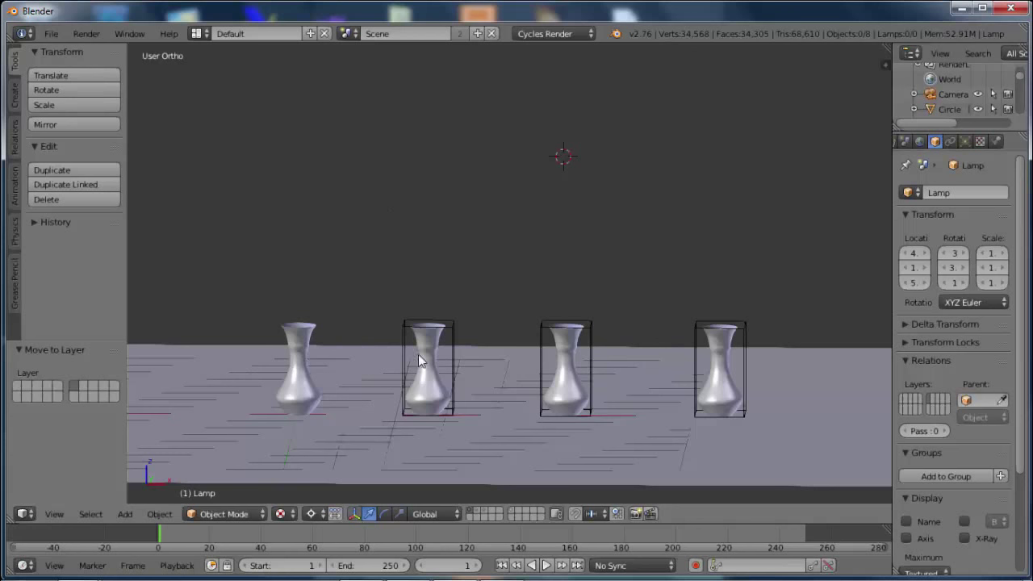
- Edit the middle vase's lattice, shifting its top corners sideways along X
scroll(456, 360, up, 1)
scroll(450, 369, up, 2)
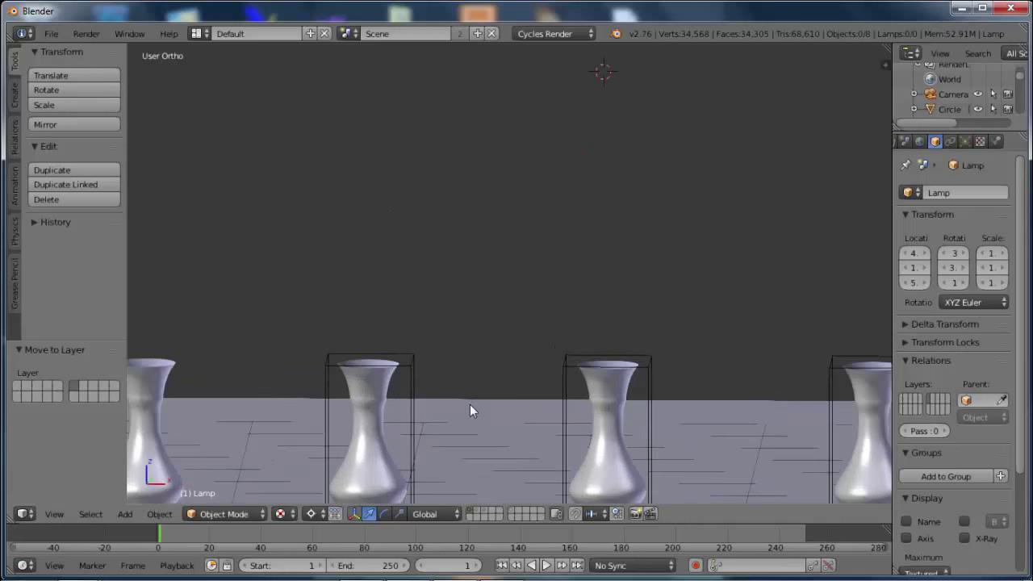
middle_drag(470, 410, 494, 260)
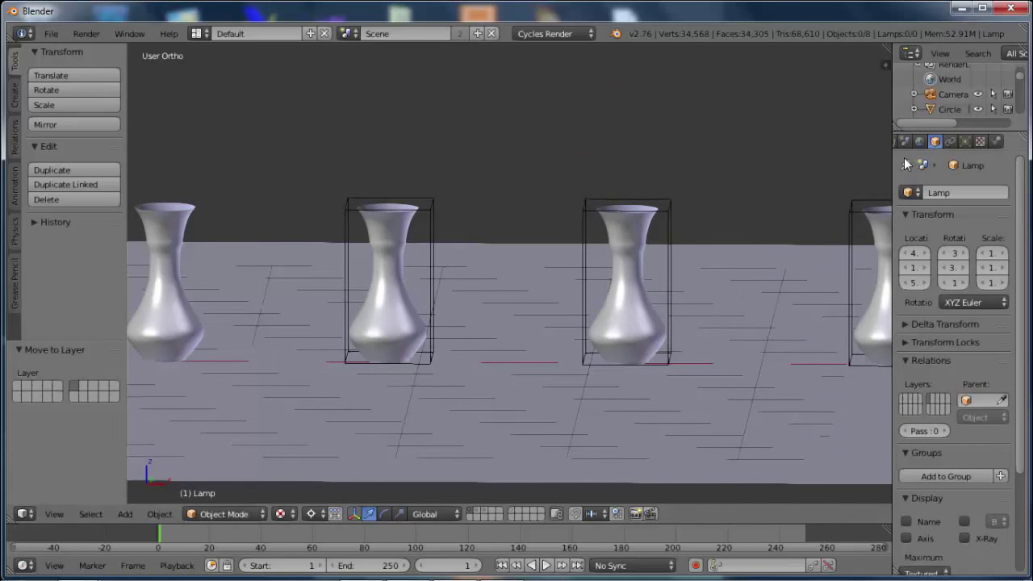
drag(893, 156, 873, 156)
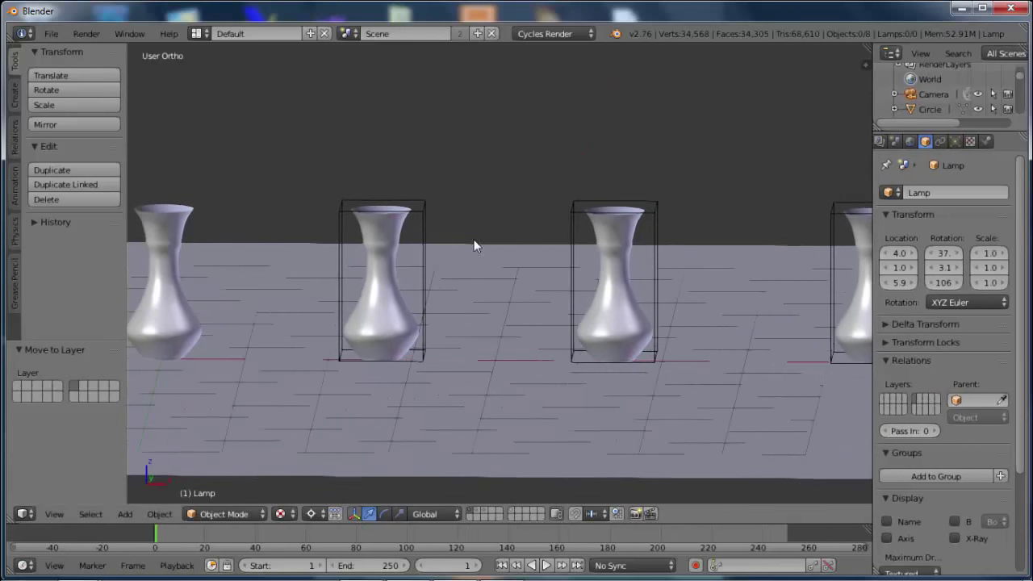
right_click(422, 227)
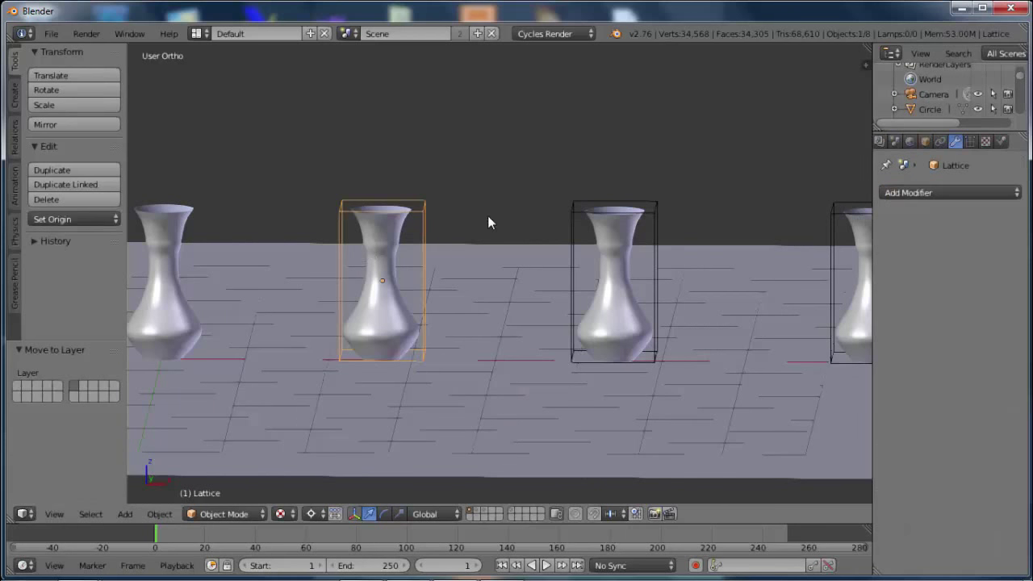
key(Tab)
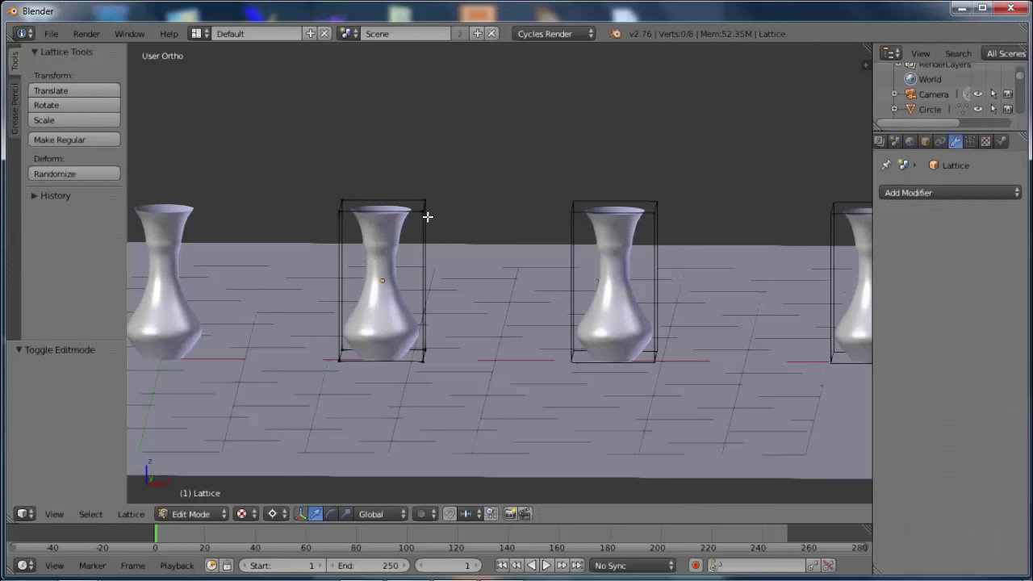
shift+right_click(425, 202)
key(g)
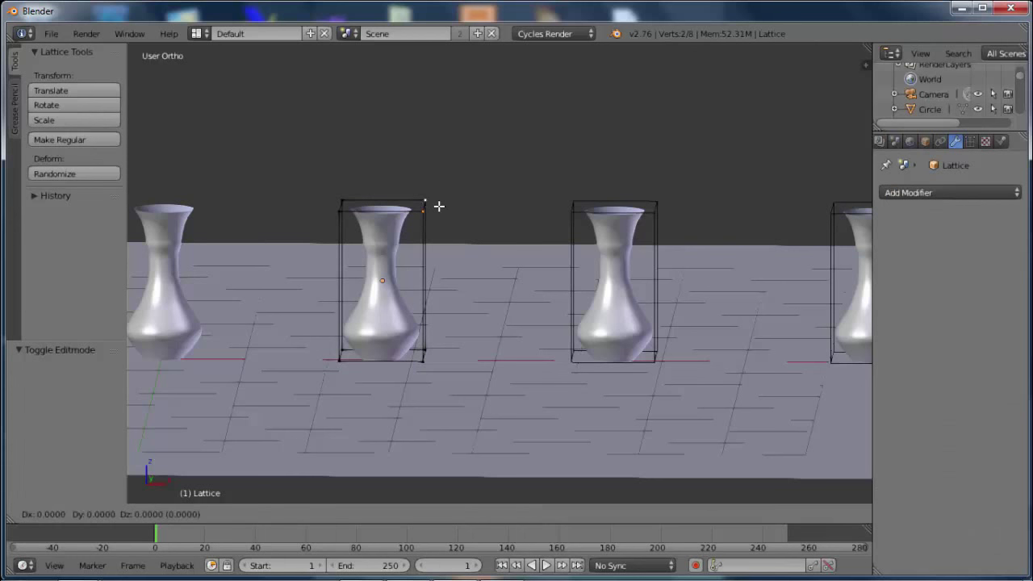
key(x)
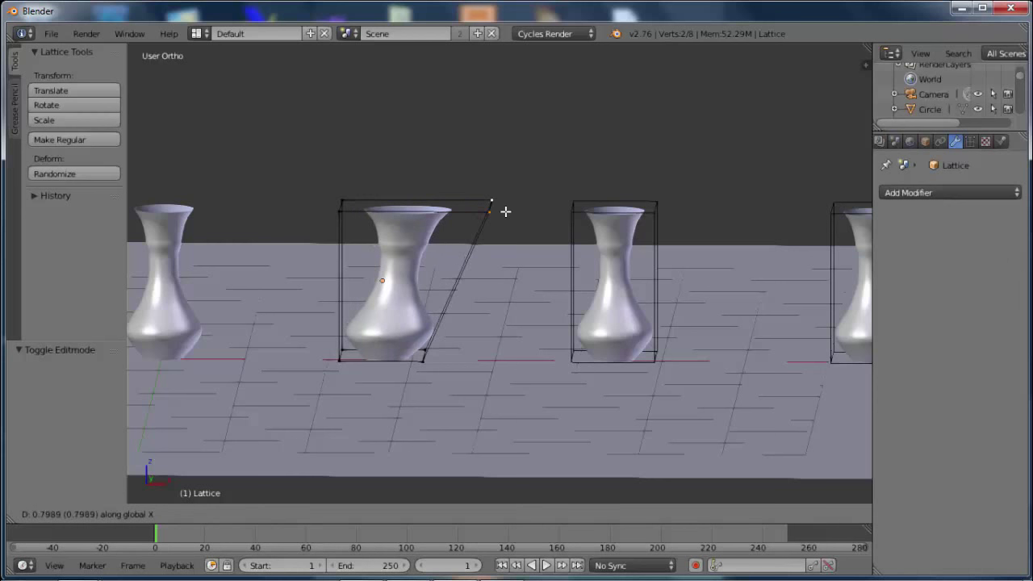
click(381, 200)
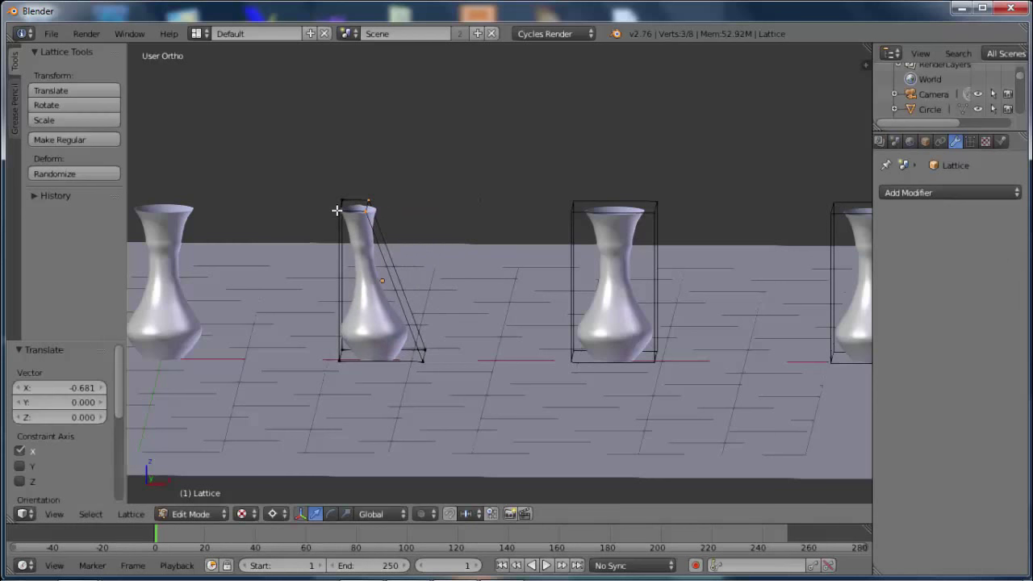
- Lower the top lattice corners along Z to shorten the vase
shift+right_click(340, 200)
shift+right_click(340, 199)
key(g)
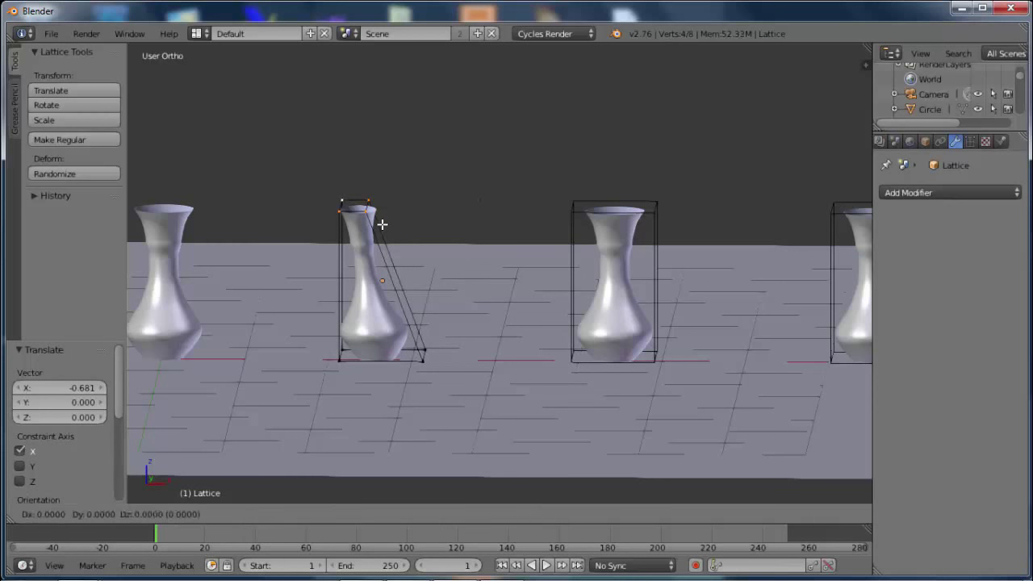
key(z)
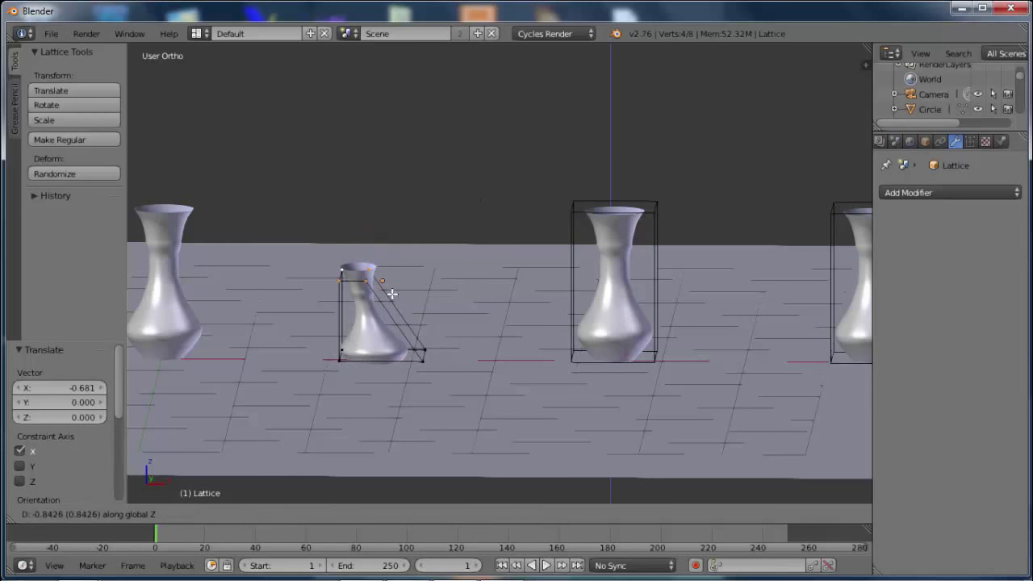
click(392, 294)
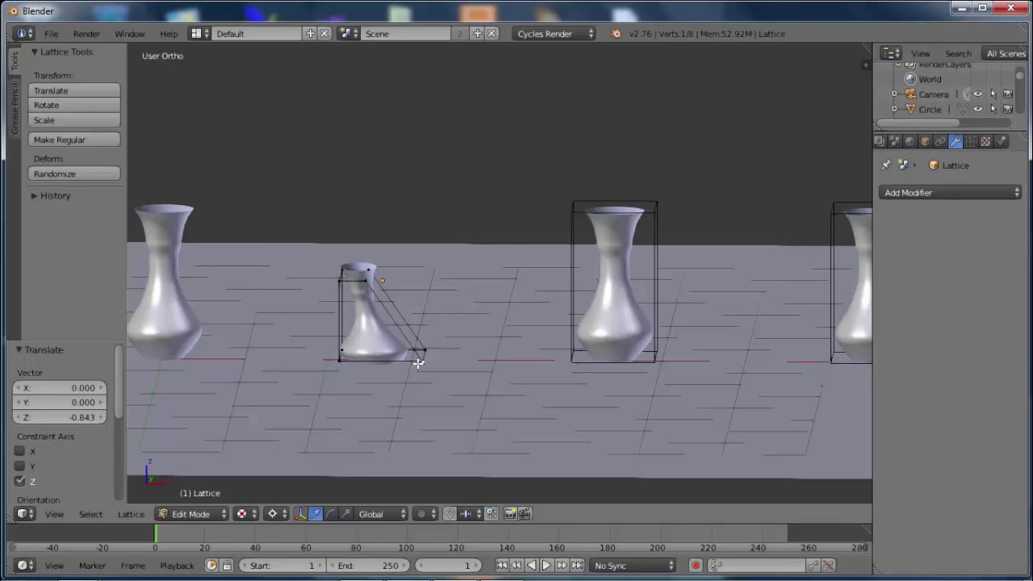
- Adjust the selected lattice point's height on Z, then leave Edit Mode
key(g)
key(z)
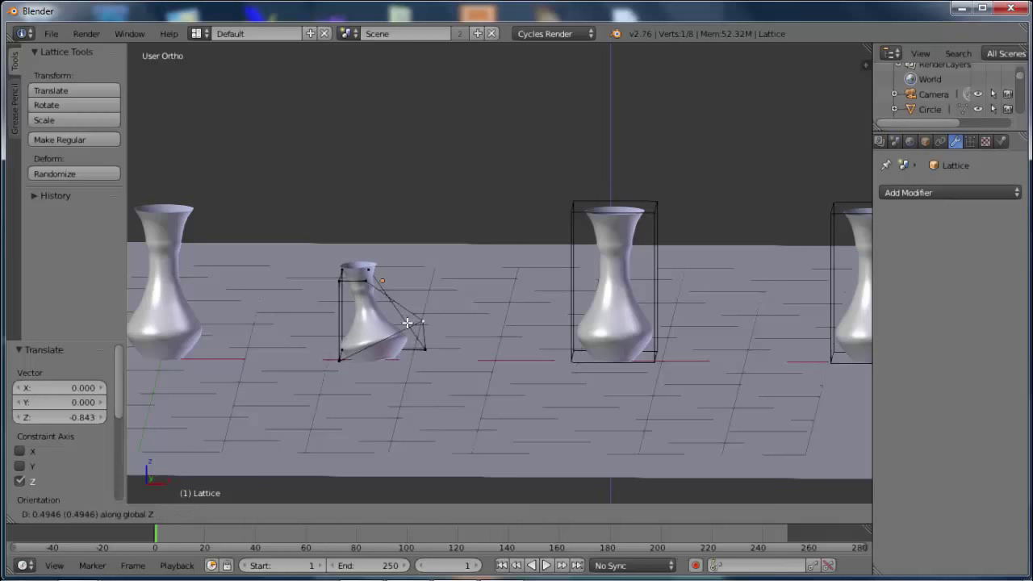
click(407, 323)
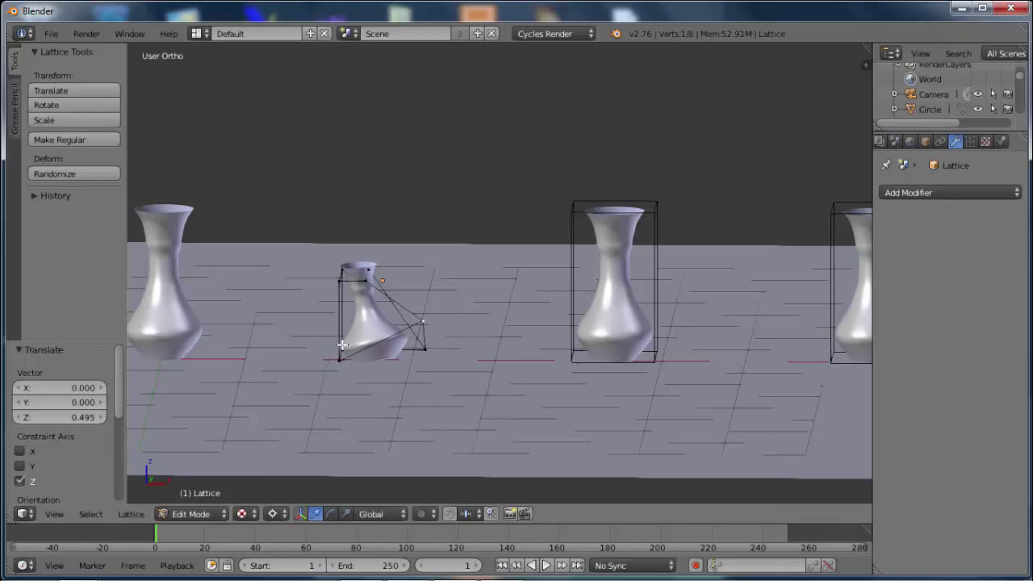
key(g)
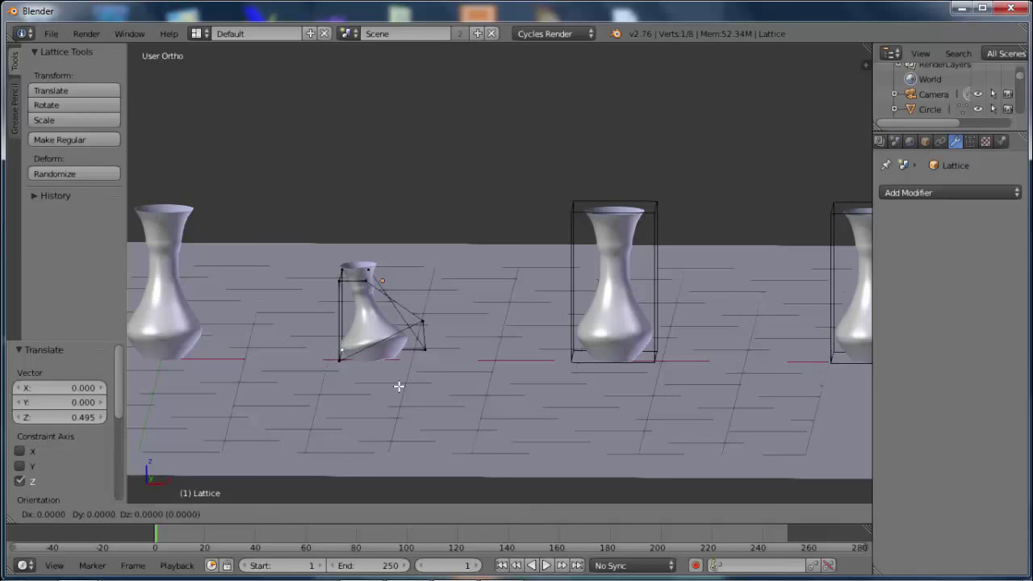
key(z)
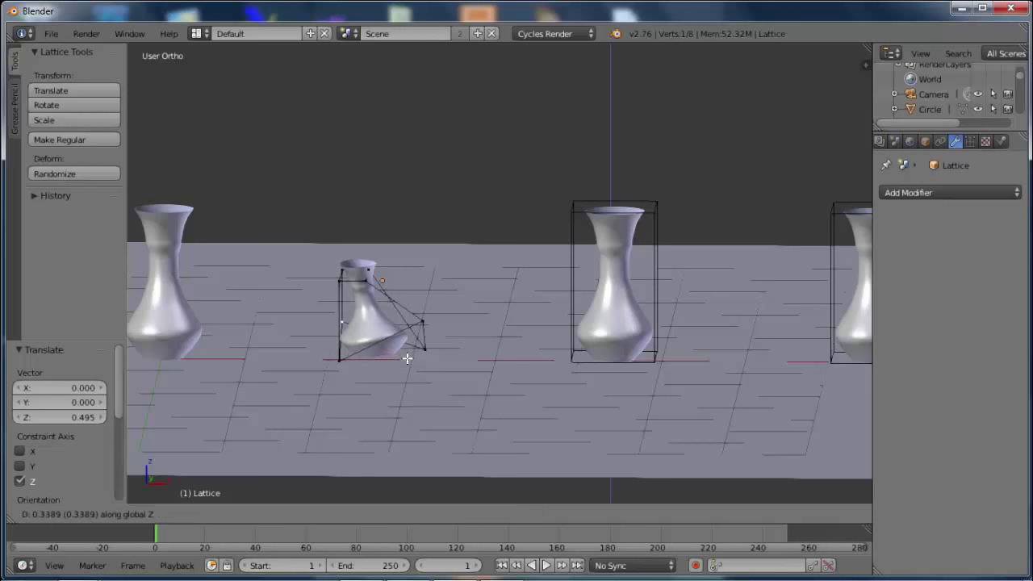
click(408, 358)
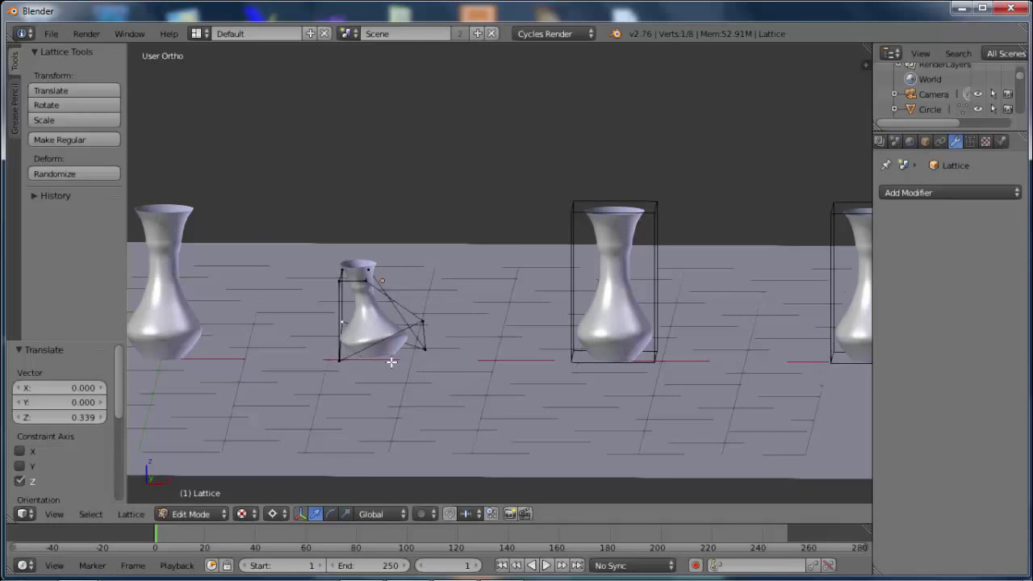
mouse_move(391, 362)
middle_down()
mouse_move(379, 371)
mouse_move(405, 359)
middle_up()
key(KP_1)
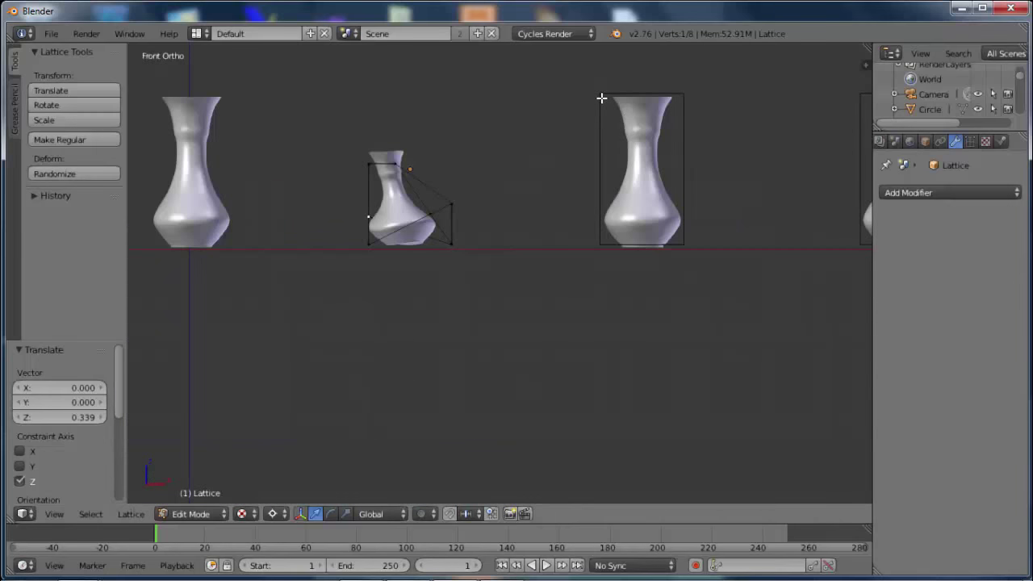
key(Tab)
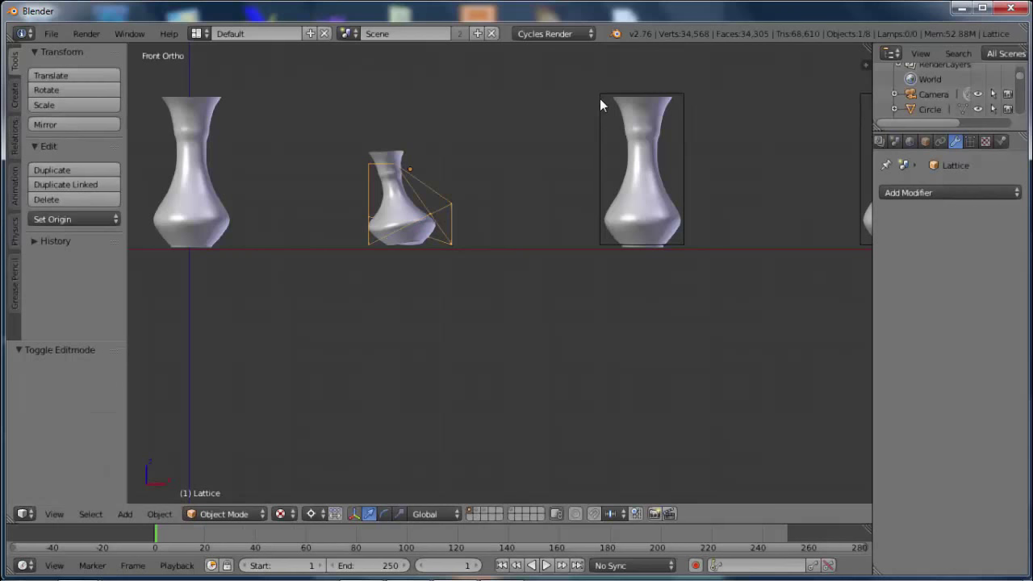
- Select Lattice.001 around the right vase and frame the deformed and right vases in view
right_click(600, 101)
scroll(644, 153, down, 2)
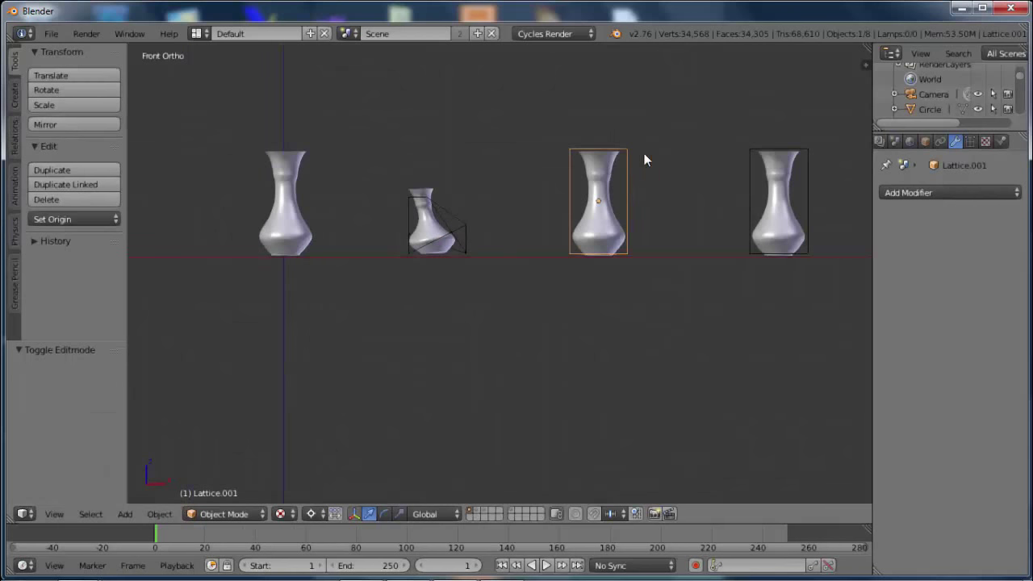
scroll(613, 186, up, 2)
scroll(612, 181, up, 1)
middle_drag(428, 211, 436, 237)
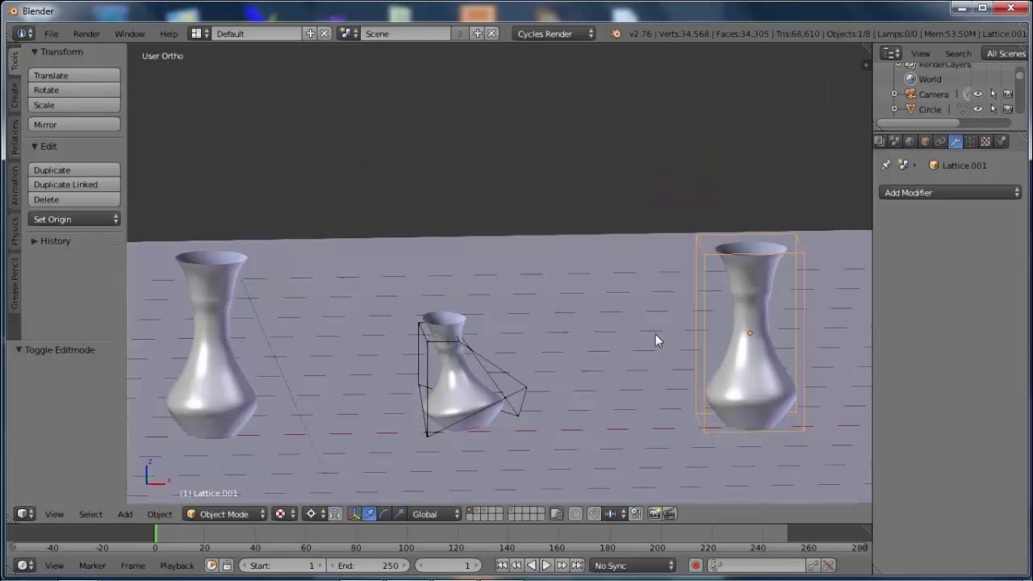
shift+middle_drag(726, 347, 593, 306)
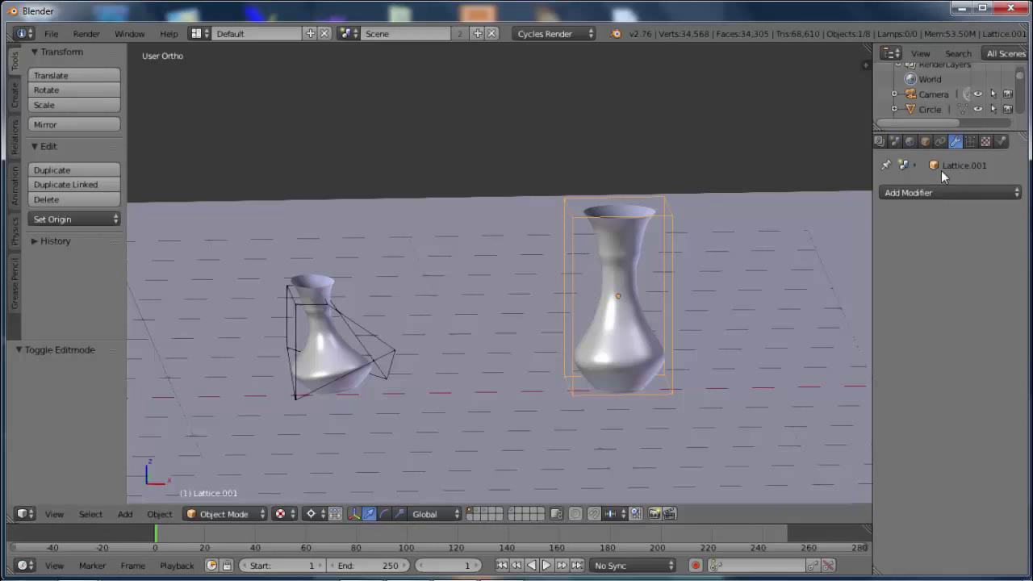
- Set Lattice.001's resolution to U 2, V 2, W 3 after briefly trying U and V at 3
click(970, 142)
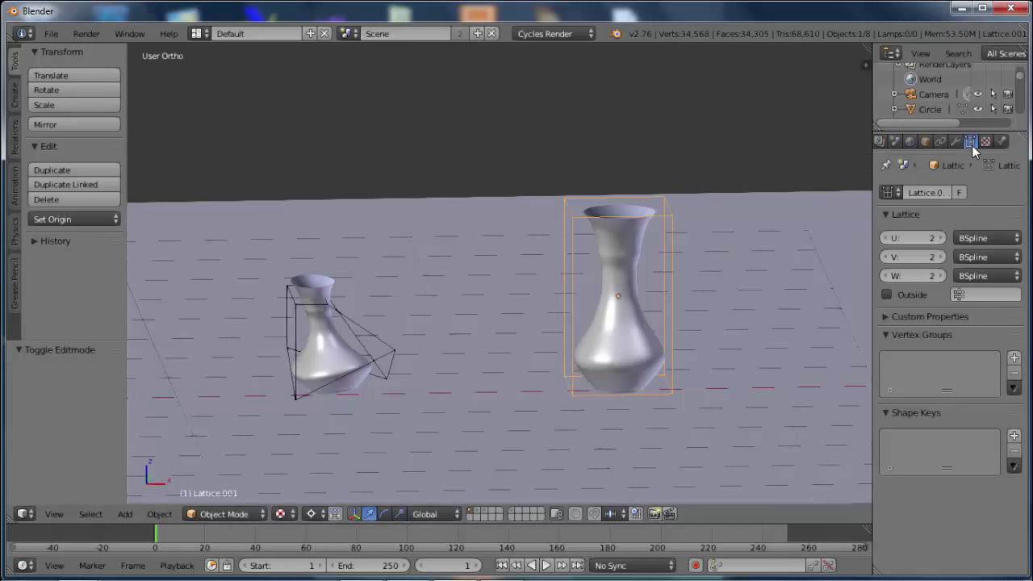
click(942, 238)
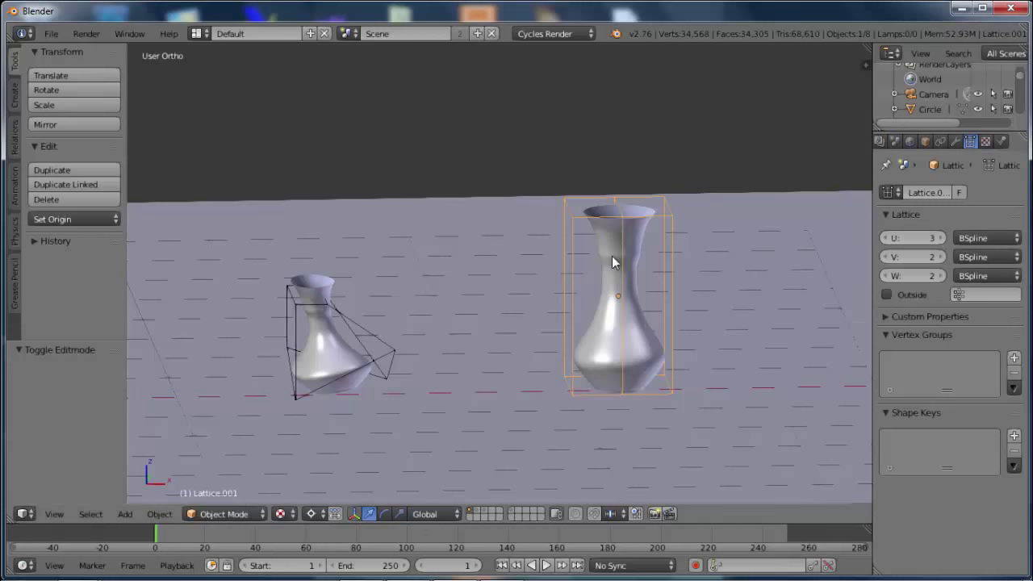
click(887, 241)
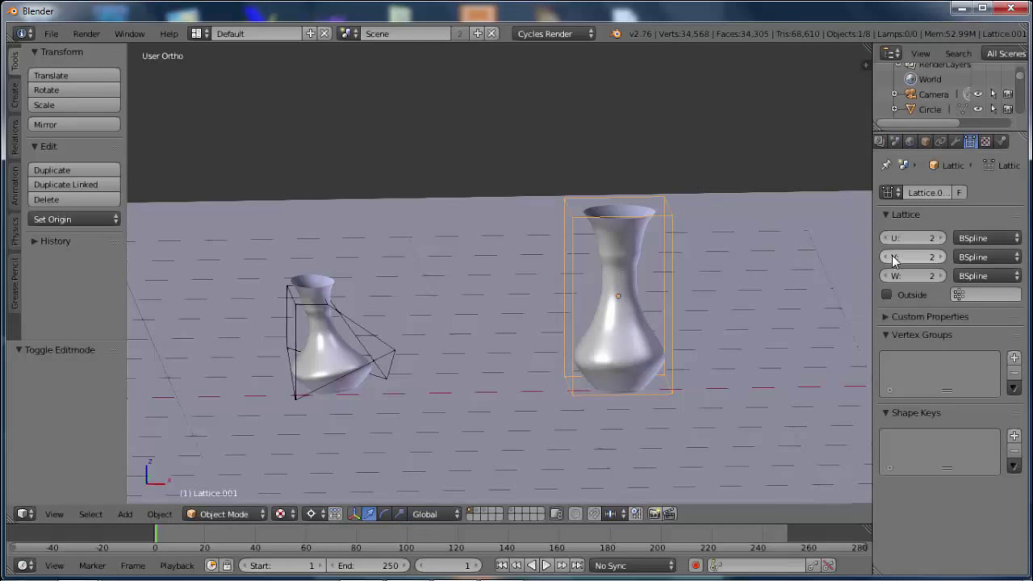
click(943, 257)
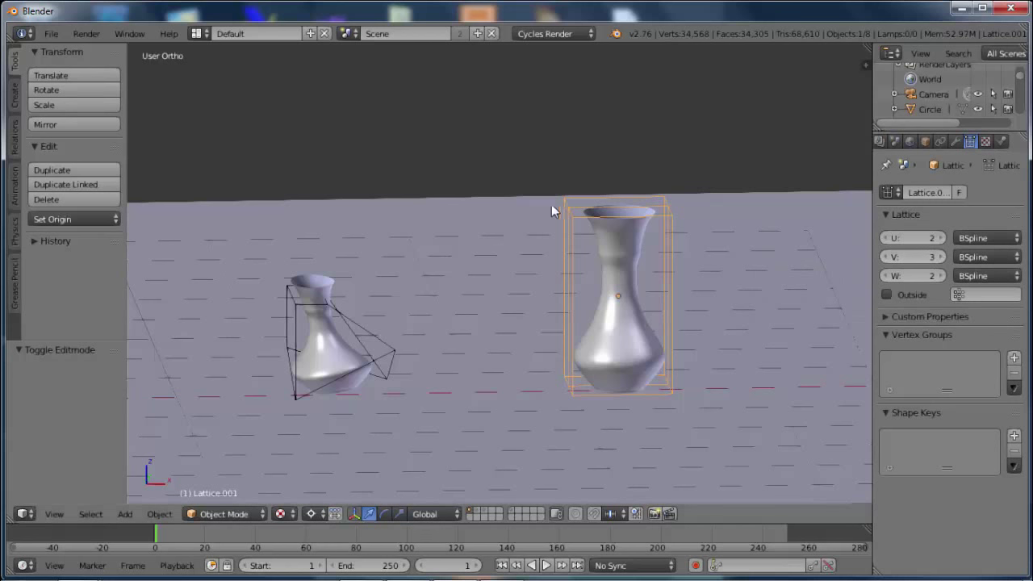
click(887, 257)
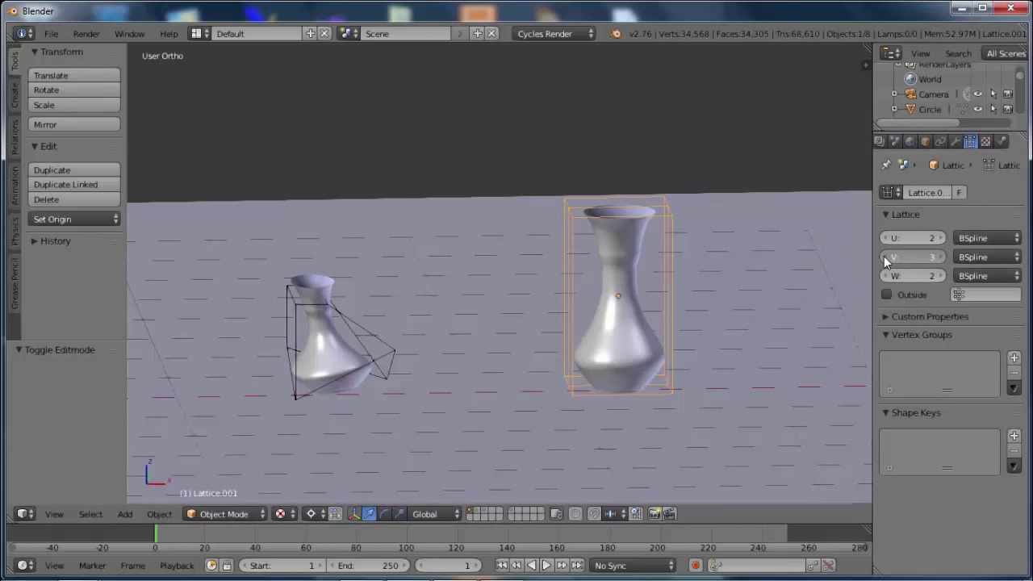
click(943, 277)
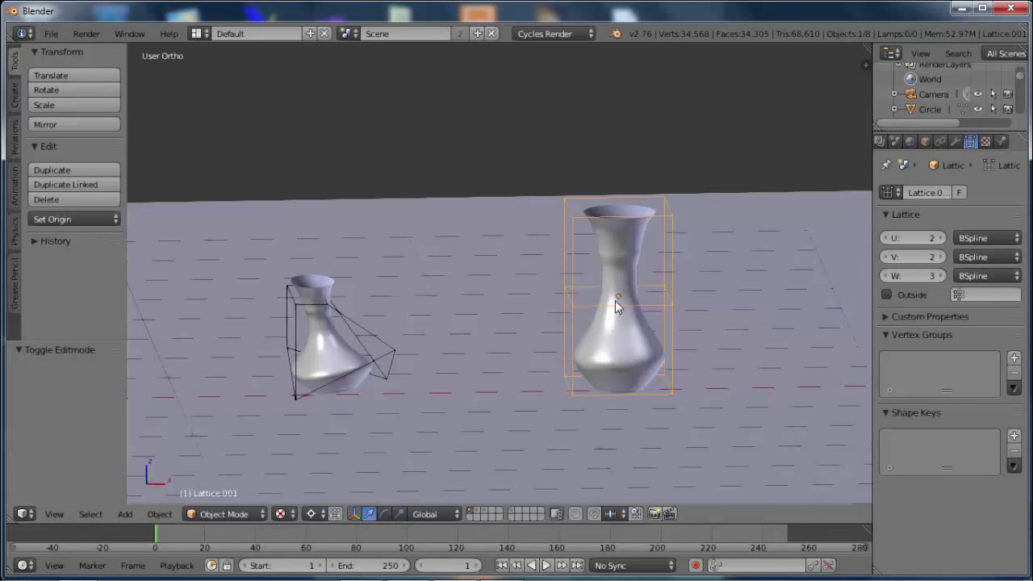
- Select the lattice's four middle points in Edit Mode and set pivot to Bounding Box Center
key(Tab)
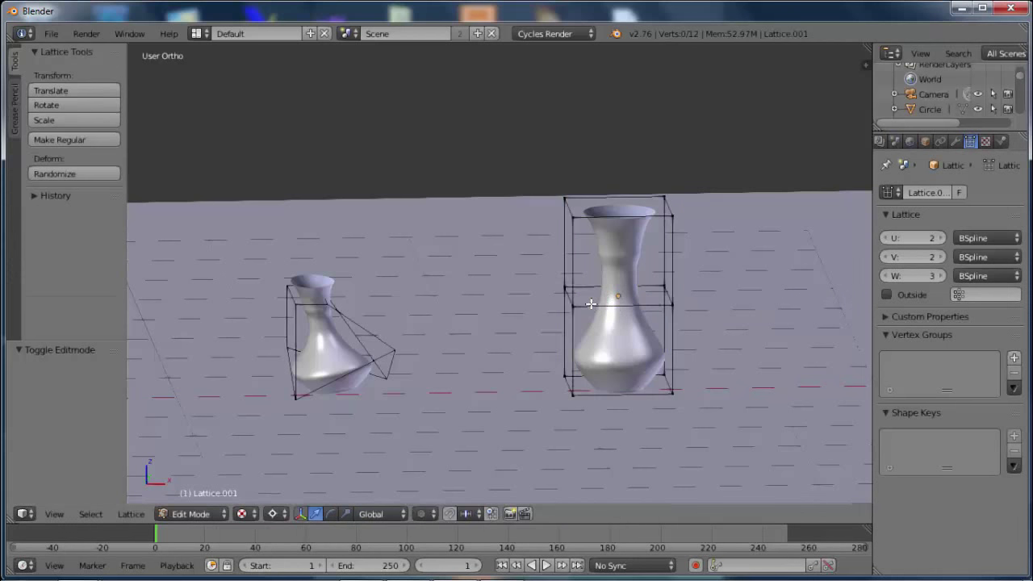
right_click(572, 305)
shift+right_click(565, 288)
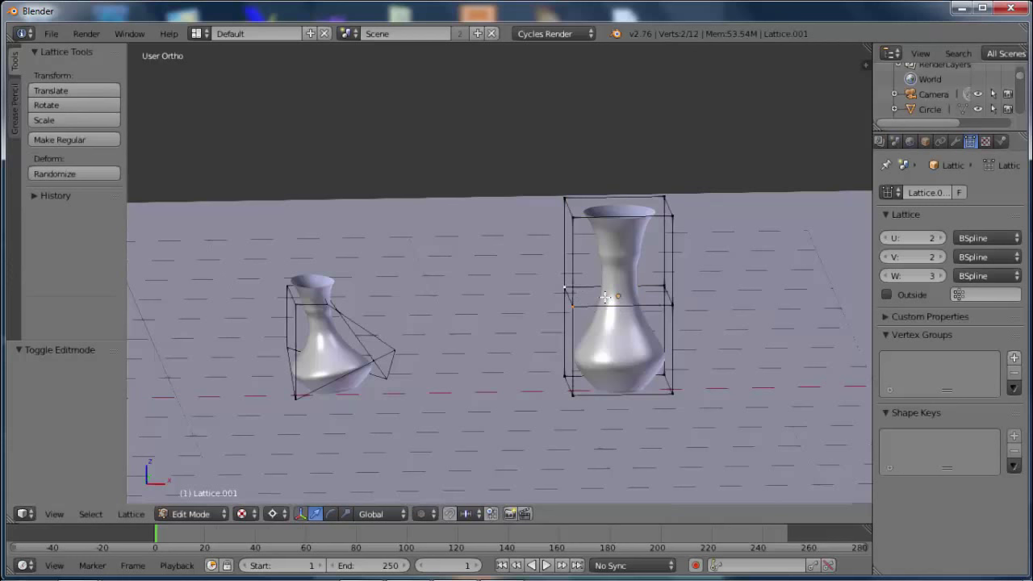
shift+right_click(662, 288)
shift+right_click(672, 305)
key(s)
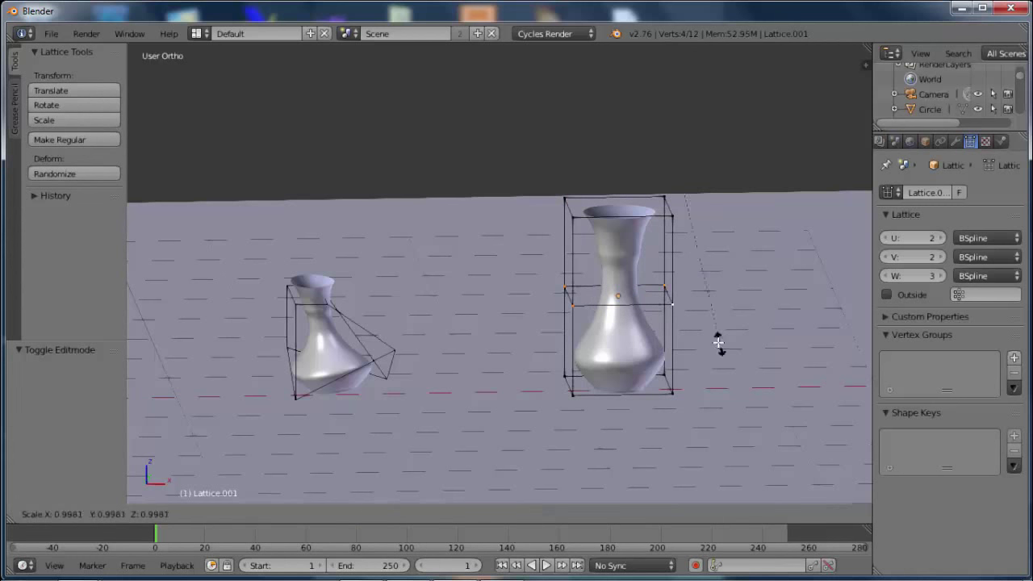
key(Escape)
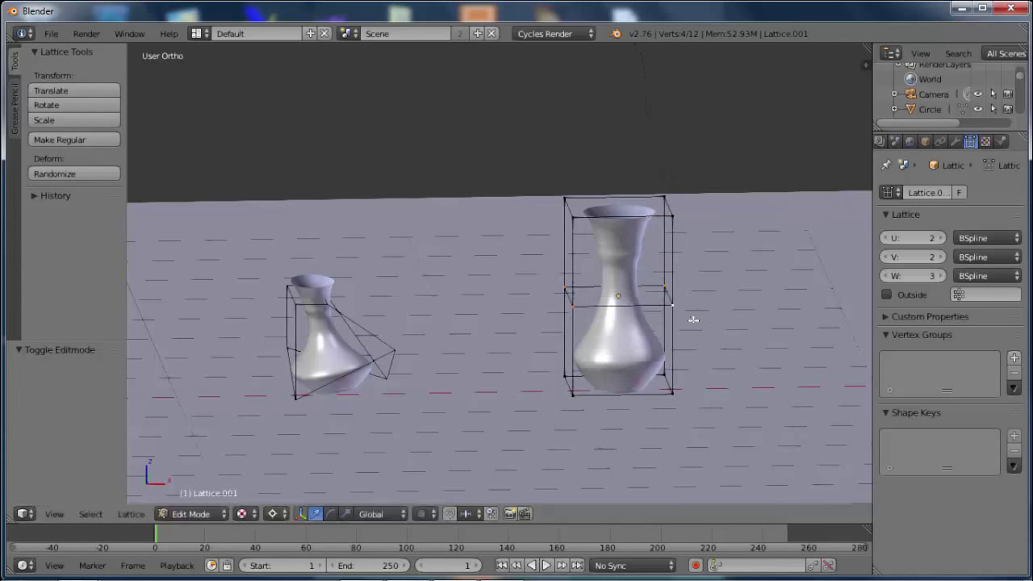
click(275, 514)
click(289, 497)
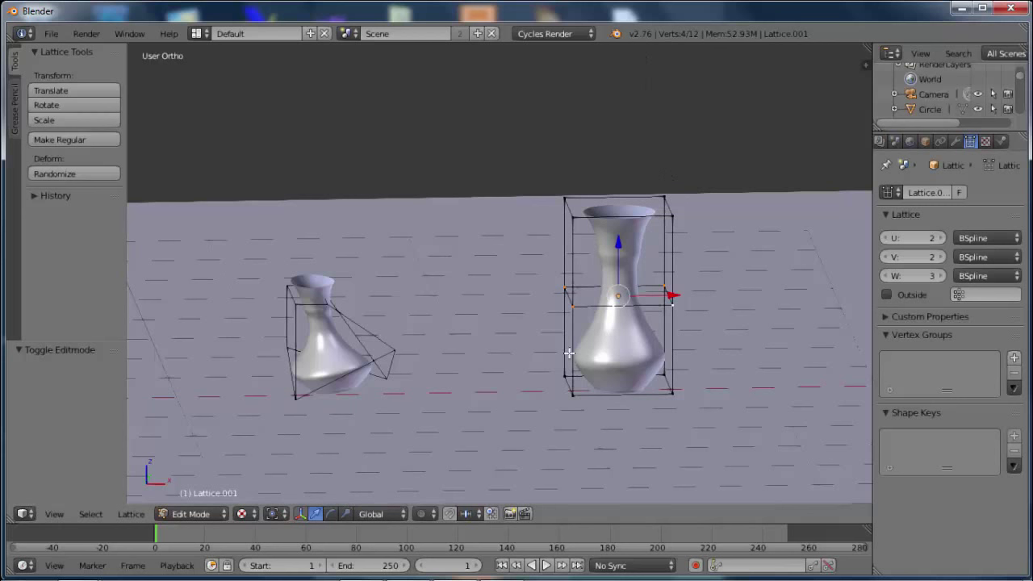
- Scale the middle lattice points to 0.278 and lower them 0.578 along Z
key(s)
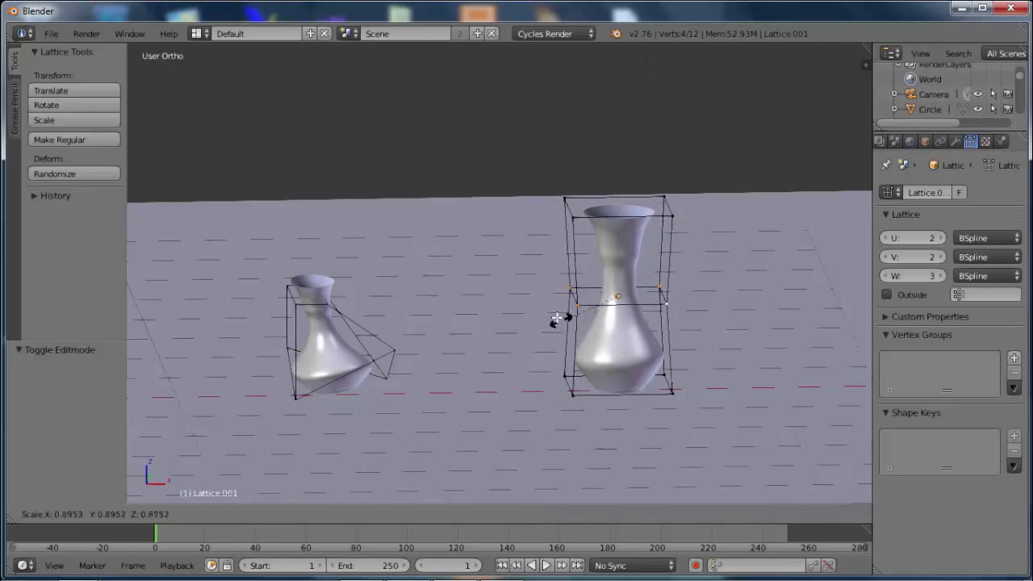
click(612, 315)
key(g)
key(z)
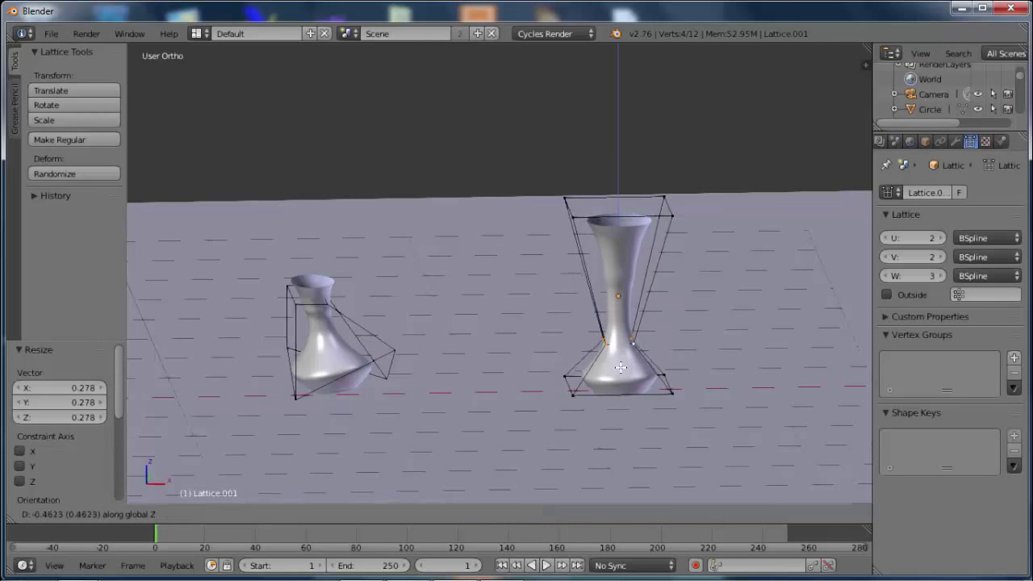
click(621, 355)
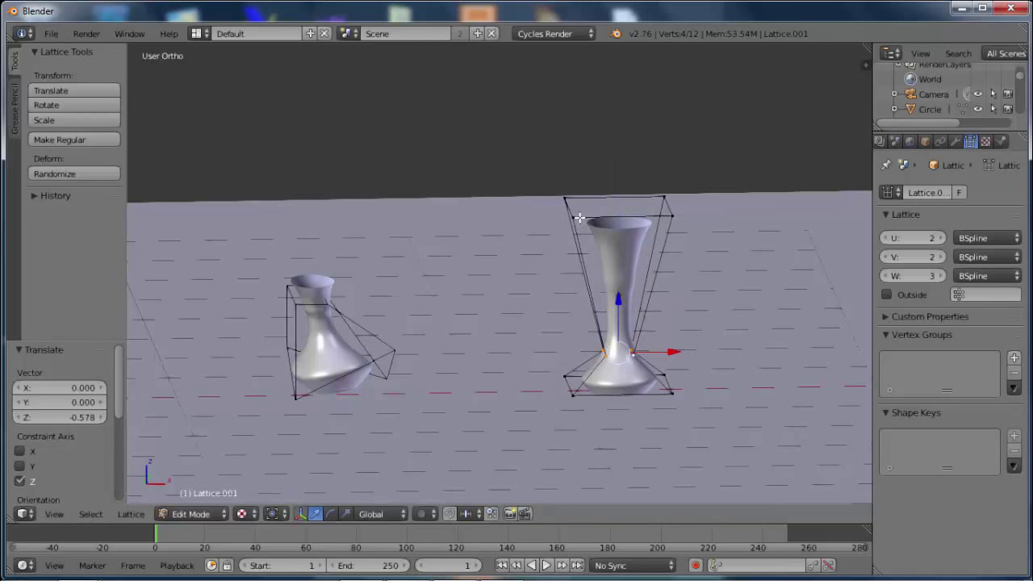
- Set lattice W divisions to 4, shift middle-row points left on X, and scale them to 0.625
click(942, 276)
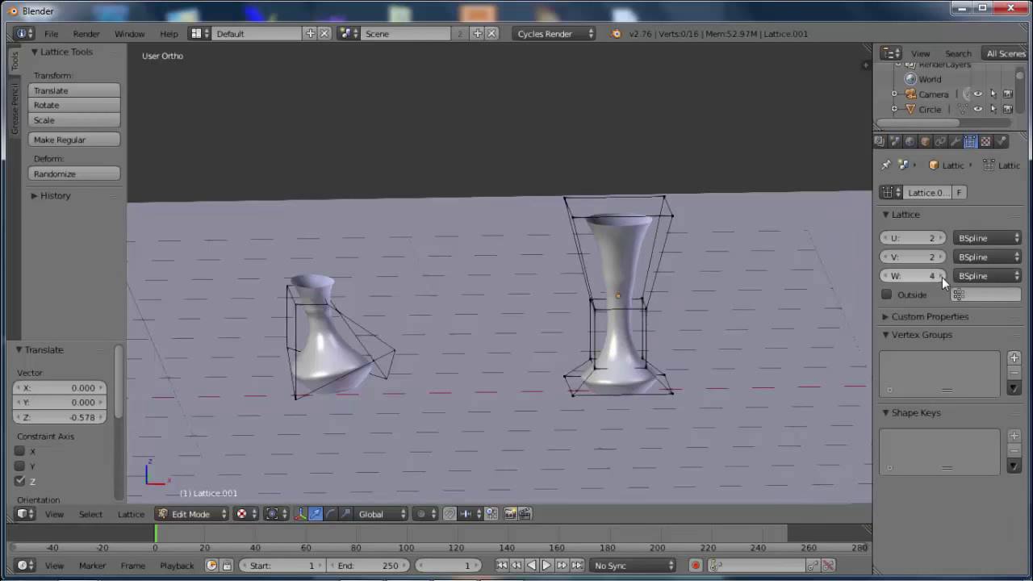
right_click(645, 306)
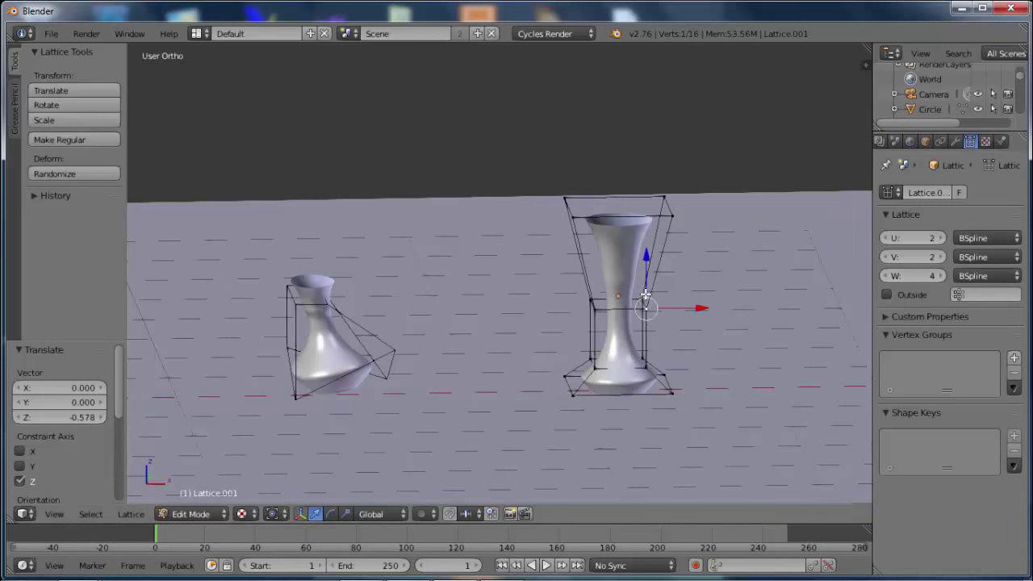
shift+right_click(618, 295)
shift+right_click(594, 303)
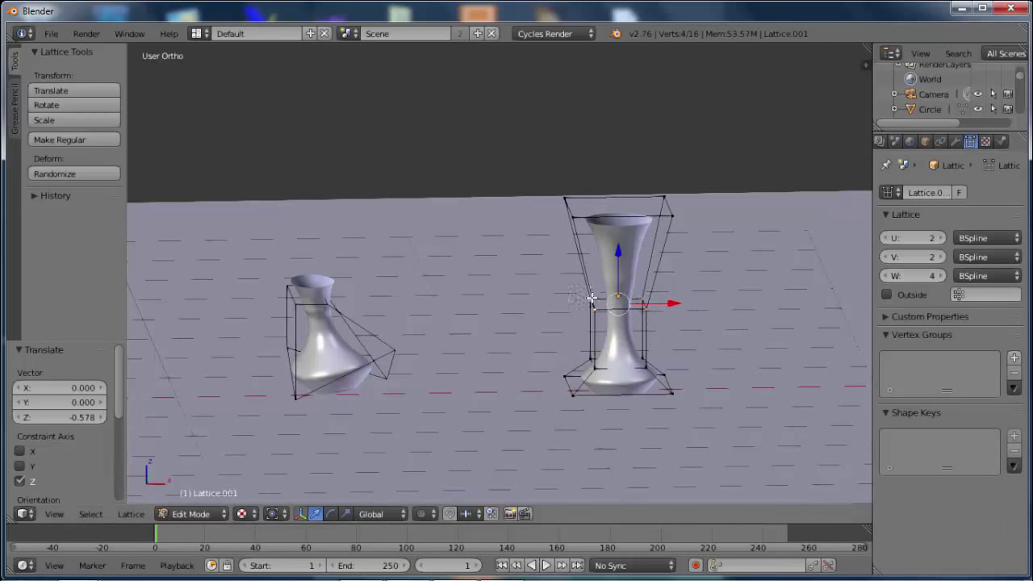
key(g)
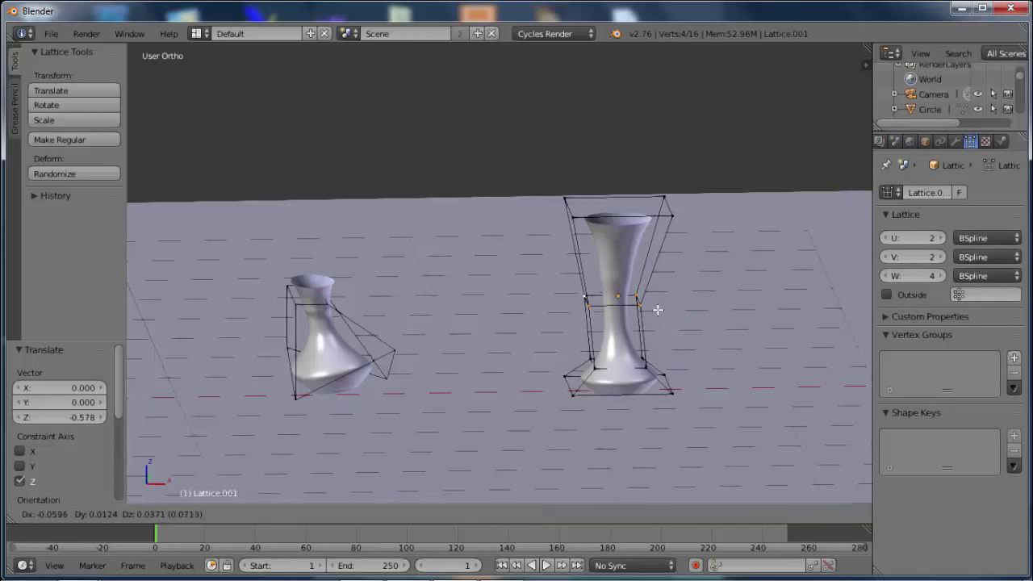
key(x)
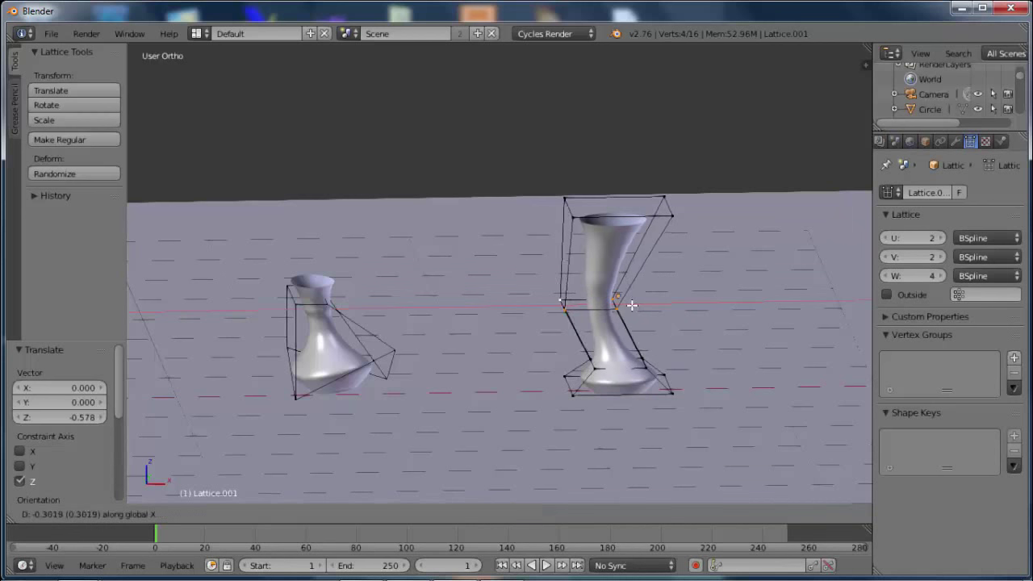
click(627, 304)
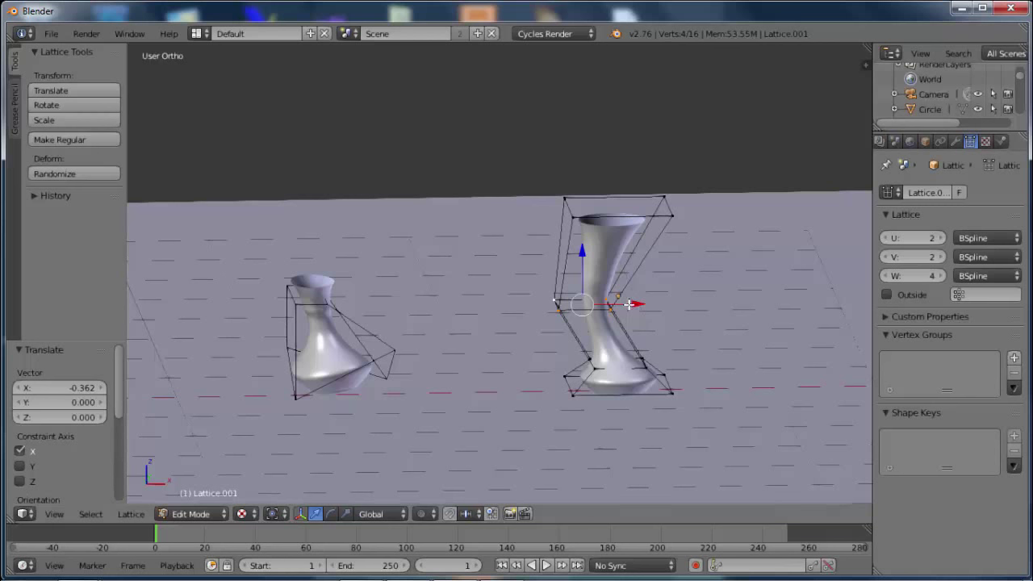
key(s)
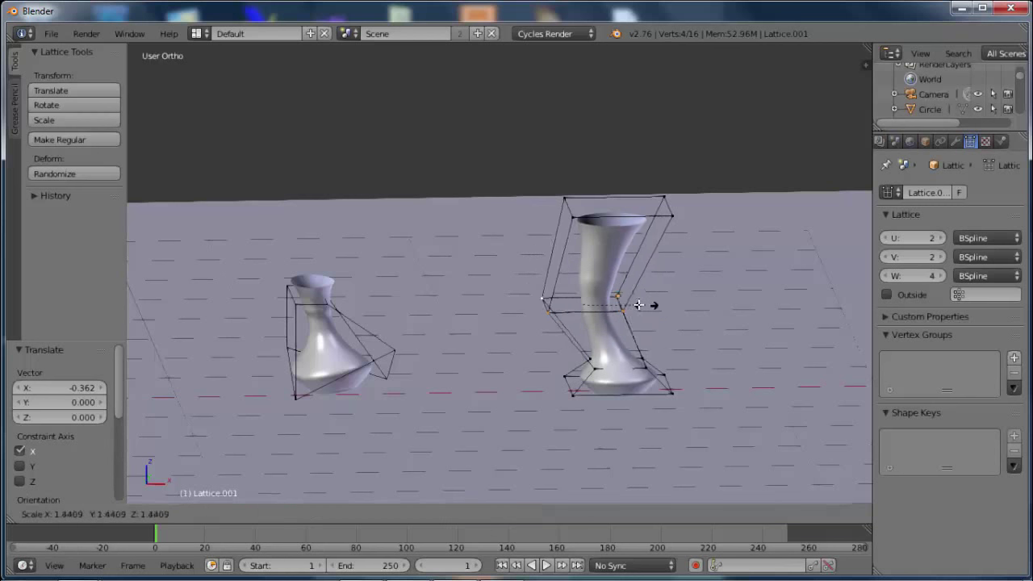
click(607, 301)
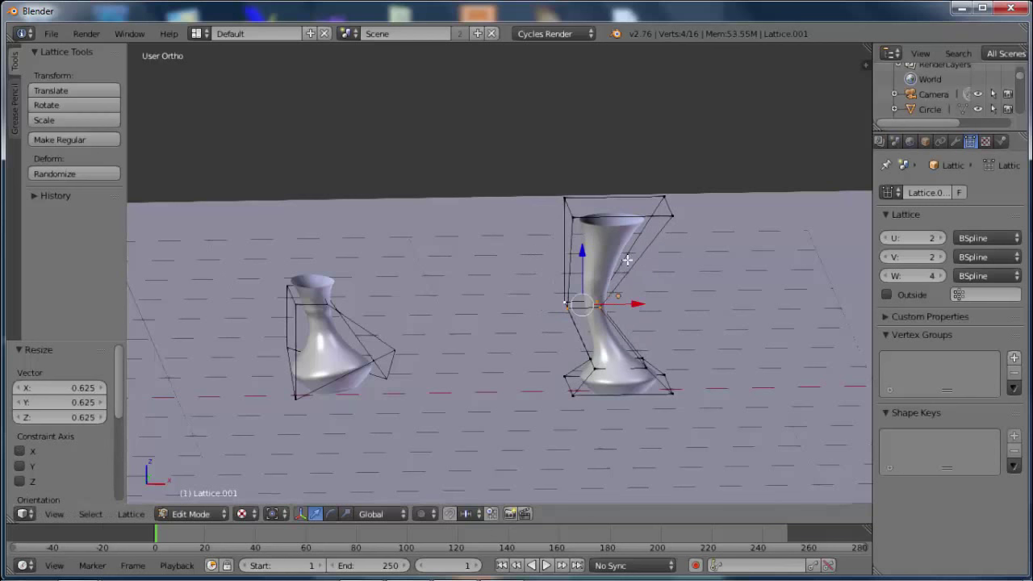
- Lower the three selected top lattice points along Z and shift them right along X
right_click(666, 213)
shift+right_click(662, 195)
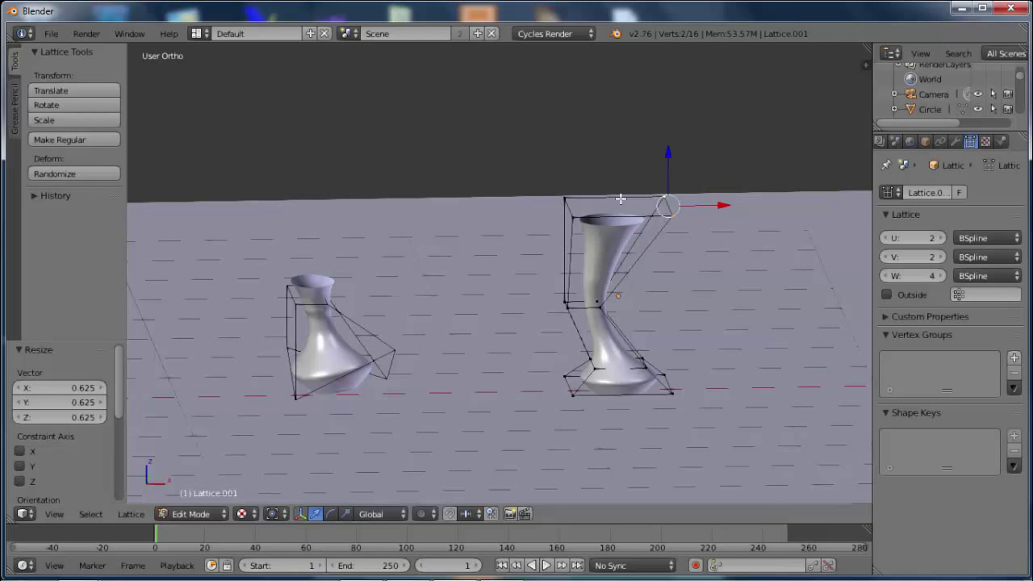
shift+right_click(573, 218)
key(g)
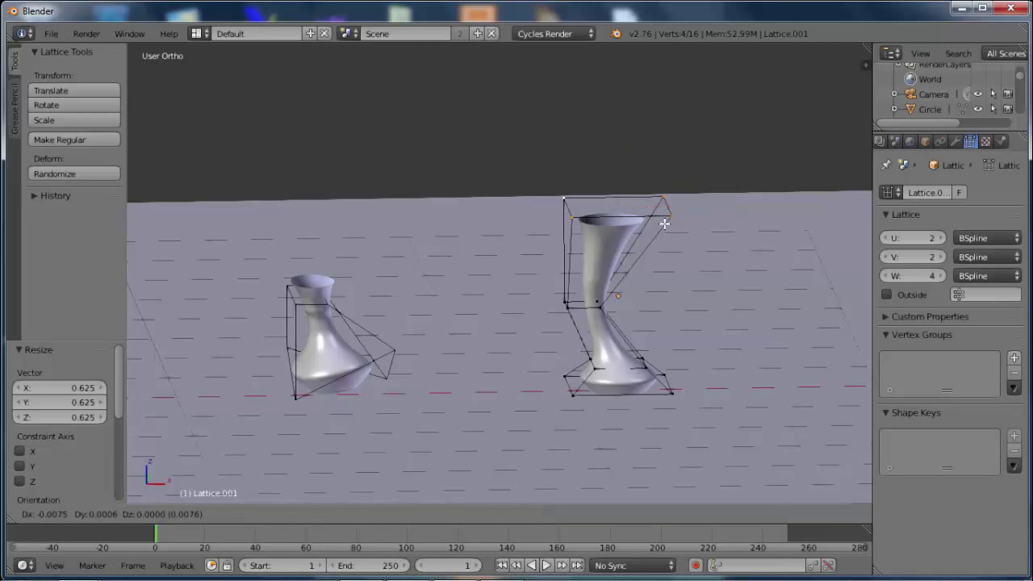
key(z)
click(664, 259)
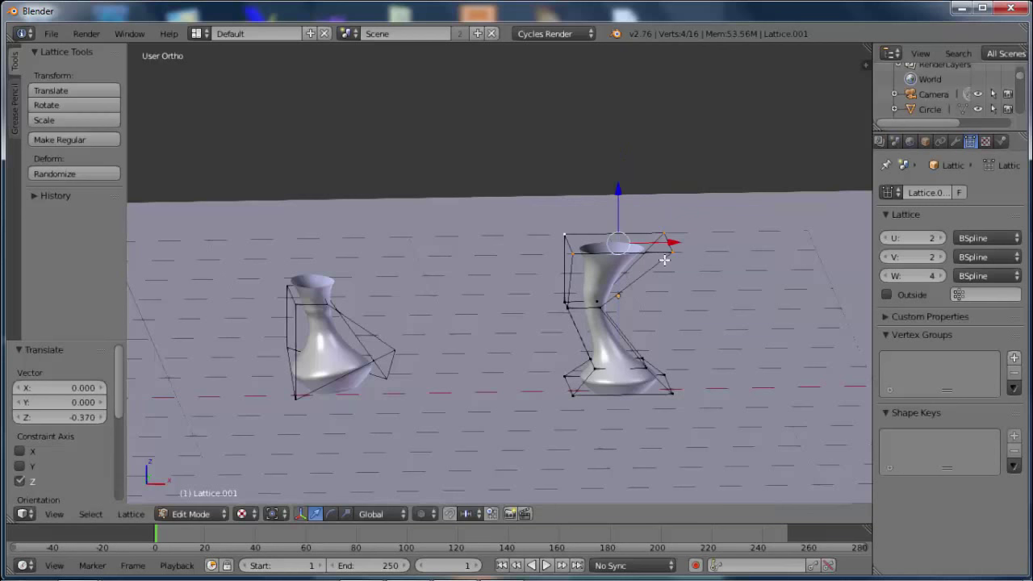
key(g)
key(x)
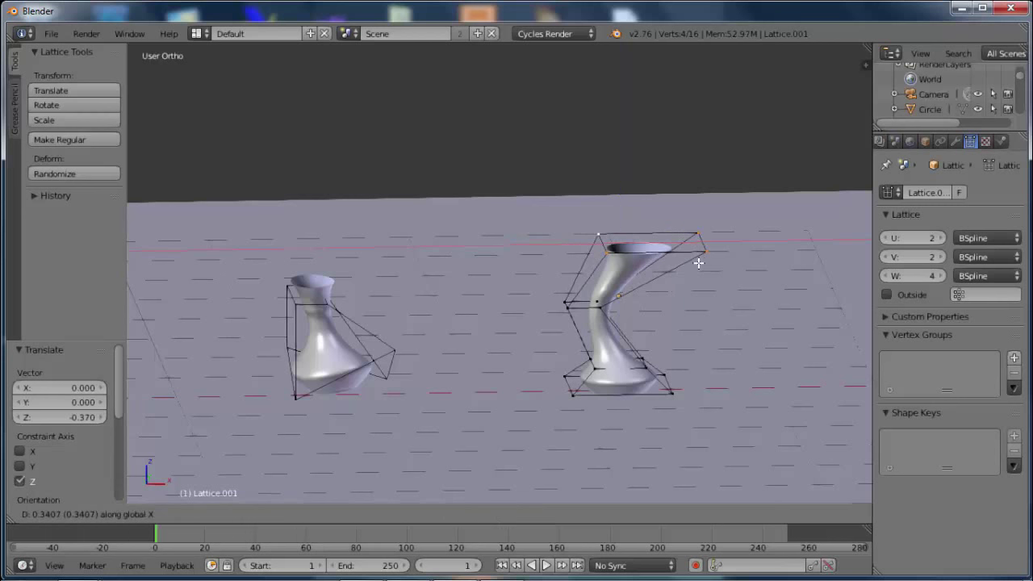
click(699, 262)
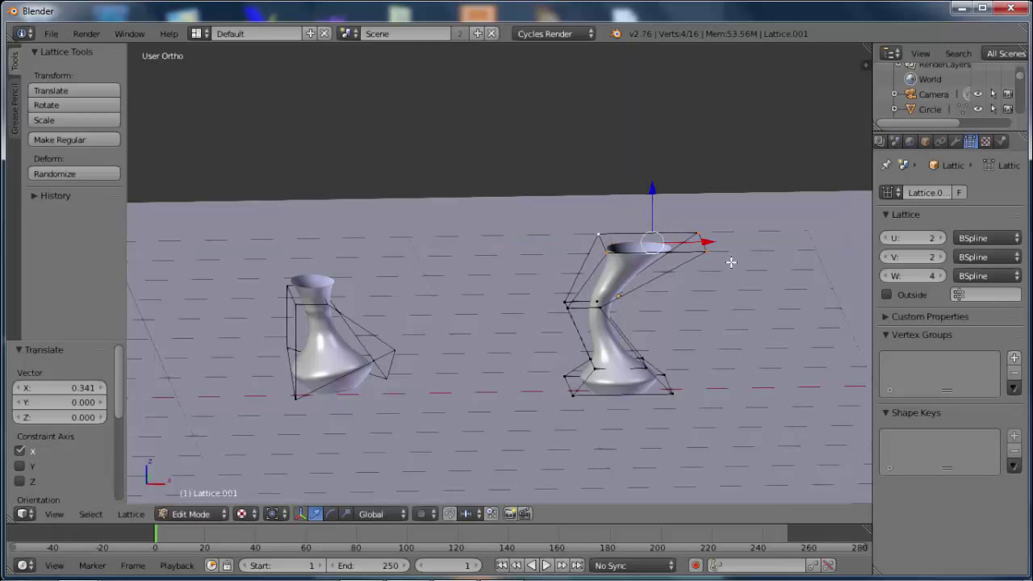
- Rotate the top points 67.421° about Y, leave Edit Mode, and select Lattice.002
key(r)
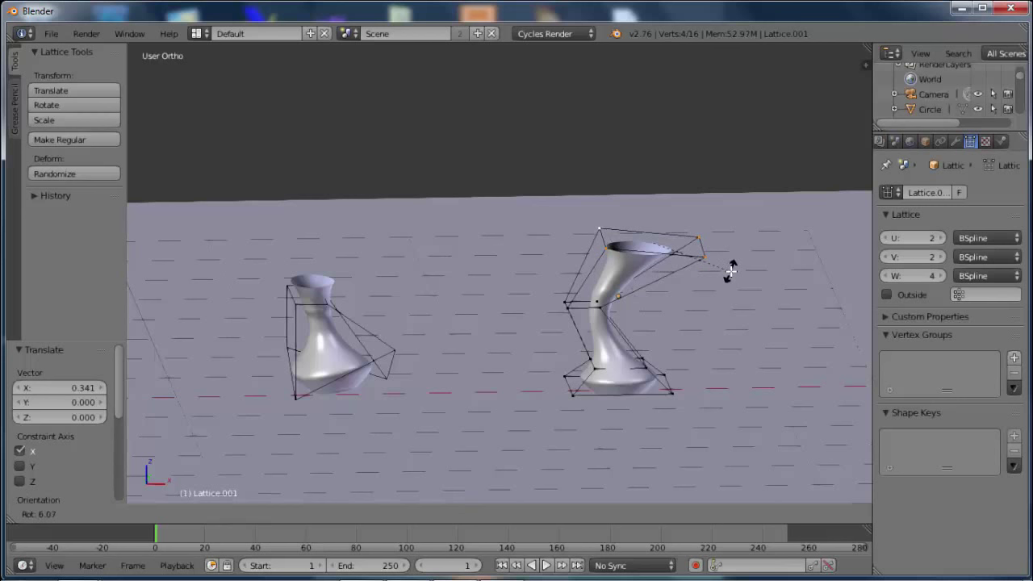
key(y)
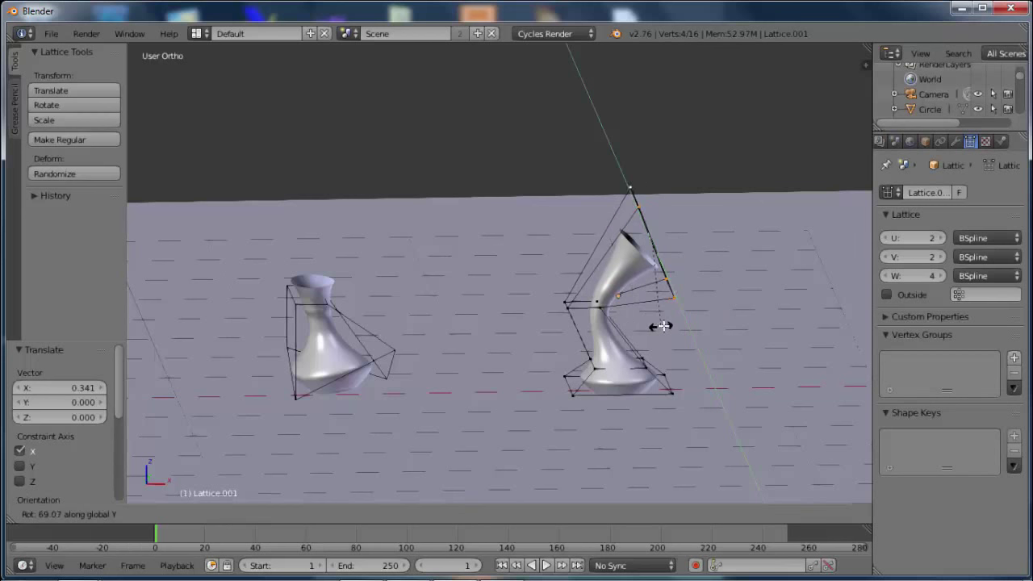
click(663, 326)
scroll(547, 329, down, 3)
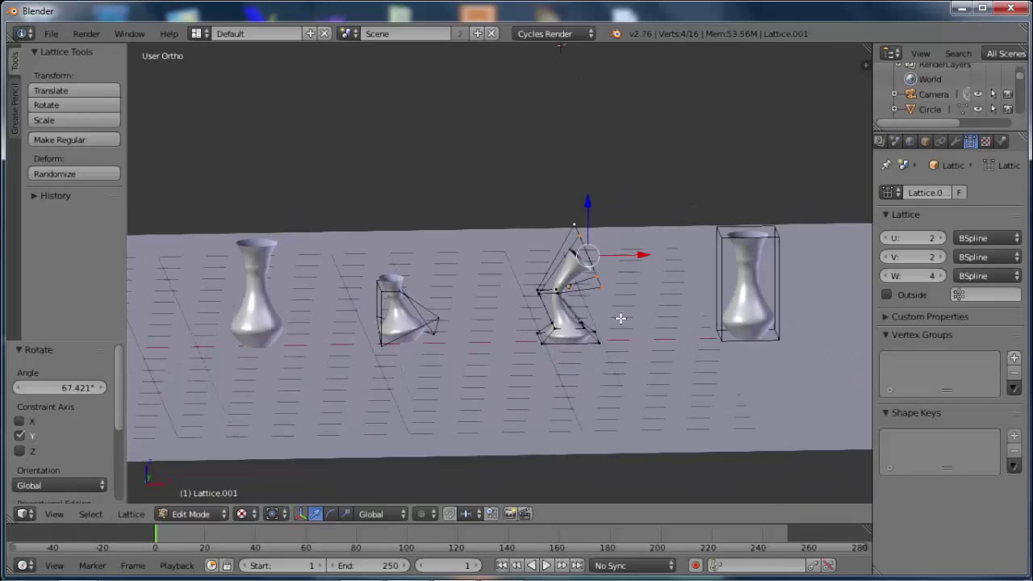
mouse_move(621, 319)
middle_down()
mouse_move(514, 308)
mouse_move(618, 312)
mouse_move(543, 342)
middle_up()
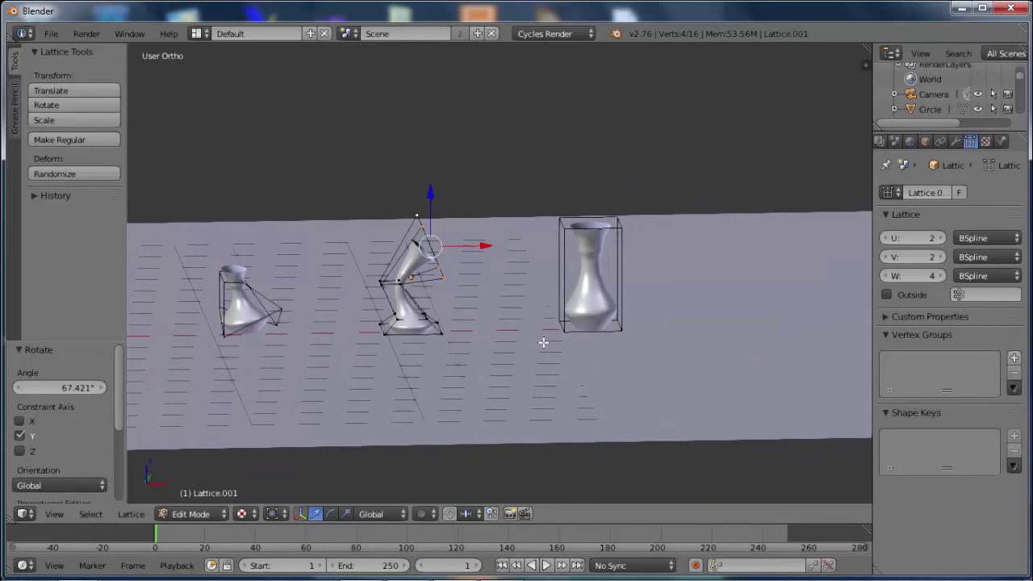
key(Tab)
right_click(567, 231)
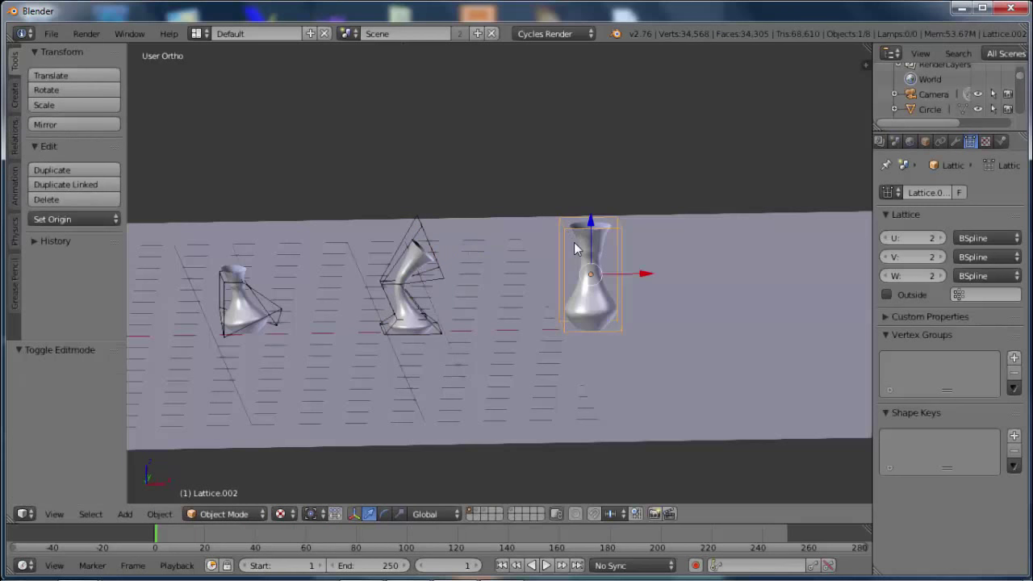
- In Lattice.002 Edit Mode, lower the top-left point and raise the top-right point along Z
key(Tab)
right_click(565, 230)
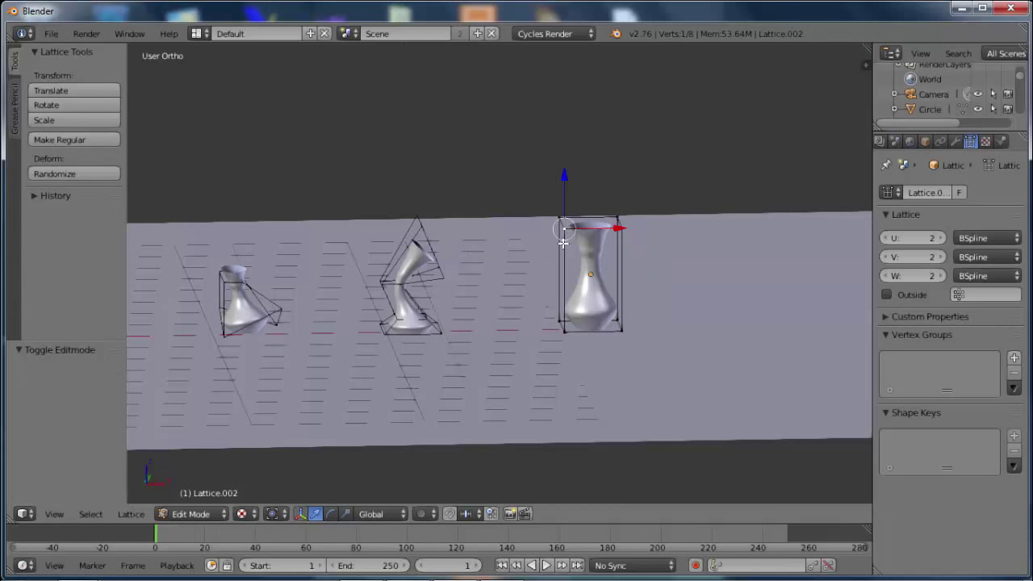
key(g)
key(z)
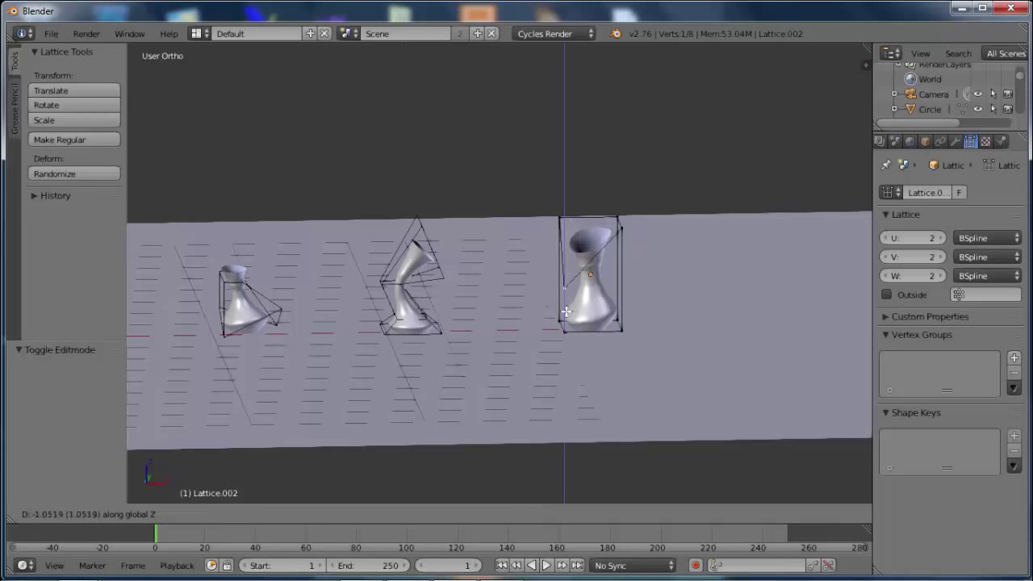
click(567, 320)
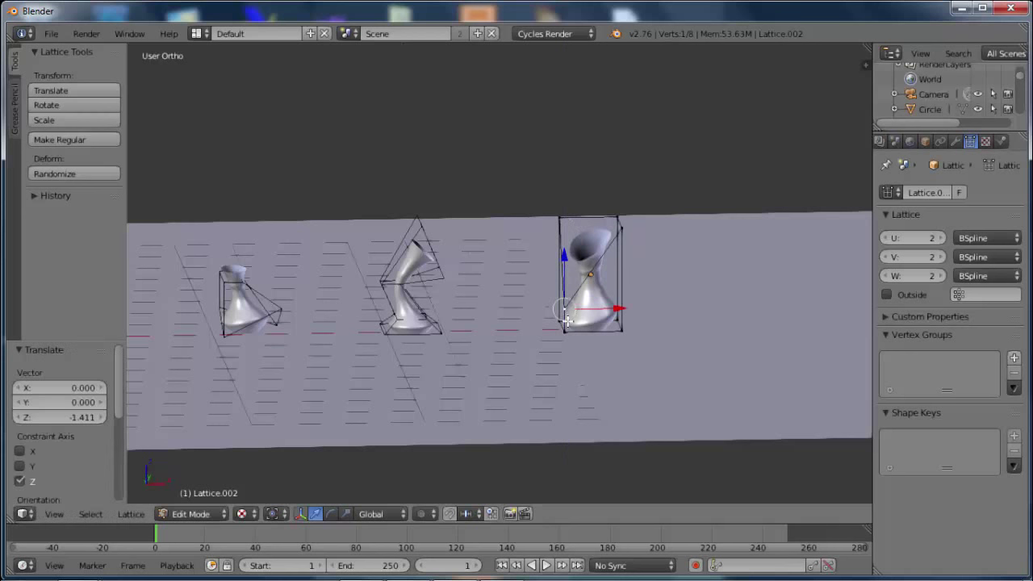
right_click(615, 216)
key(g)
key(z)
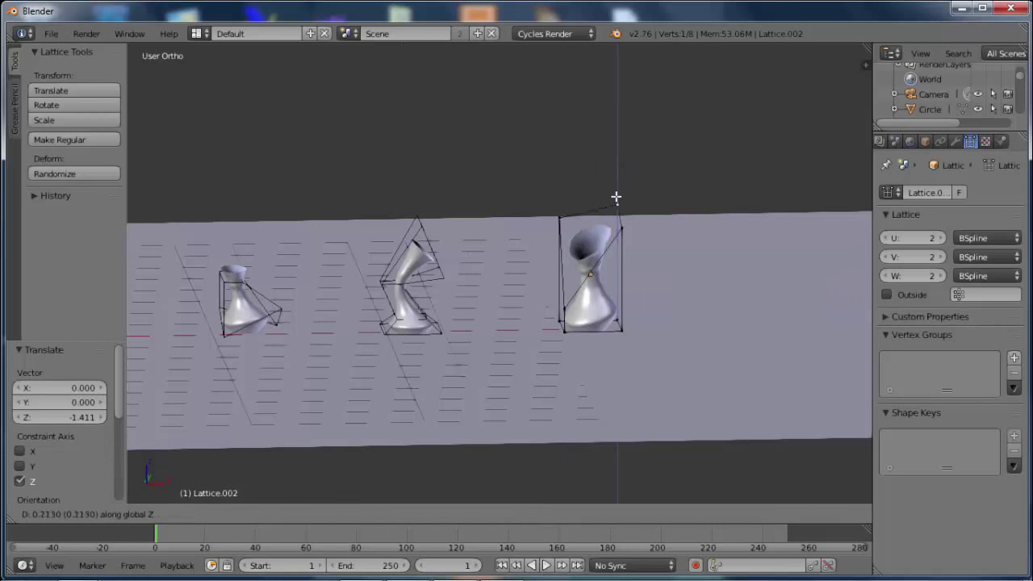
click(612, 179)
- Slide two more top points along X to tilt the far-right vase, then set V resolution to 3
right_click(558, 219)
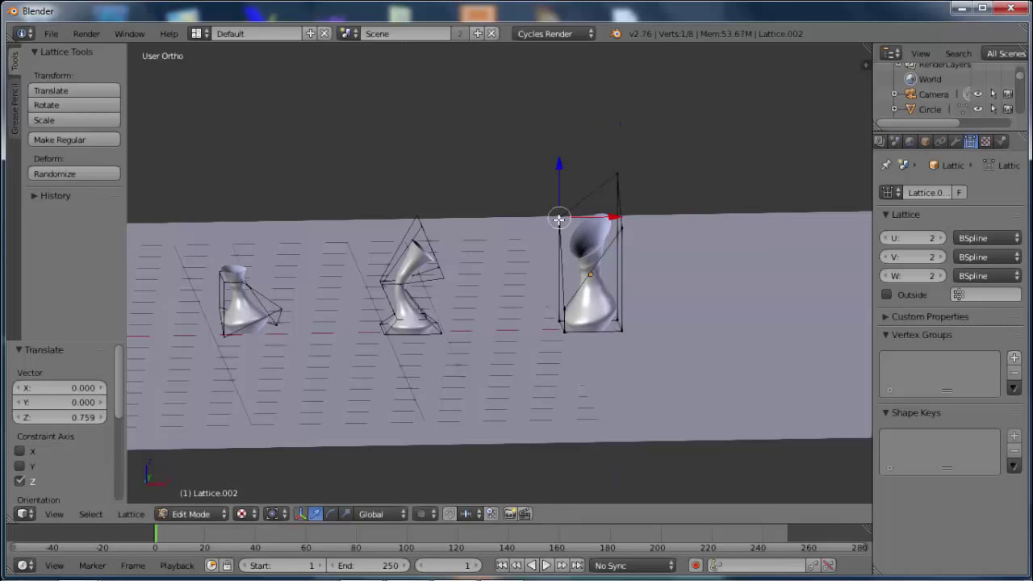
key(g)
key(z)
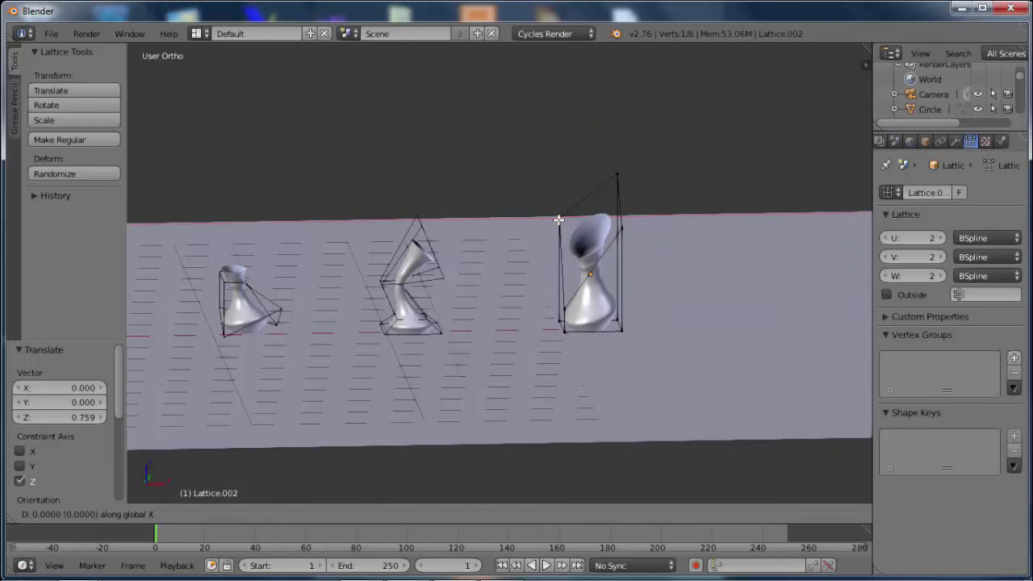
key(x)
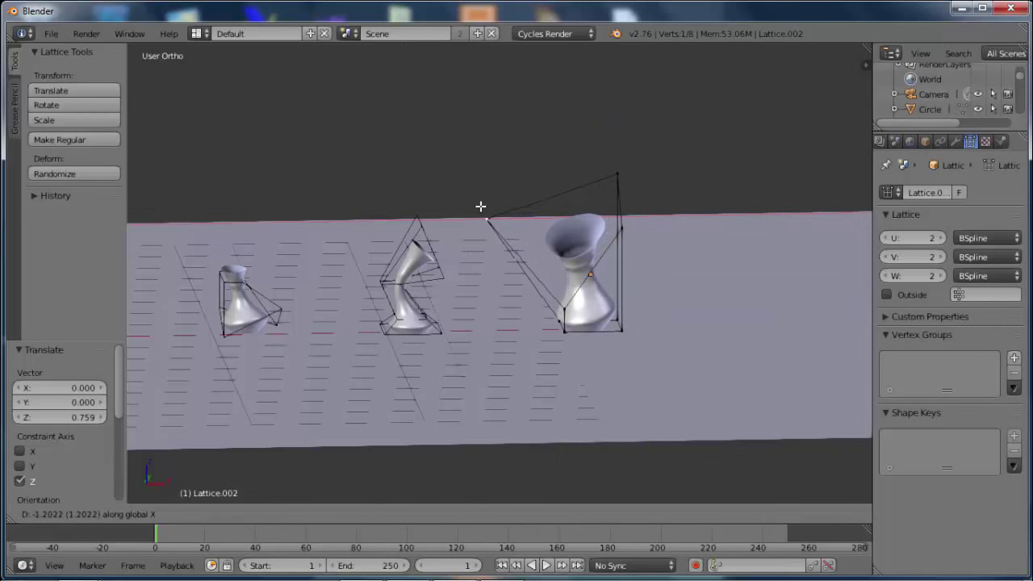
click(465, 206)
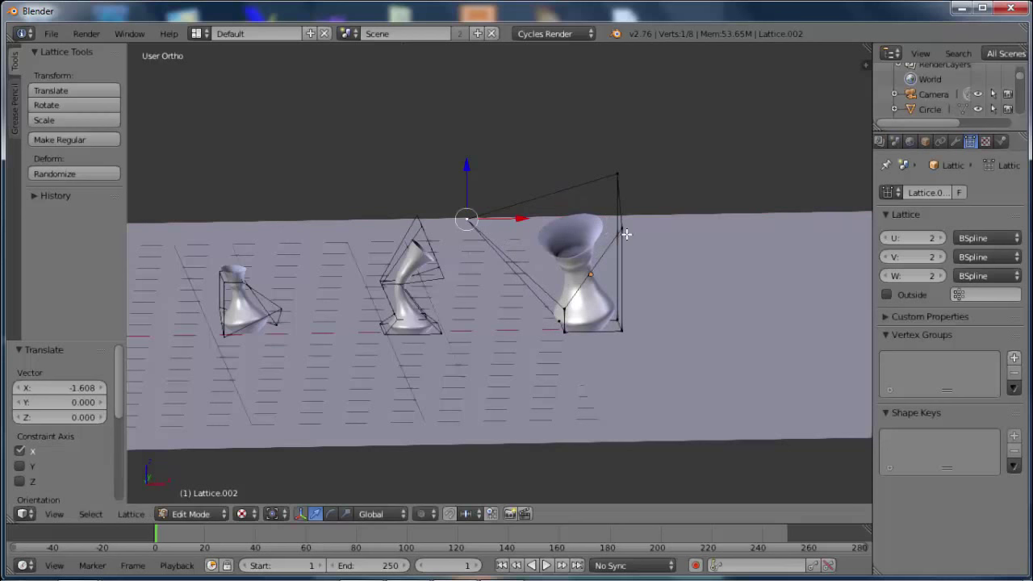
right_click(626, 234)
key(g)
key(x)
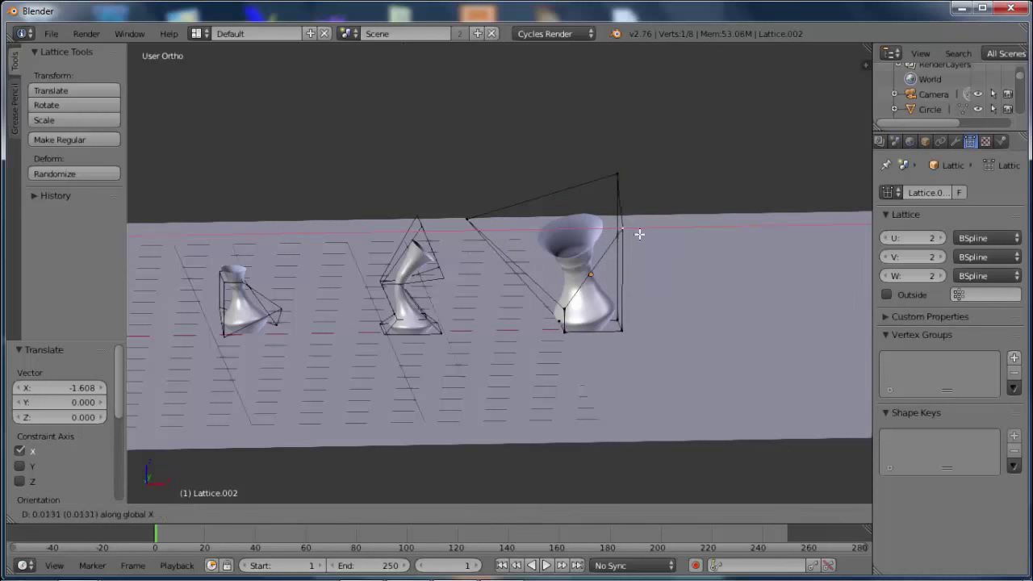
click(561, 238)
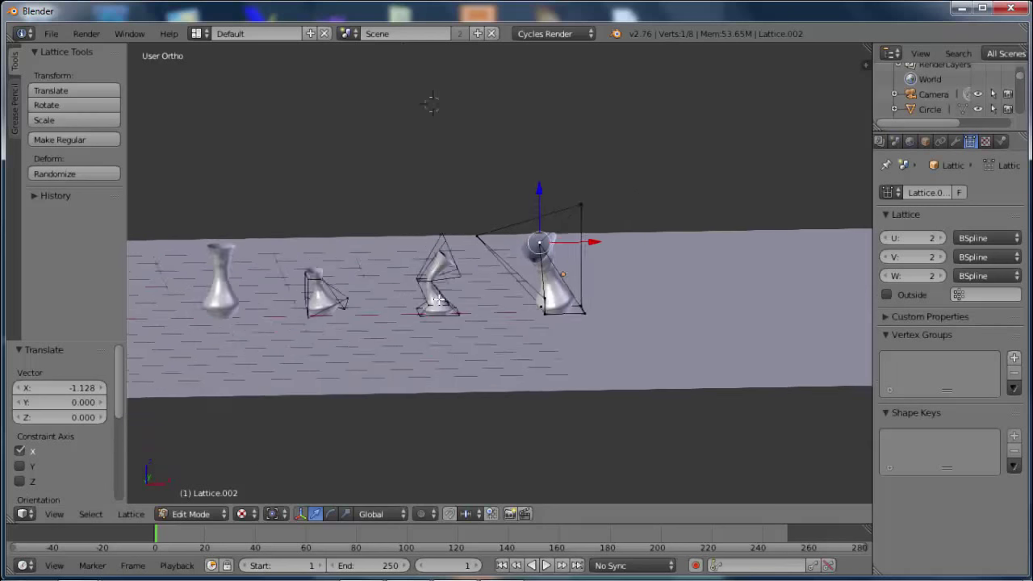
mouse_move(441, 292)
middle_down()
mouse_move(661, 247)
mouse_move(594, 272)
mouse_move(815, 272)
middle_up()
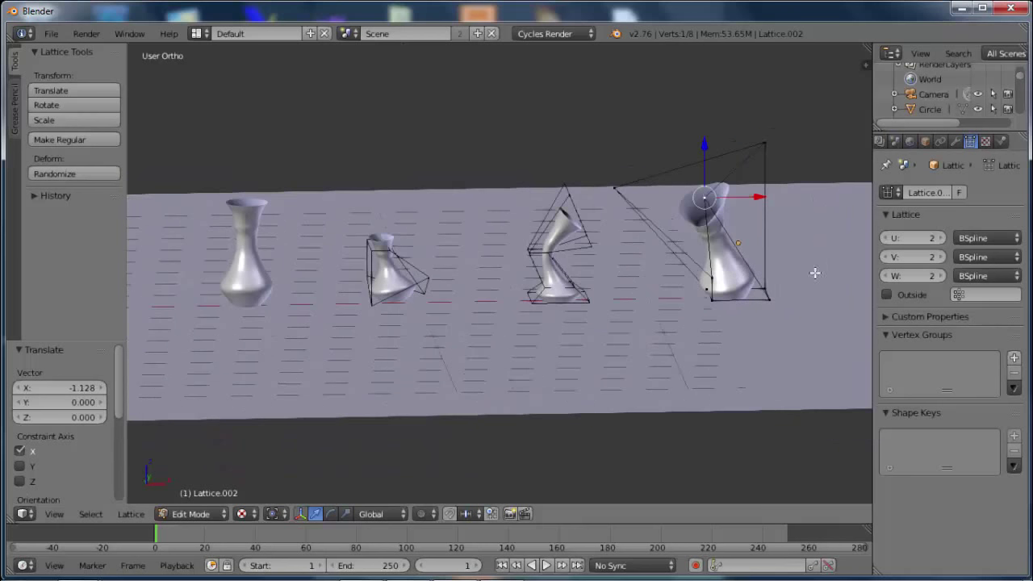
click(938, 257)
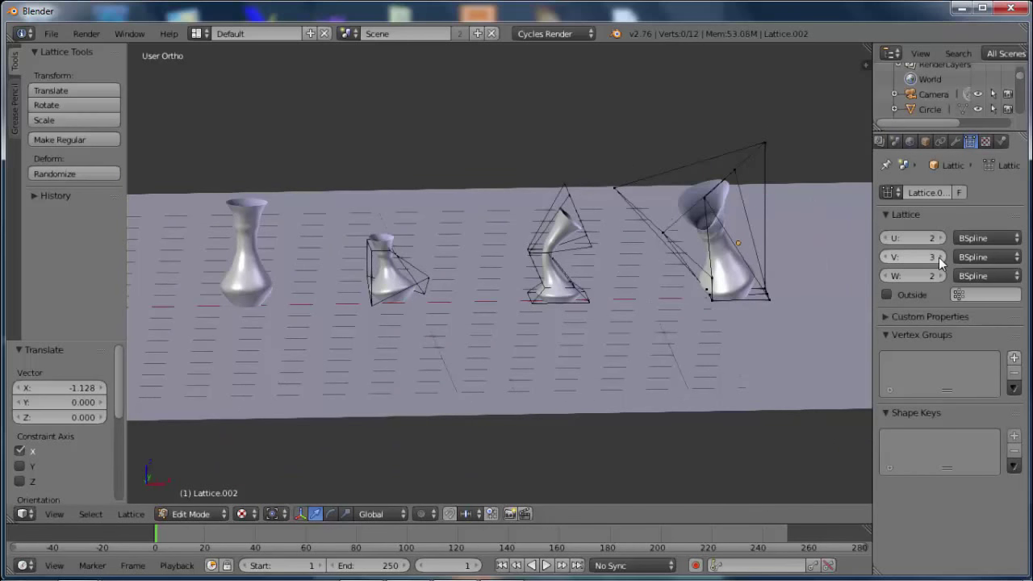
- Raise one middle-row point of Lattice.002 by 1.238 along Z and recentre the view on it
right_click(705, 198)
key(g)
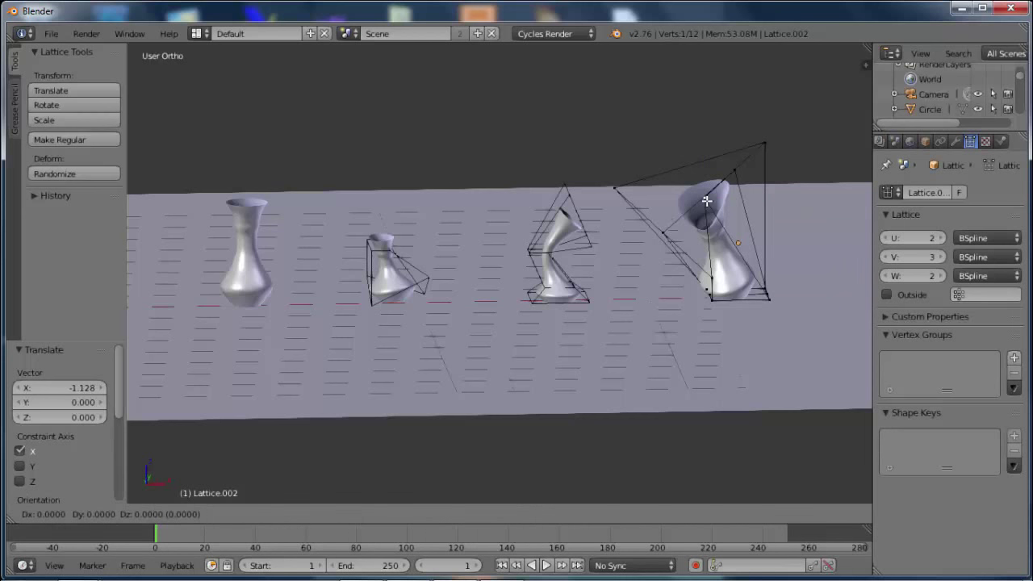
key(z)
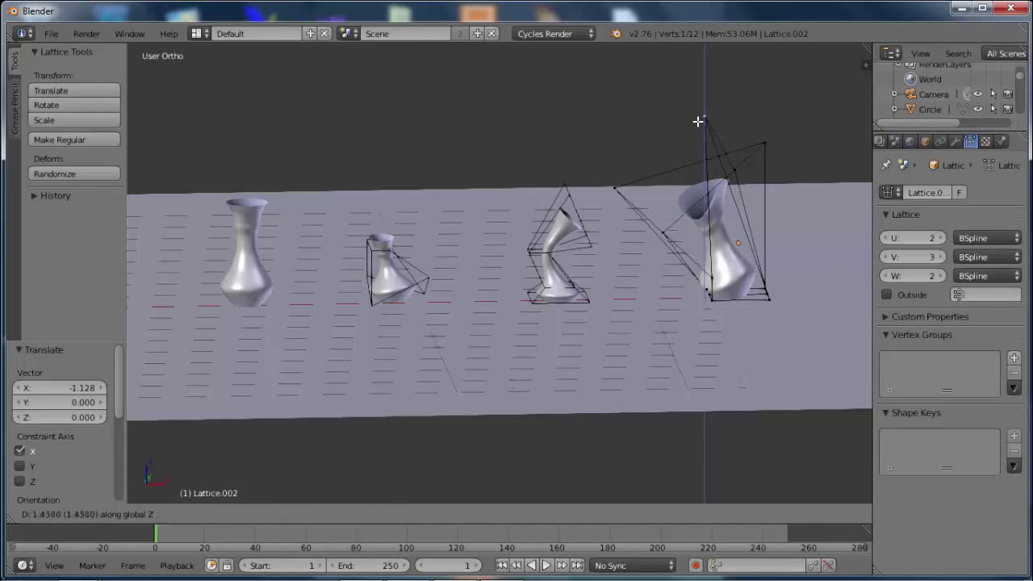
click(698, 124)
mouse_move(664, 279)
middle_down()
mouse_move(724, 299)
mouse_move(676, 288)
mouse_move(704, 316)
mouse_move(624, 295)
middle_up()
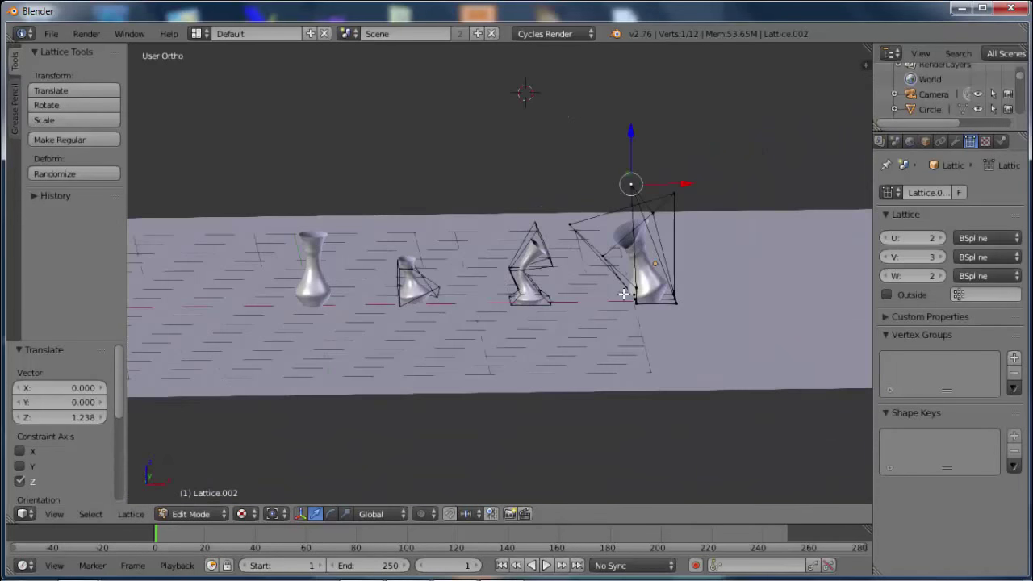
key(KP_Decimal)
shift+middle_drag(412, 335, 576, 281)
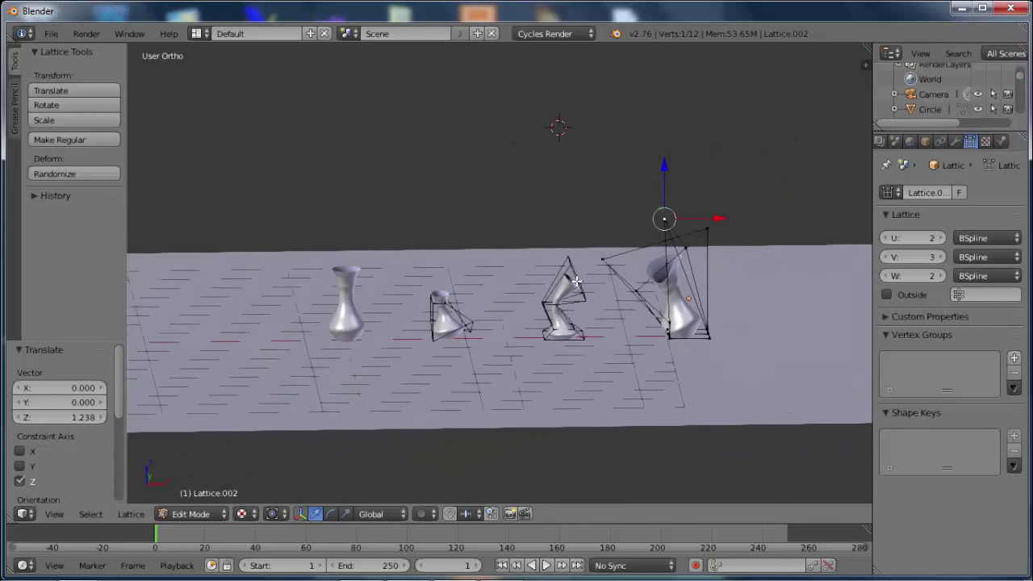
scroll(563, 318, up, 3)
shift+middle_drag(539, 377, 527, 369)
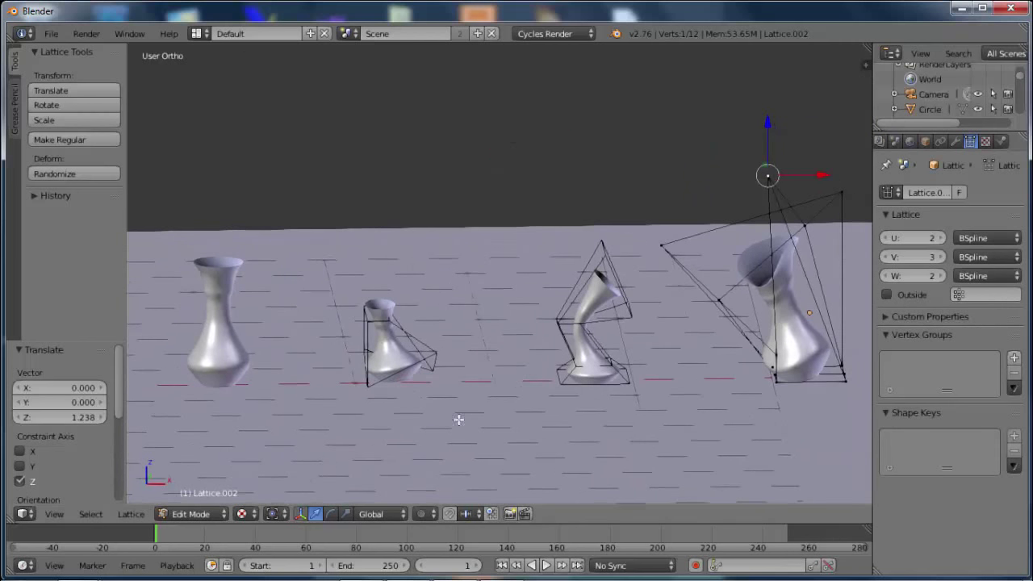
click(245, 516)
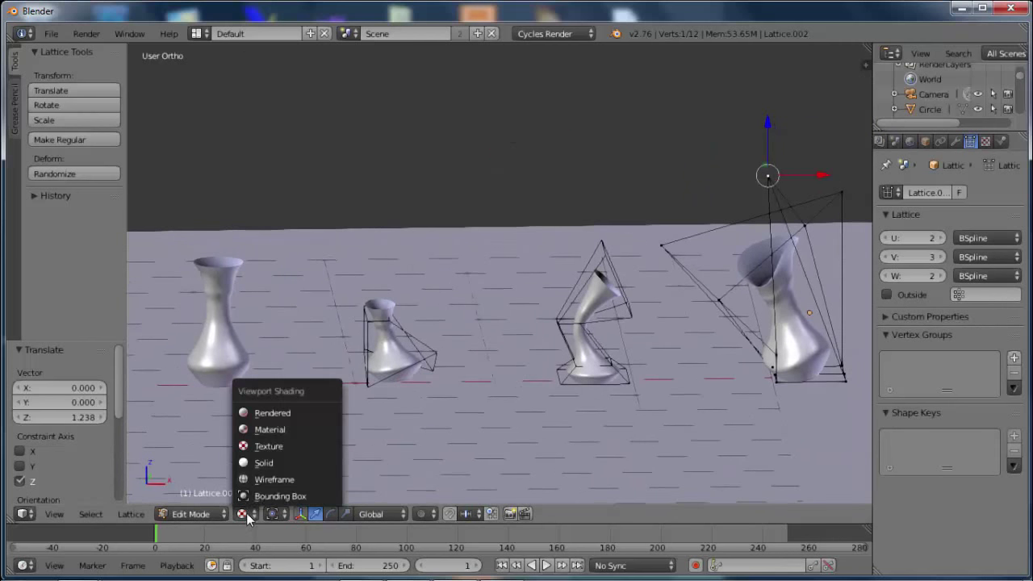
click(278, 412)
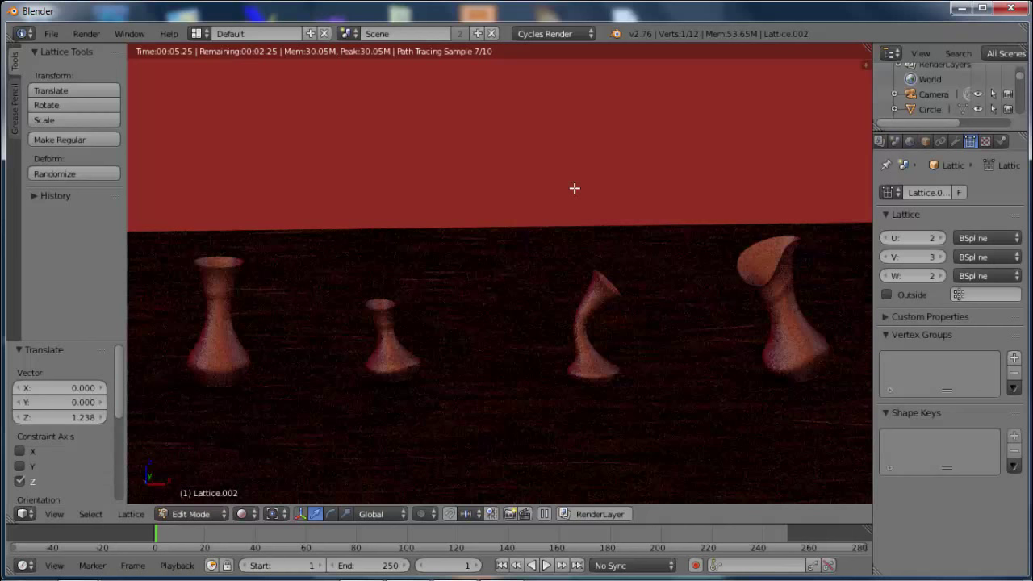
click(252, 514)
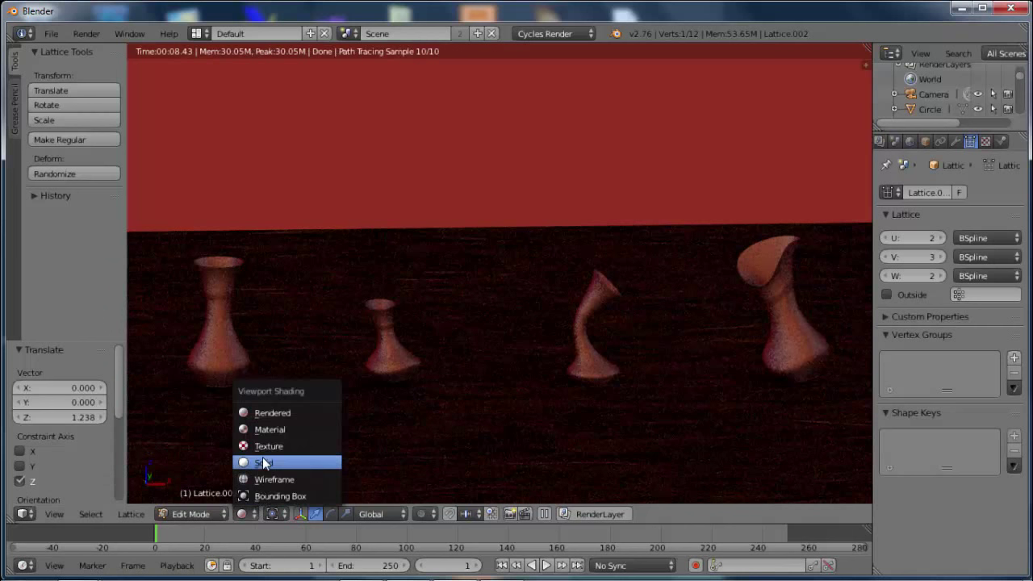
click(262, 458)
middle_drag(467, 357, 469, 361)
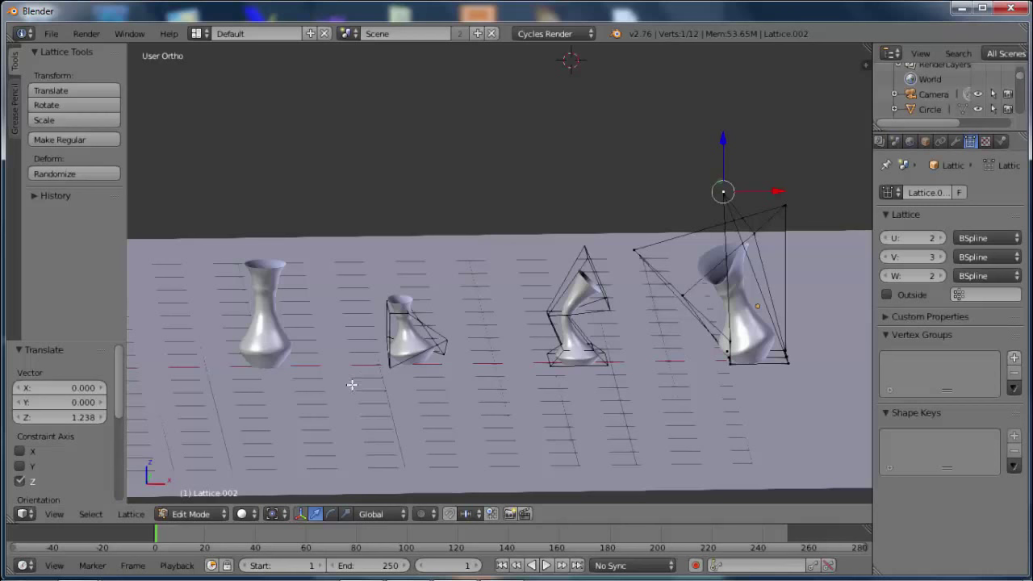
- Place the 3D cursor on the floor, switch to Front view, and return to Object Mode
click(356, 404)
key(KP_1)
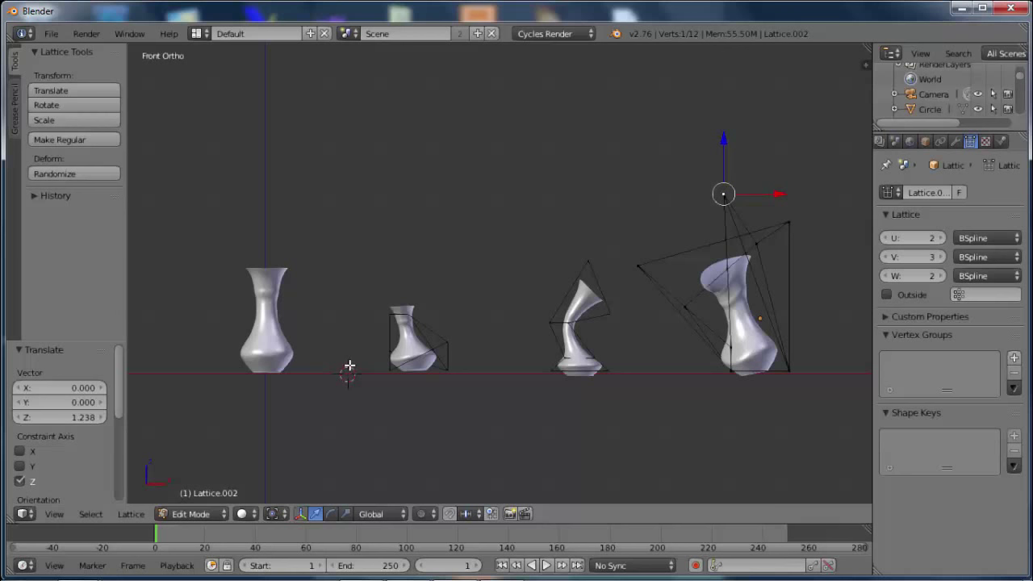
key(Tab)
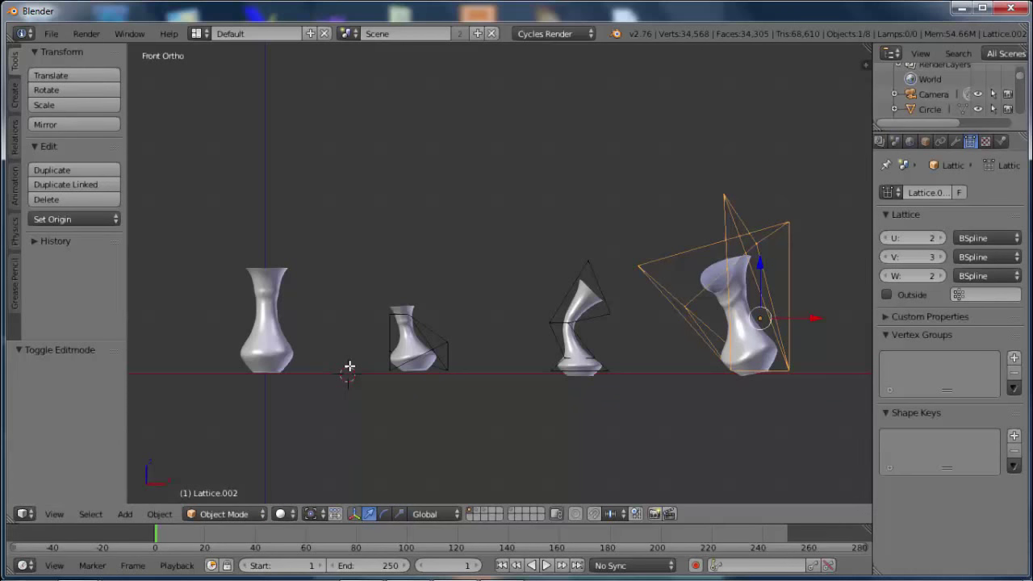
- Add a UV sphere, scale it to 0.713, and raise it 0.602 along Z
key(shift+a)
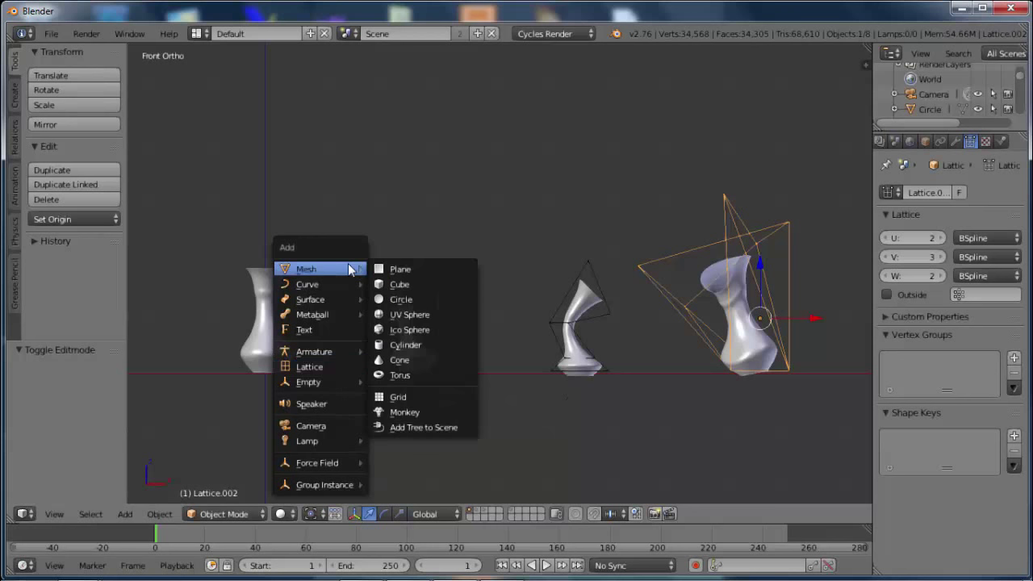
click(415, 313)
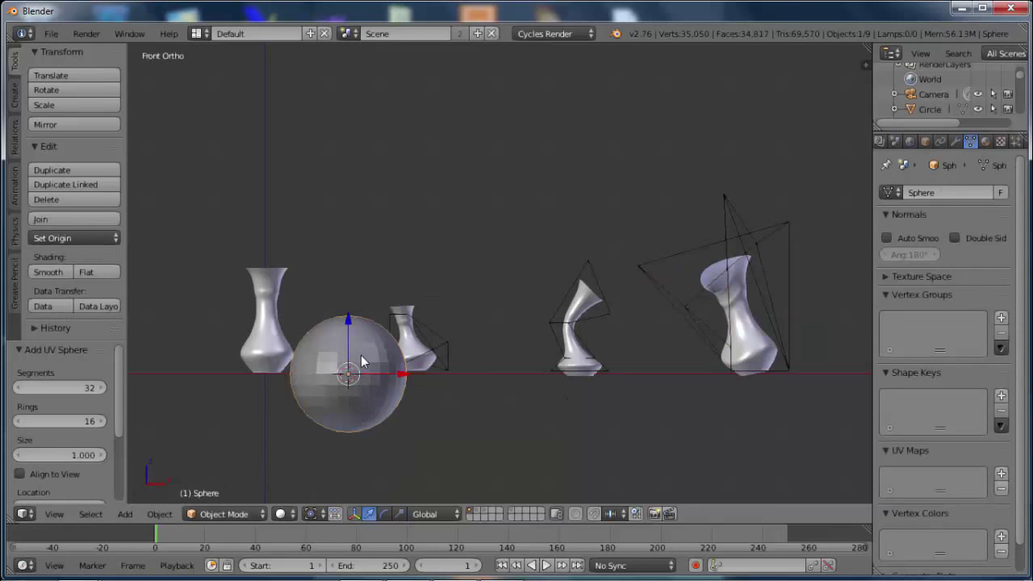
middle_drag(362, 362, 446, 475)
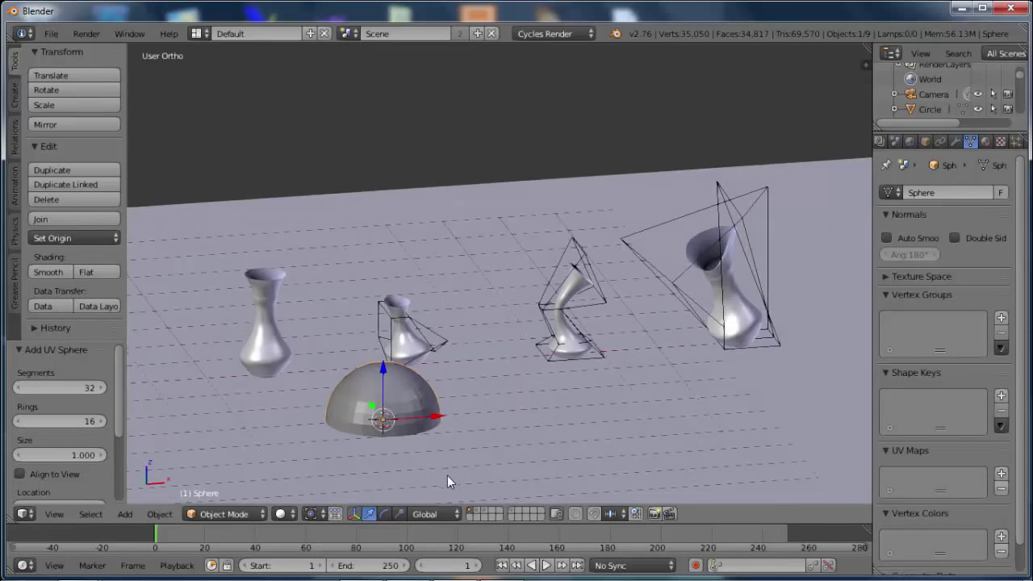
key(s)
click(434, 455)
key(g)
key(z)
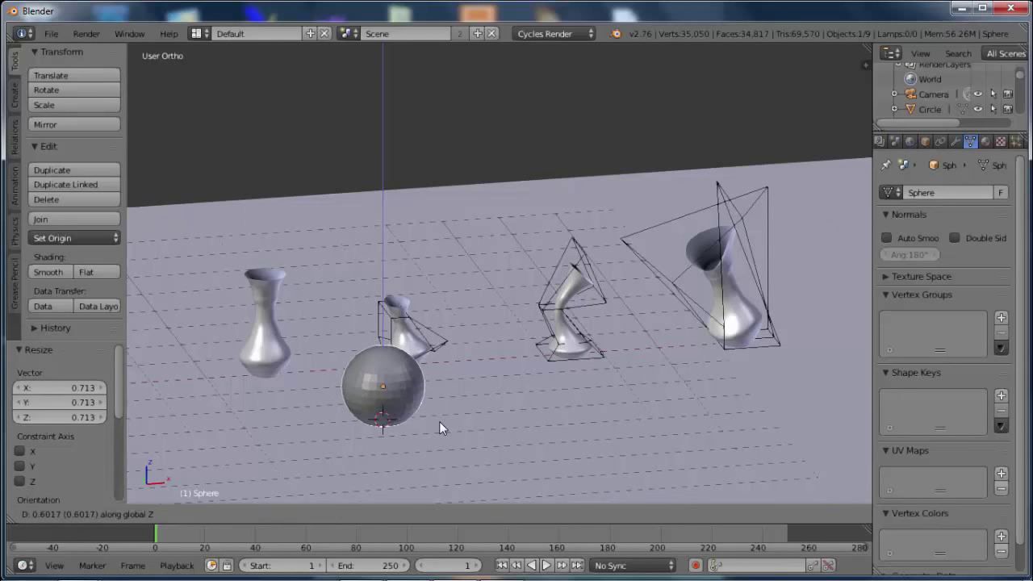
click(439, 421)
- Centre the view on the sphere and give it smooth shading
scroll(405, 456, up, 2)
shift+middle_drag(405, 457, 459, 314)
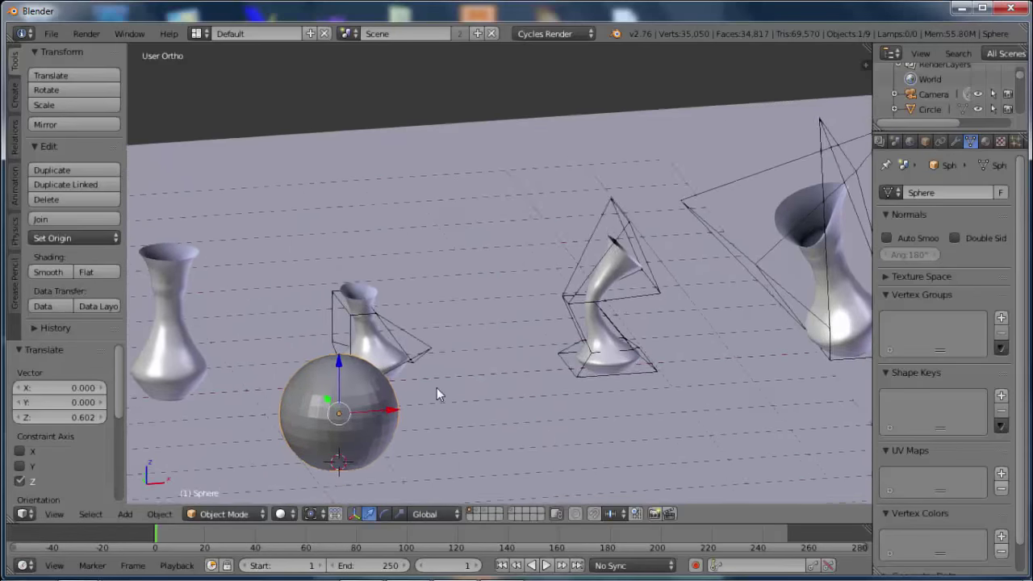
key(Tab)
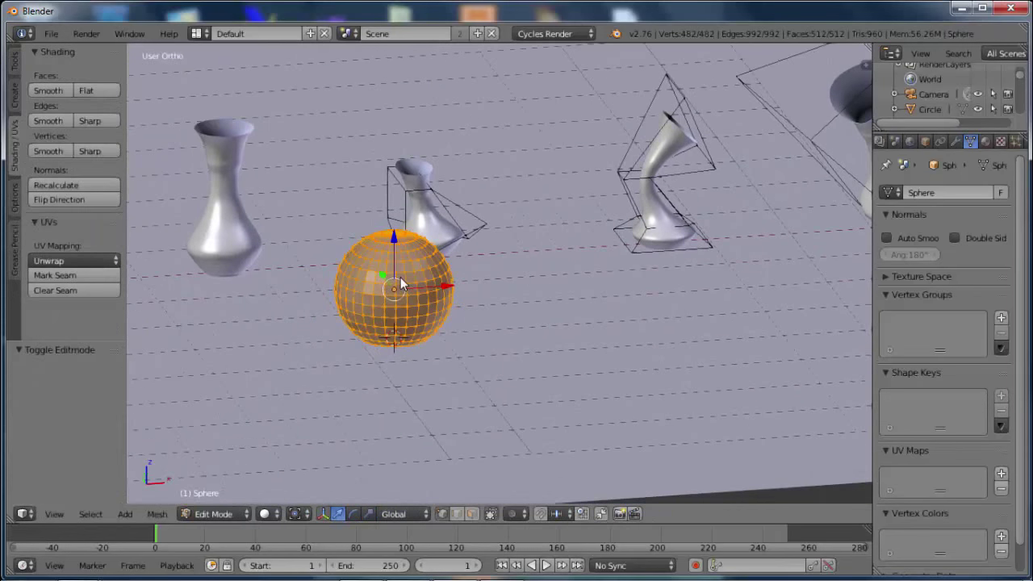
click(59, 89)
key(Tab)
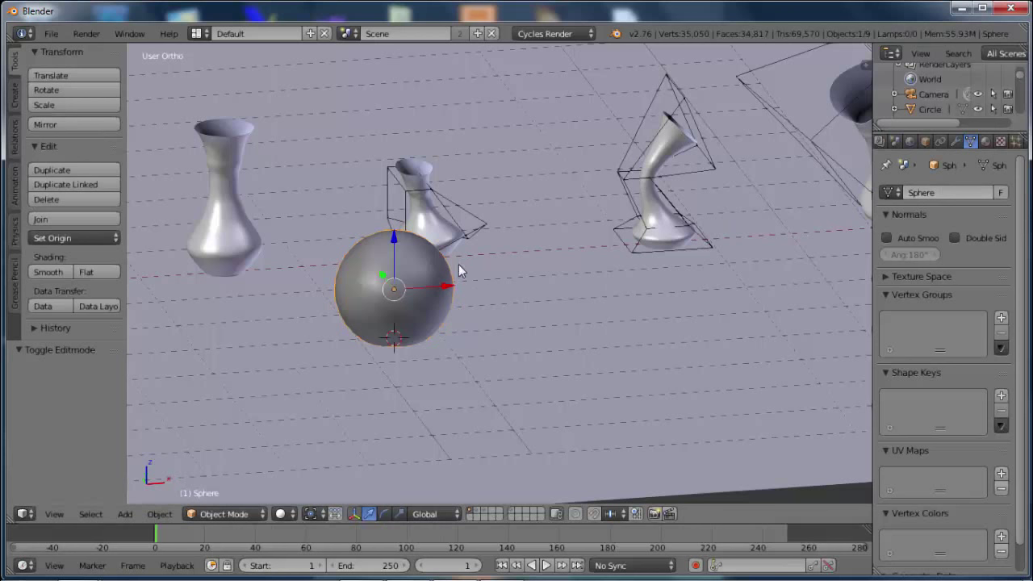
- Add a lattice around the sphere, raising it along Z and scaling it to 1.346
key(shift+a)
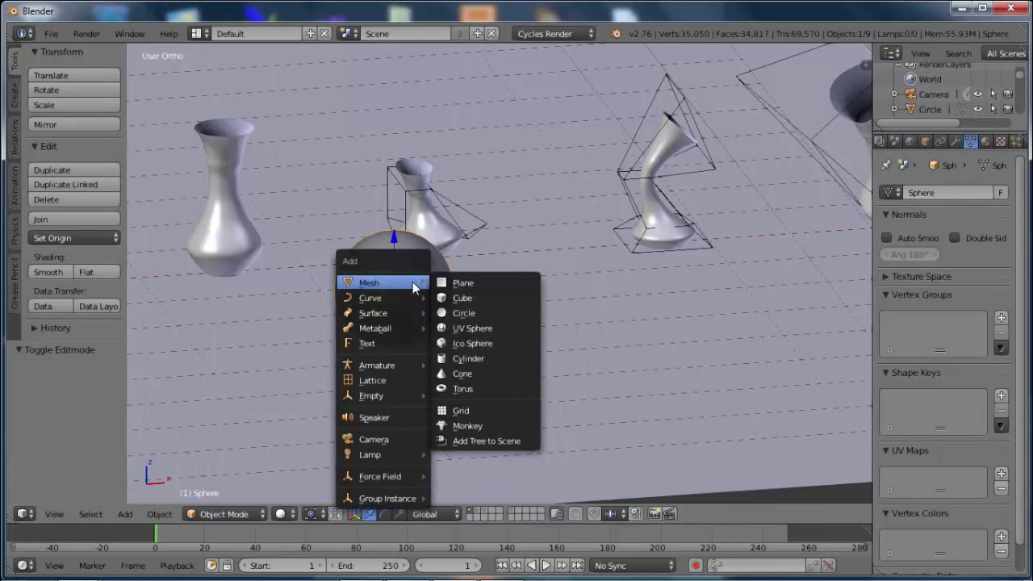
click(392, 379)
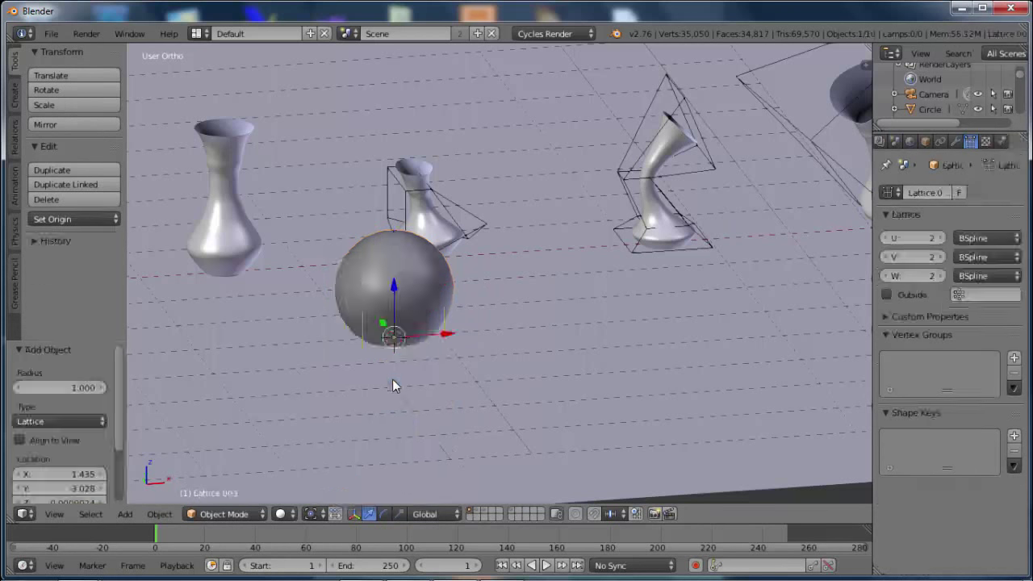
key(g)
key(z)
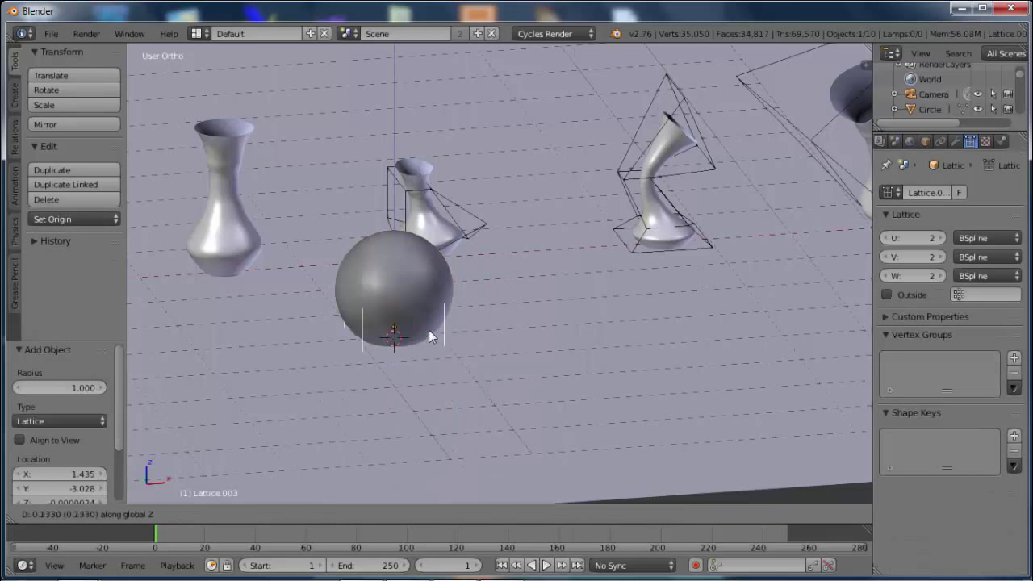
click(426, 297)
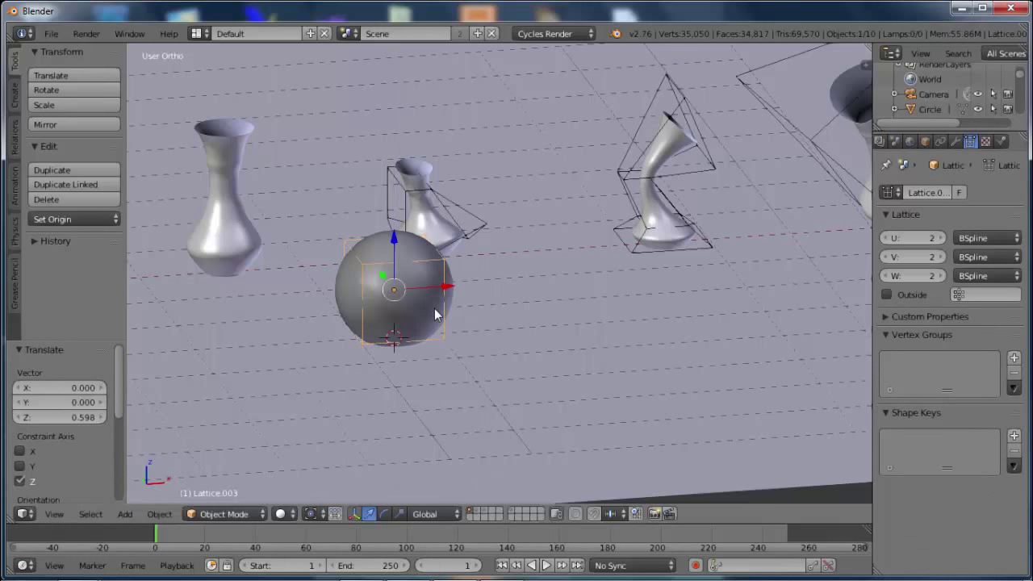
key(s)
click(449, 313)
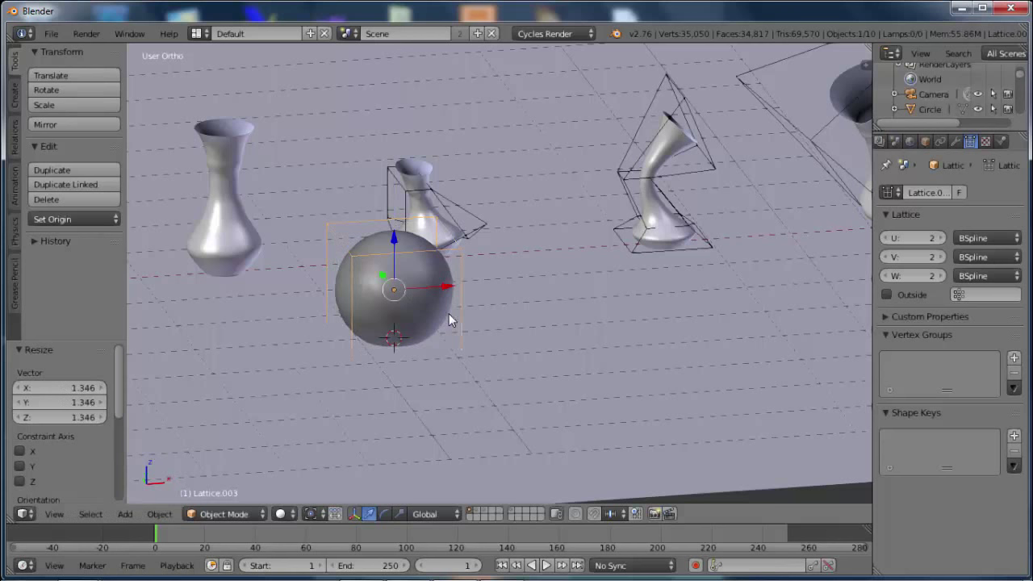
- Add a Lattice modifier to the new lattice, then remove it again
click(953, 144)
click(924, 194)
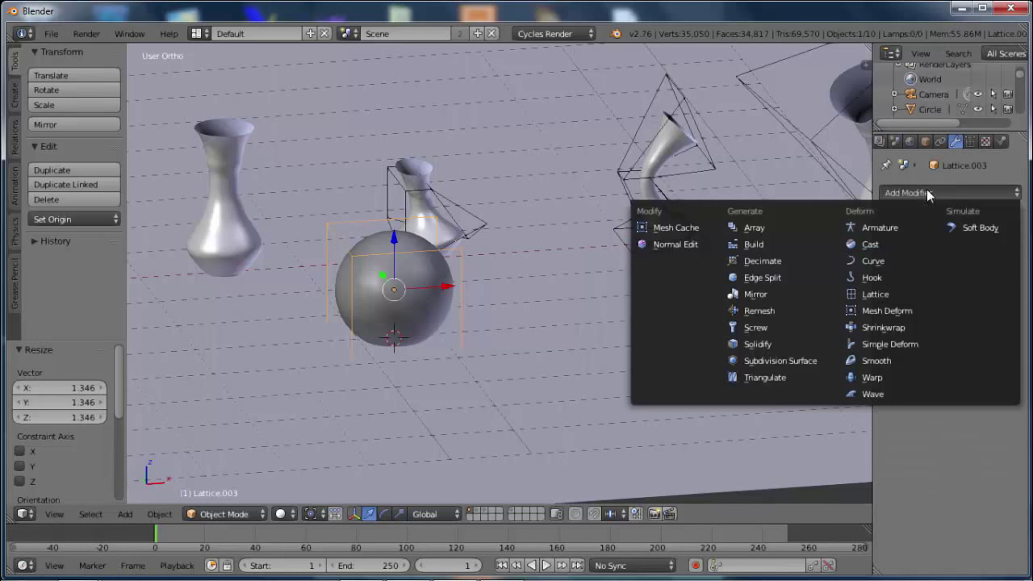
click(877, 295)
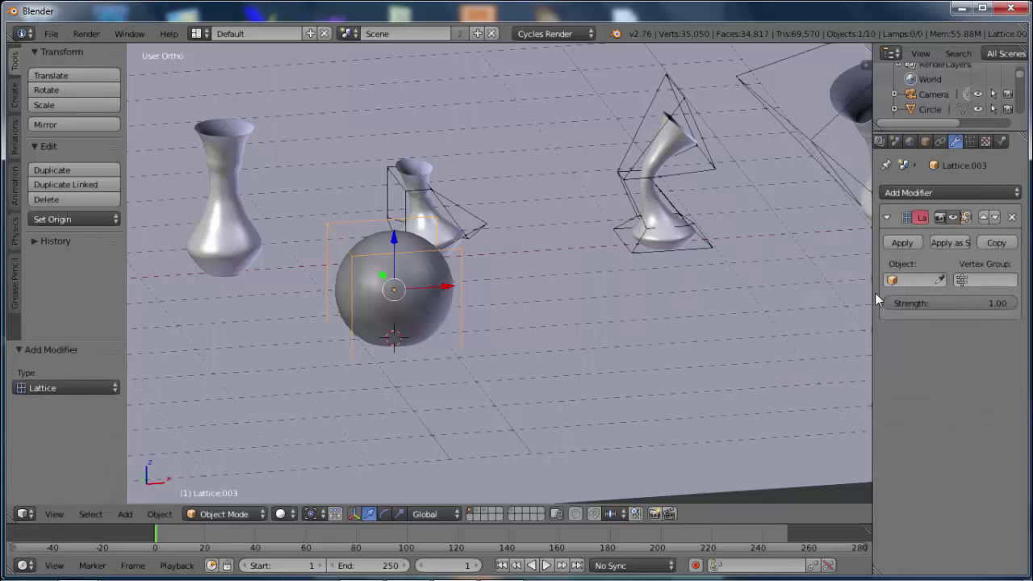
click(940, 280)
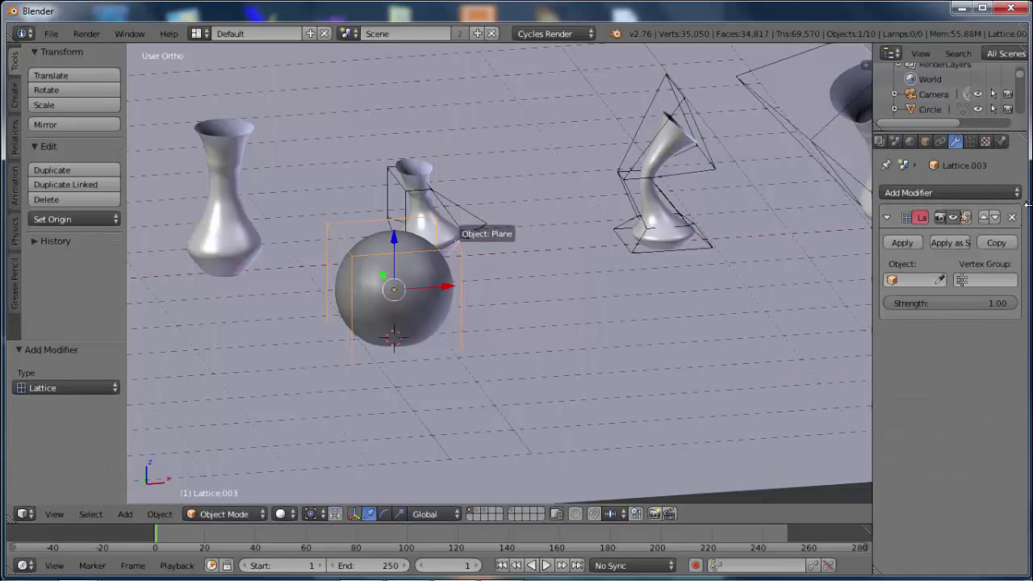
click(1011, 219)
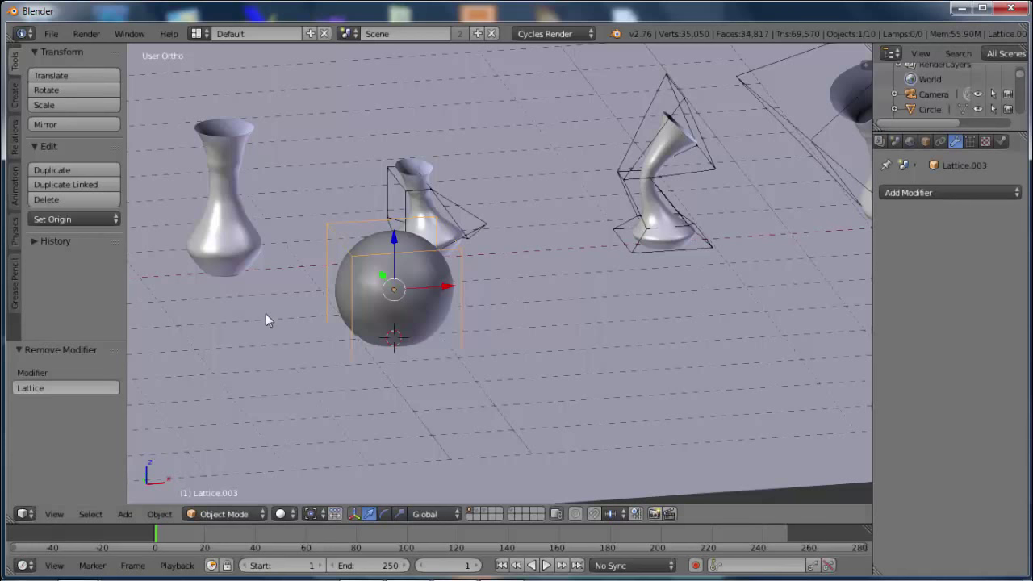
- Give the sphere a Lattice modifier driven by Lattice.003, then select that lattice
right_click(418, 279)
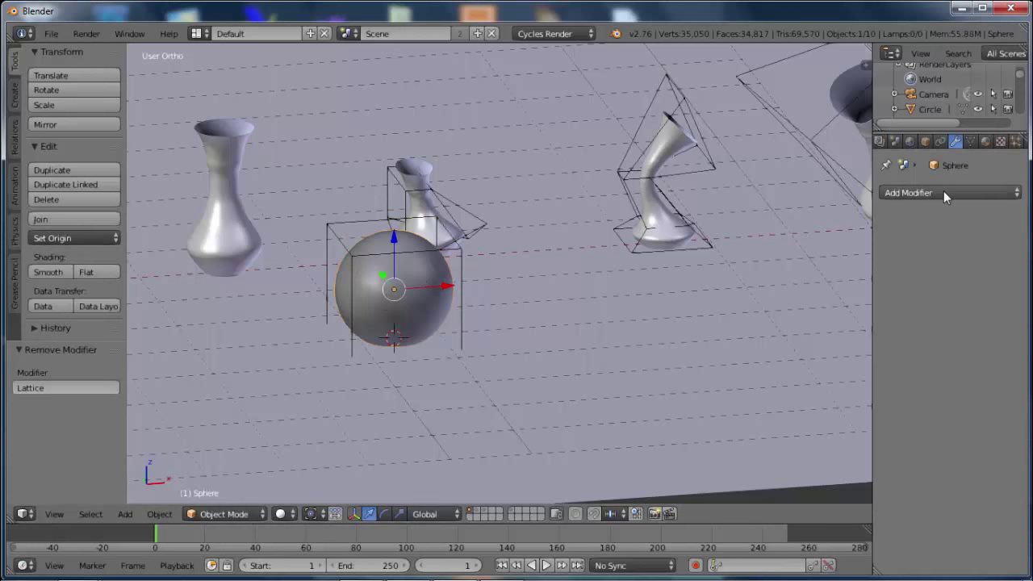
click(943, 191)
click(839, 361)
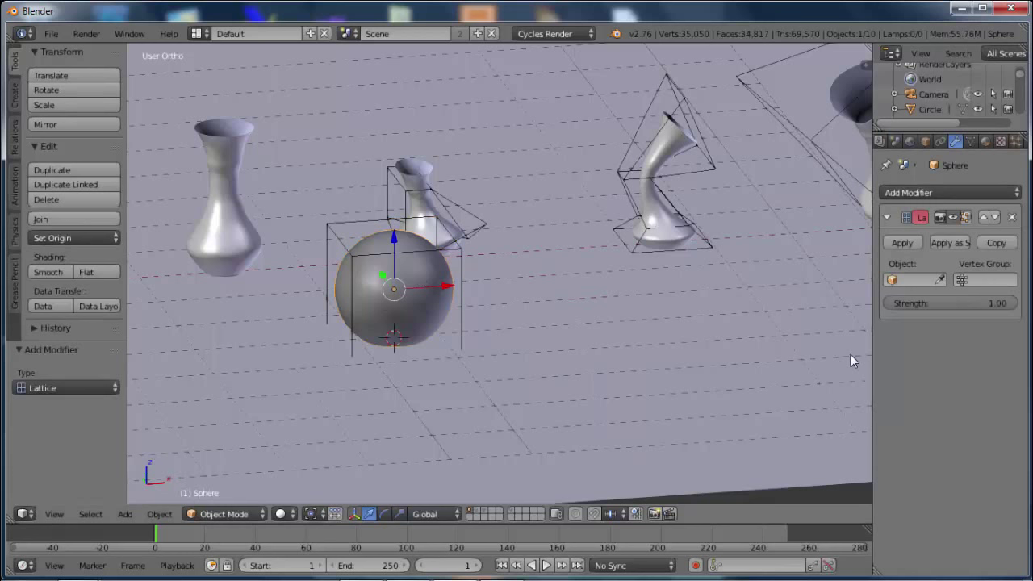
click(939, 280)
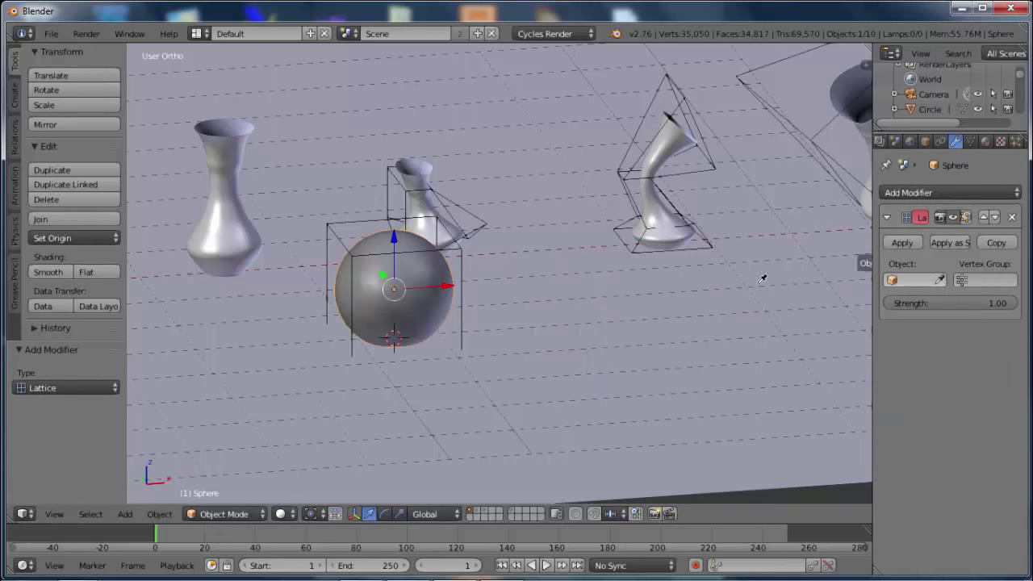
click(464, 233)
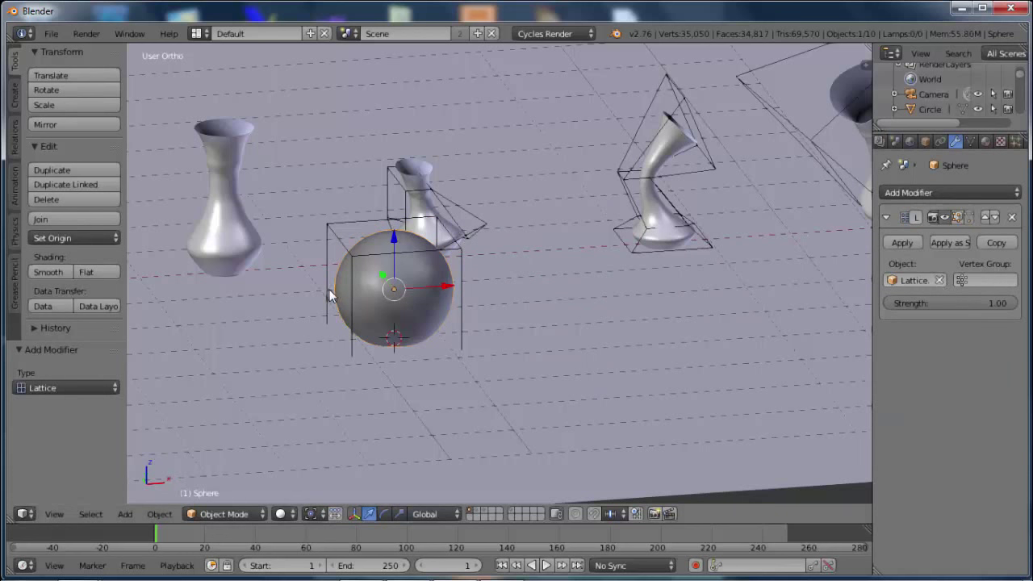
right_click(462, 251)
- In Edit Mode, lower Lattice.003's top points 0.427 along Z to flatten the sphere
key(Tab)
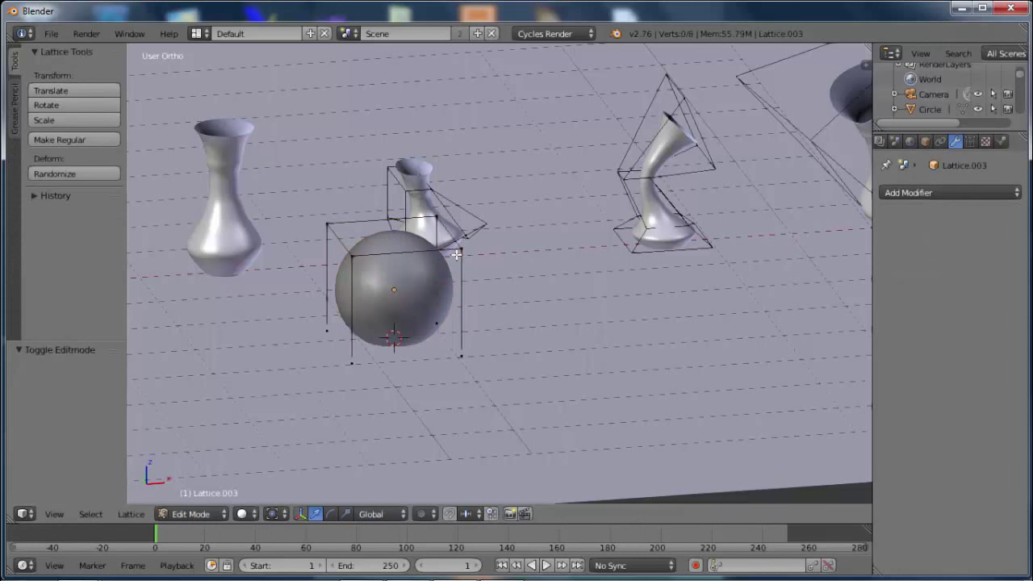
right_click(457, 255)
shift+right_click(434, 216)
shift+right_click(328, 225)
key(g)
key(z)
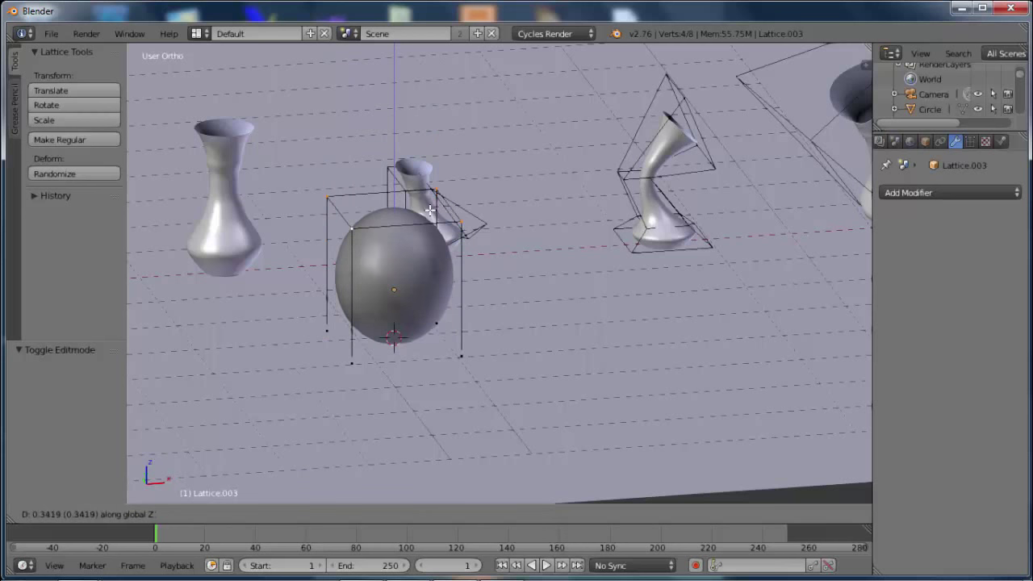
click(479, 284)
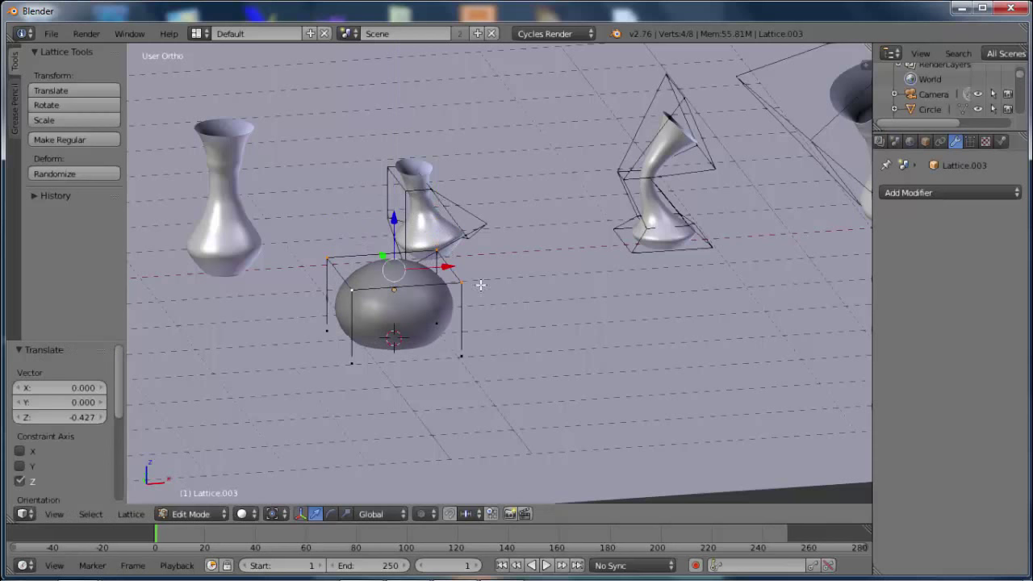
- Switch to front view, leave lattice Edit Mode, and select the squashed sphere
key(KP_1)
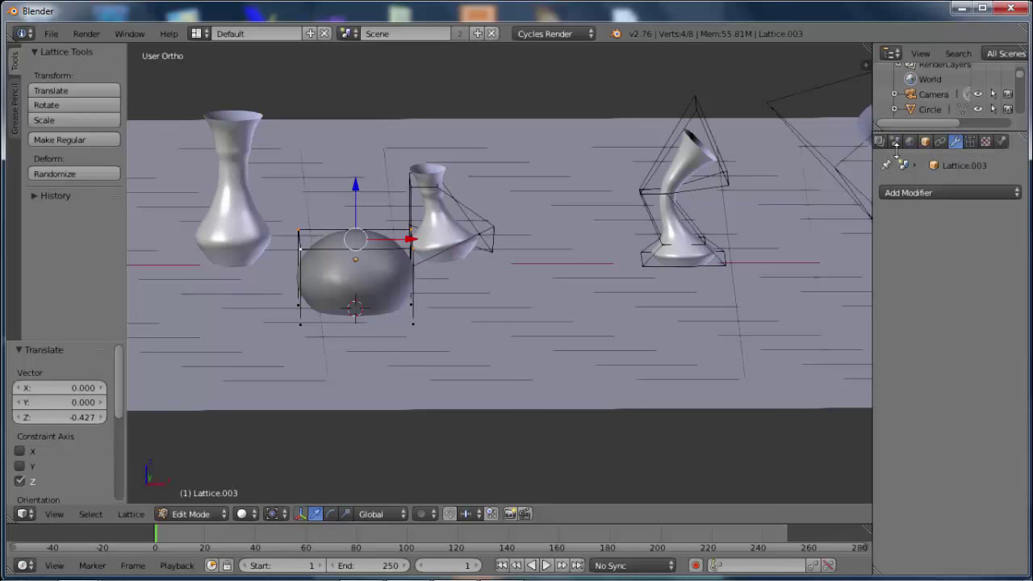
right_click(389, 266)
key(Tab)
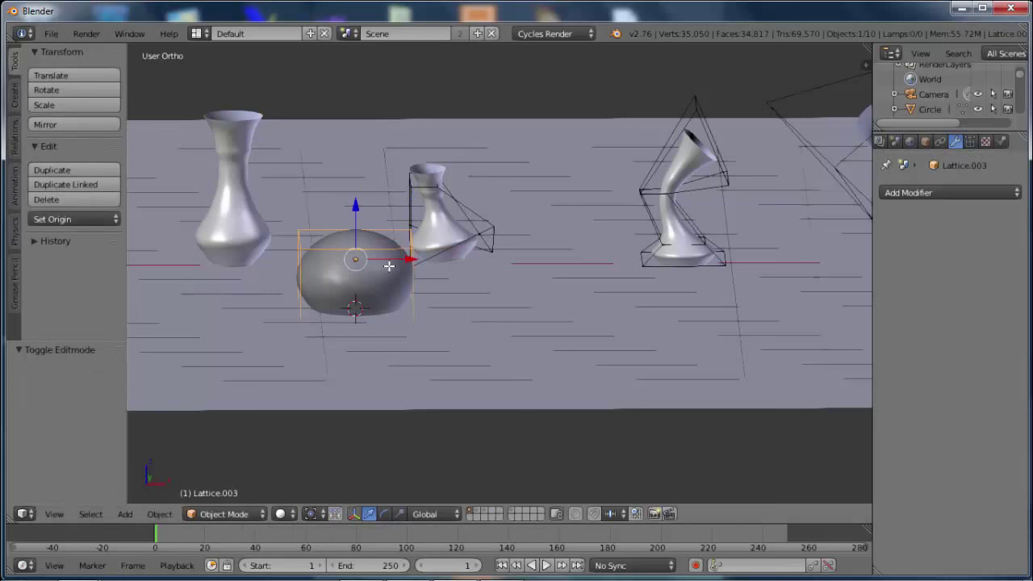
right_click(394, 272)
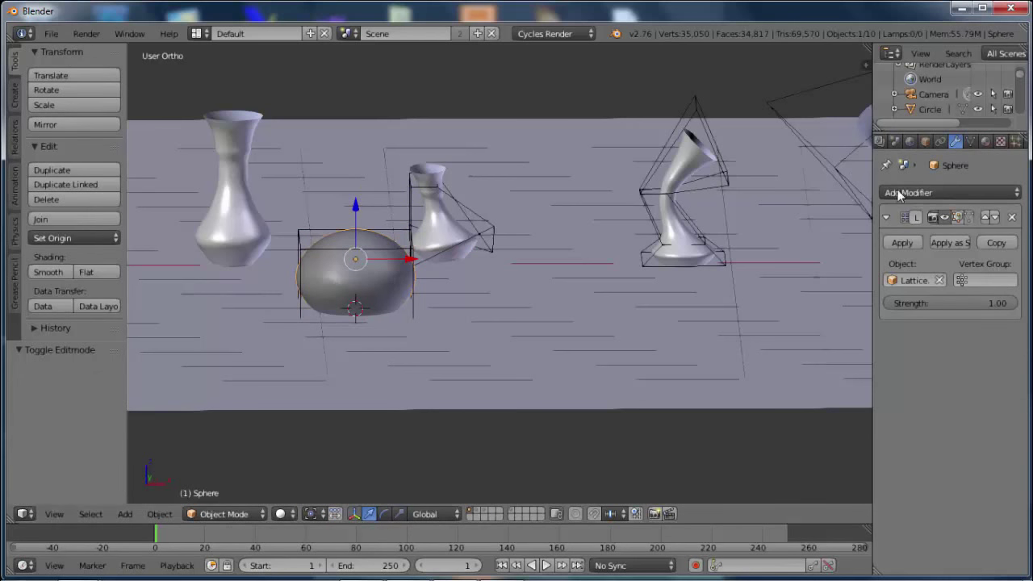
- Assign the existing Material.006 to the squashed sphere
click(985, 141)
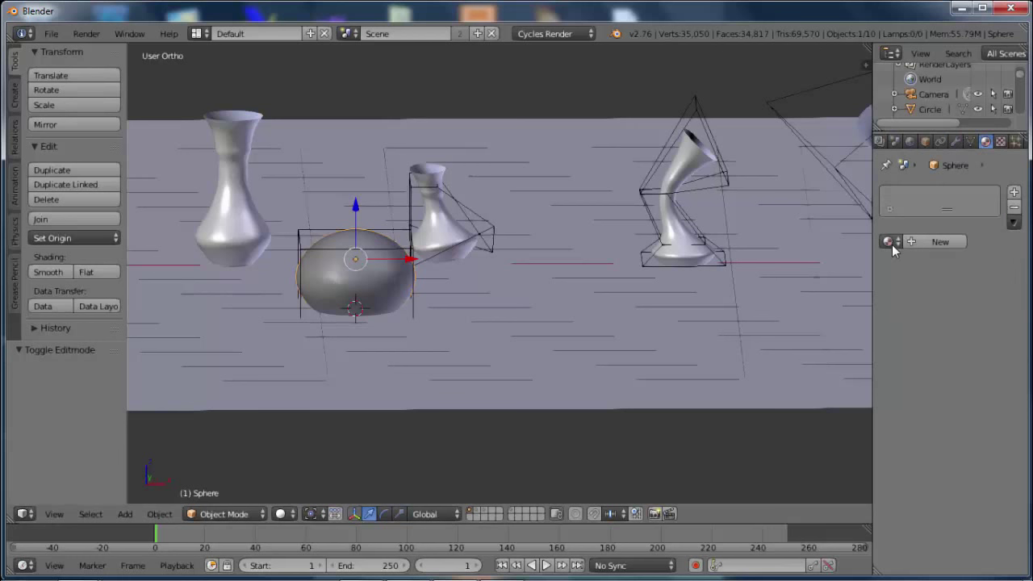
click(888, 242)
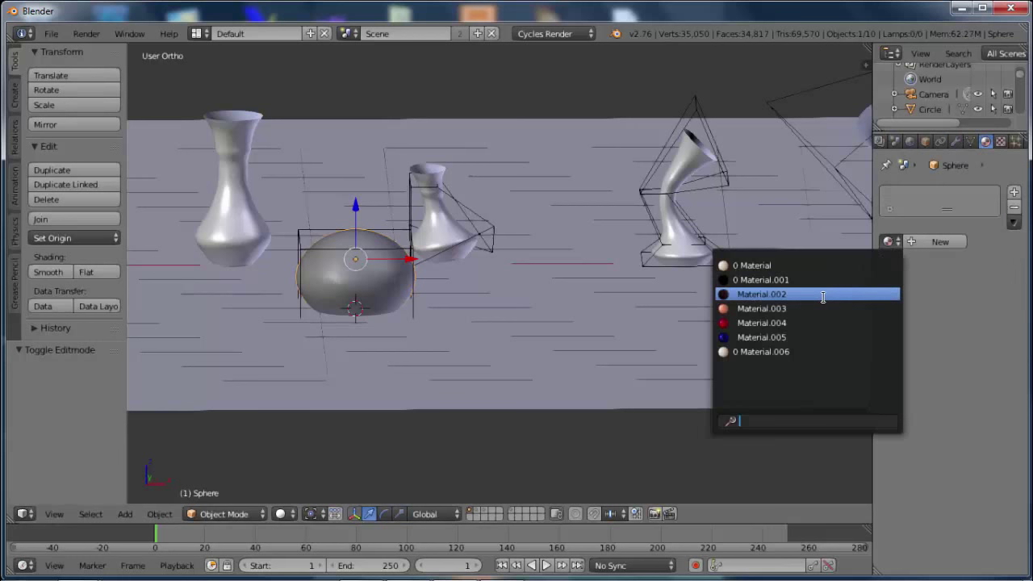
click(777, 351)
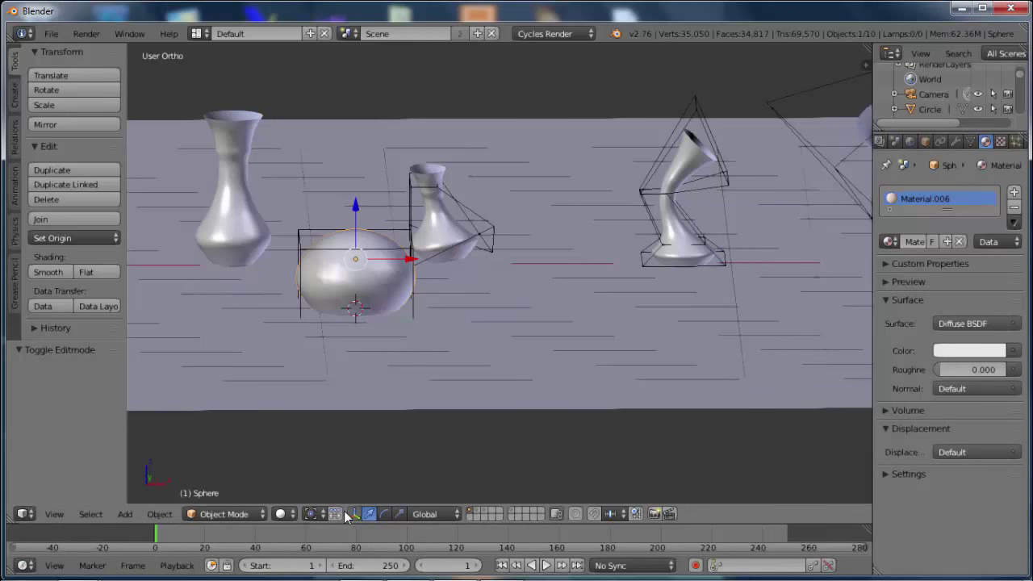
- Switch viewport shading to Rendered and look through the camera view
click(286, 515)
click(308, 412)
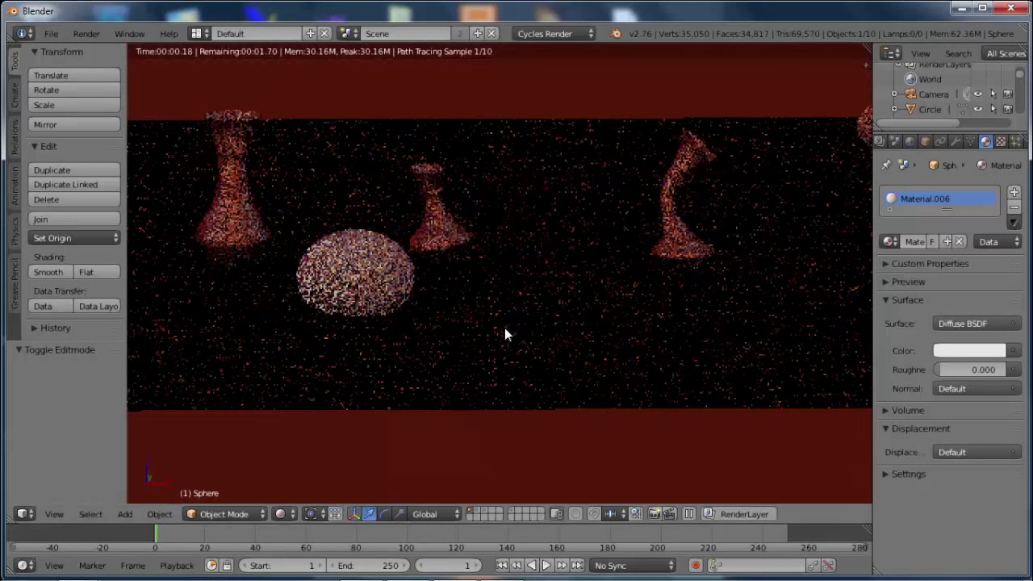
middle_drag(536, 320, 588, 305)
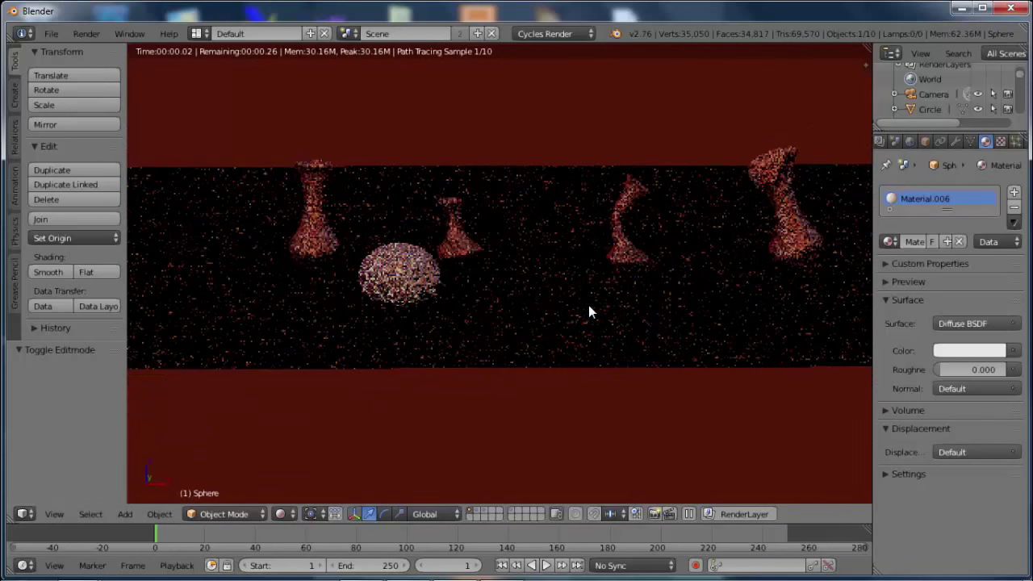
key(KP_0)
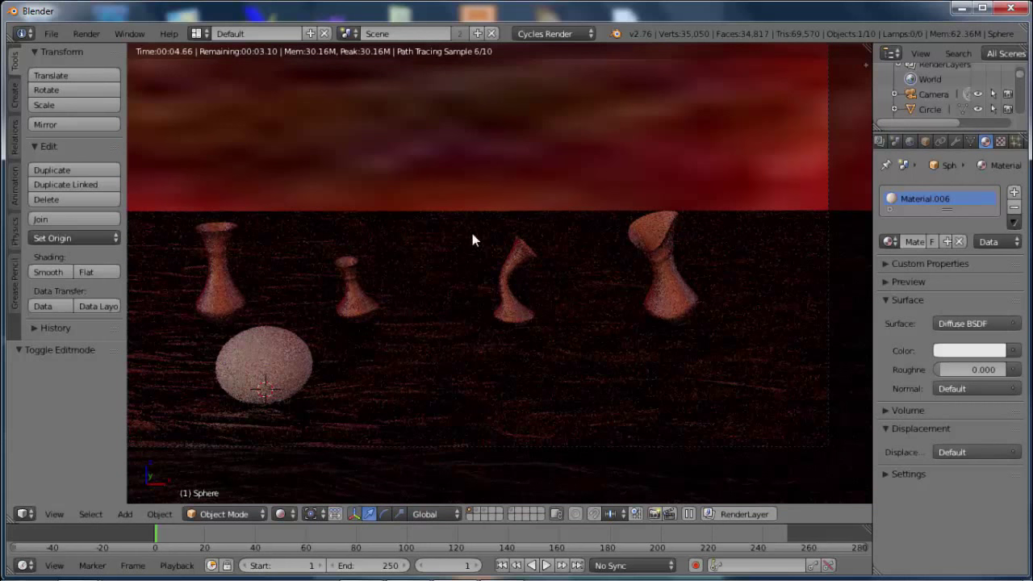
- Show the monkey-and-rings layer and switch the viewport to Solid shading
click(477, 511)
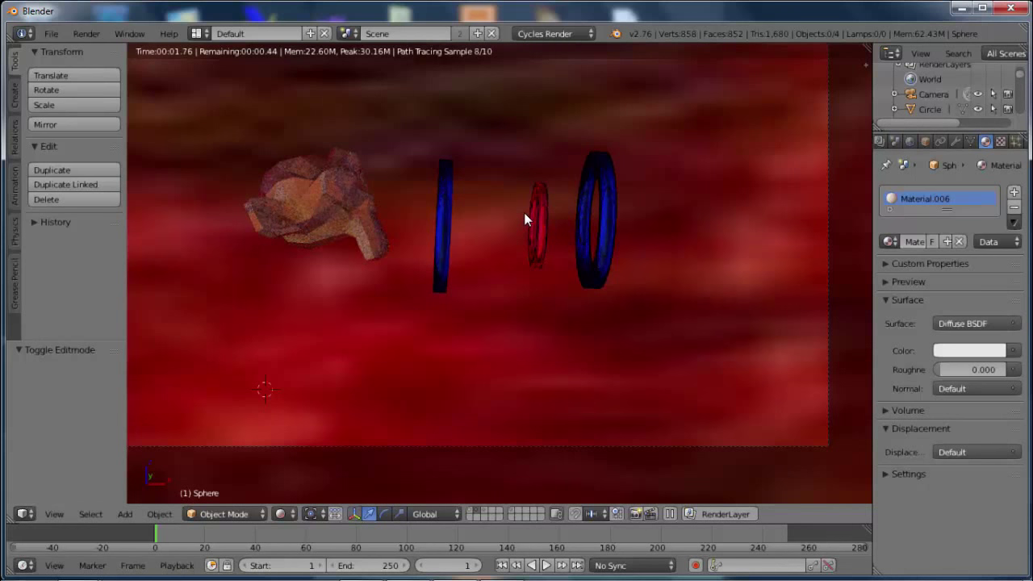
click(287, 515)
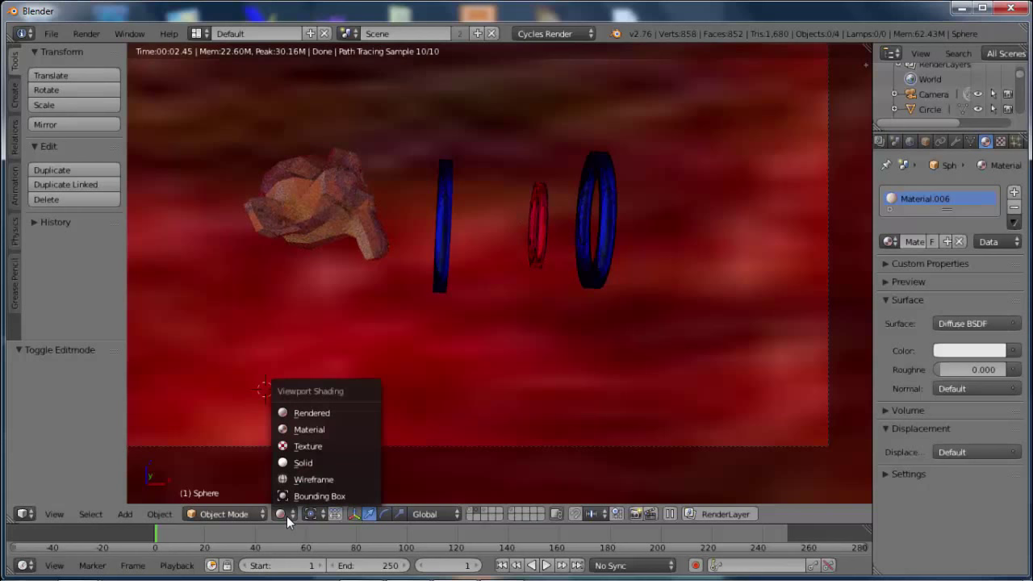
click(299, 463)
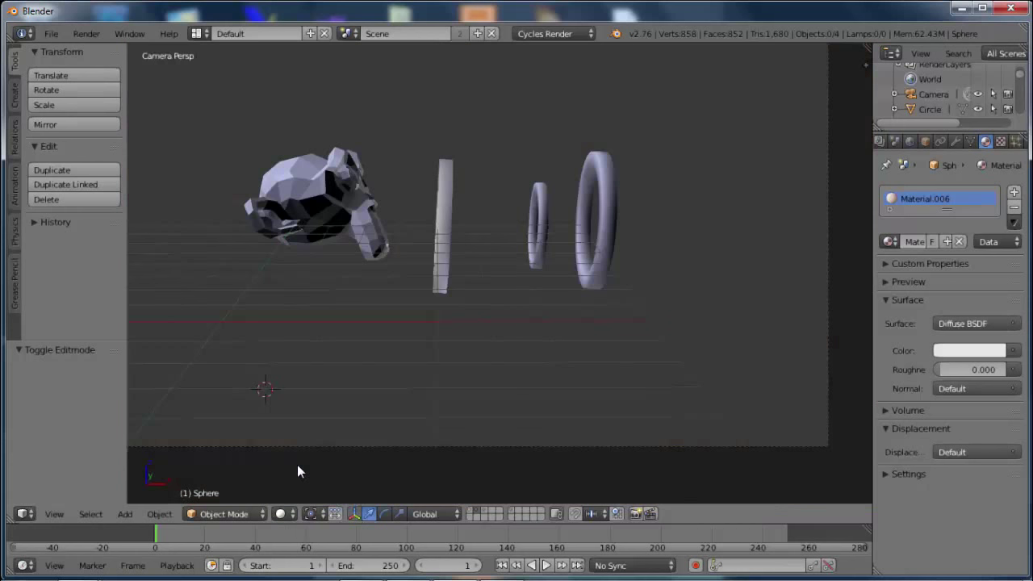
- Select all of the monkey's vertices in Edit Mode and make its faces Smooth shaded
right_click(342, 215)
key(Tab)
key(a)
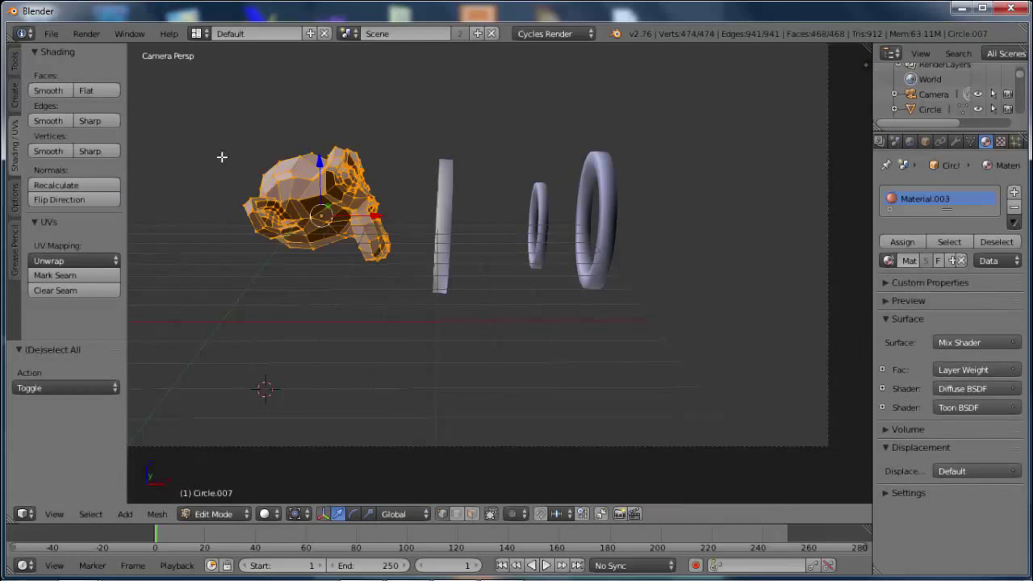
click(48, 91)
key(Tab)
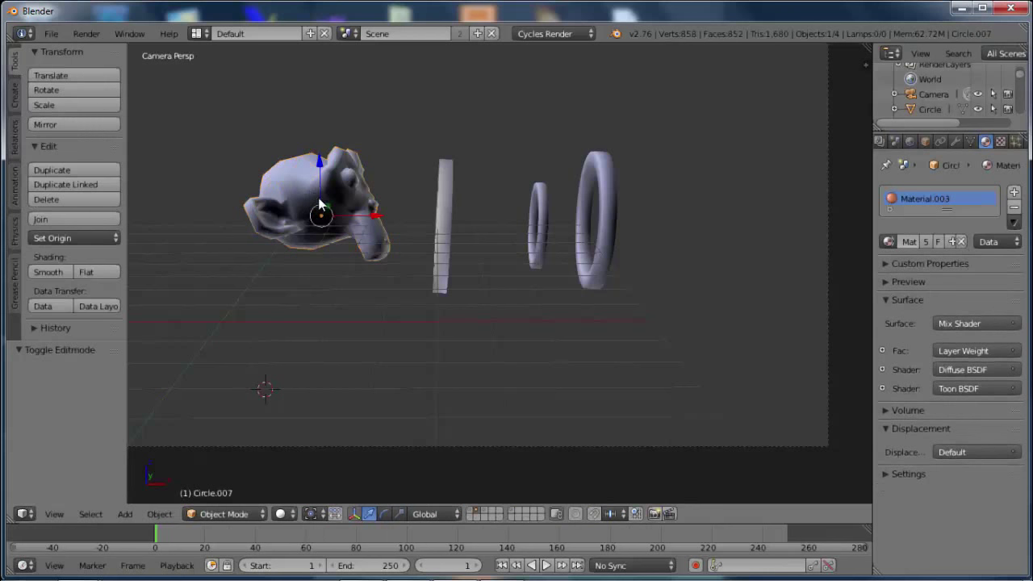
key(Tab)
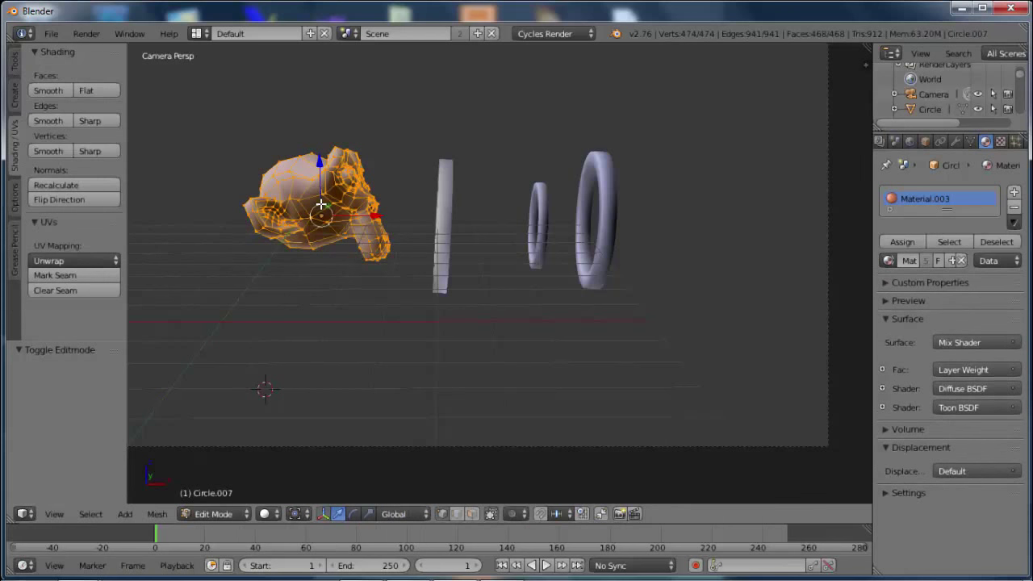
key(Tab)
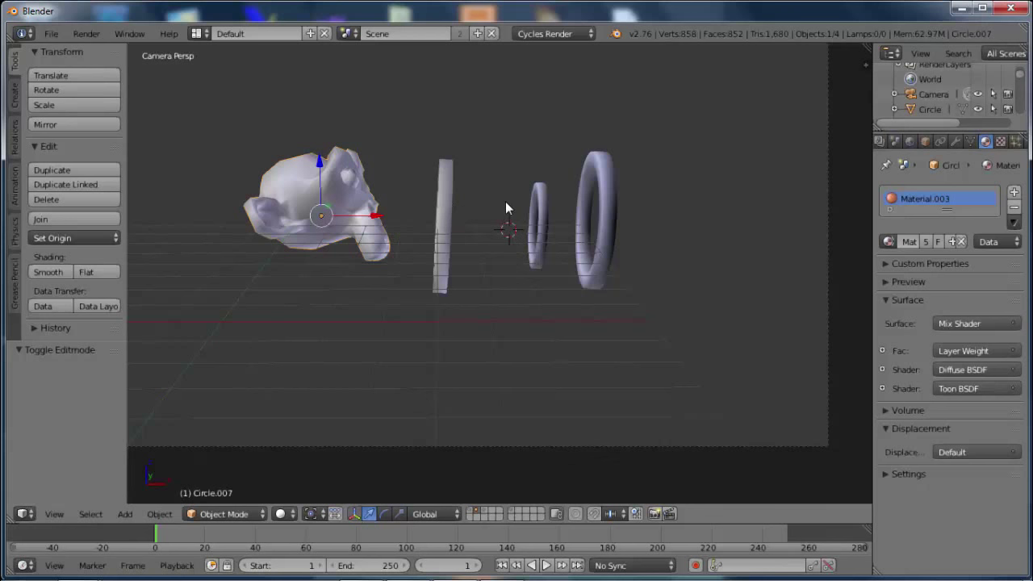
- Add a new lattice, stretch it along X, then enlarge its height and depth
key(shift+a)
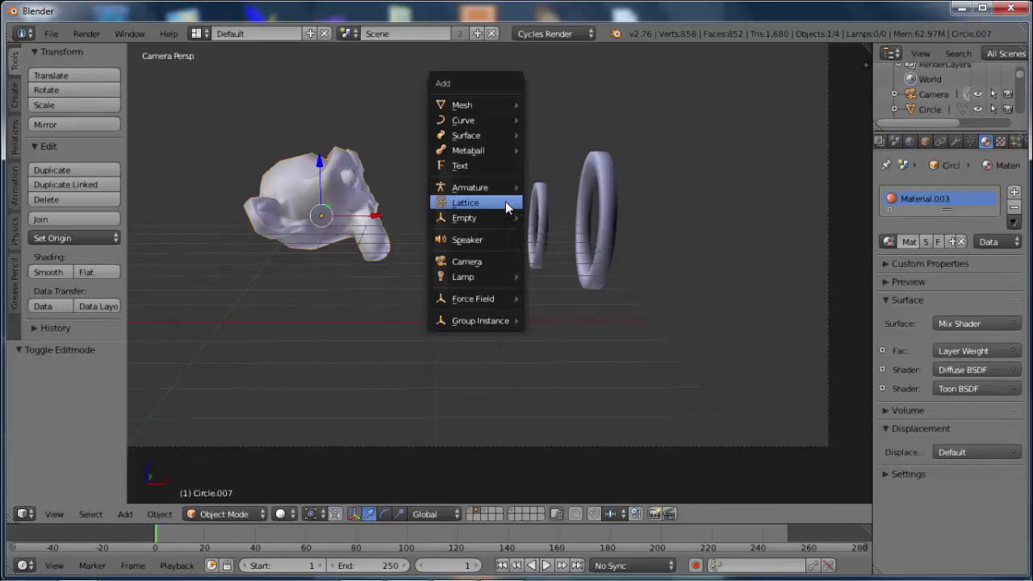
click(507, 206)
key(s)
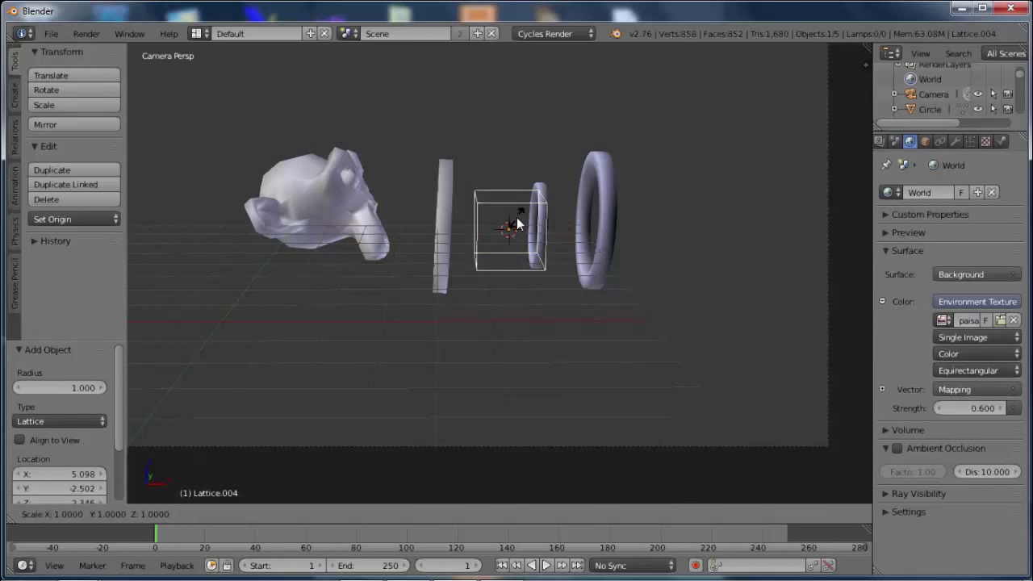
key(x)
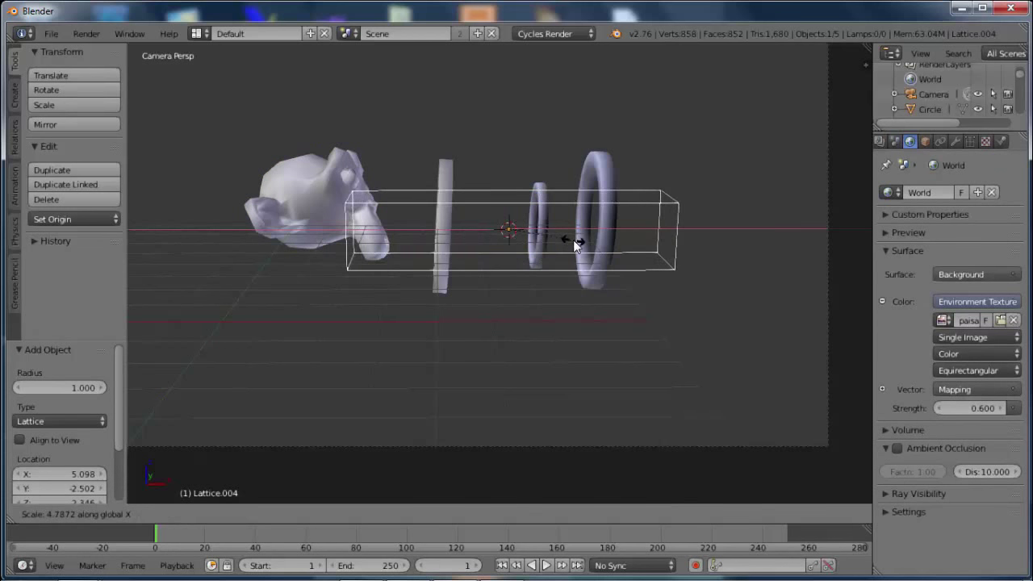
click(573, 239)
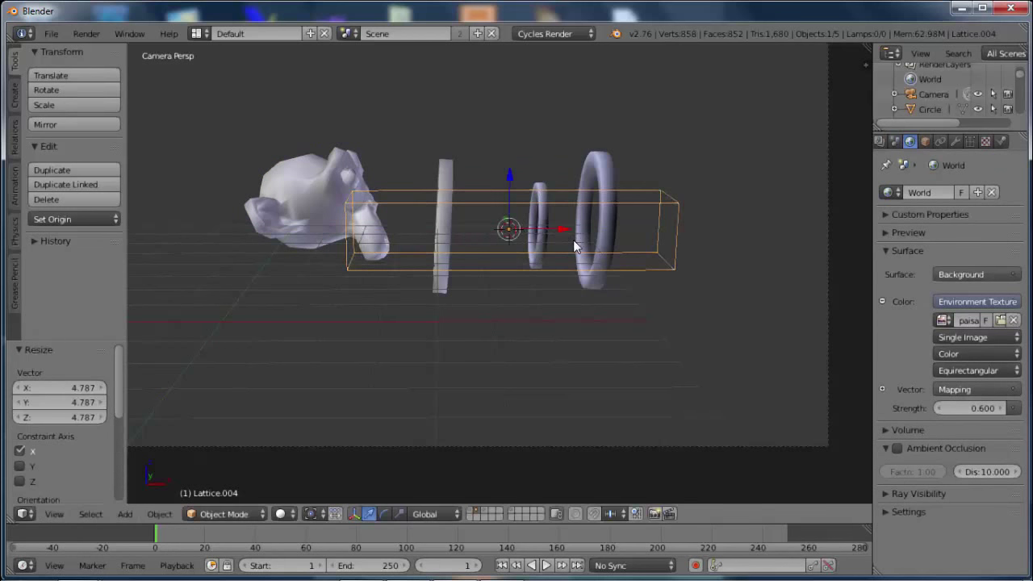
key(s)
key(shift+x)
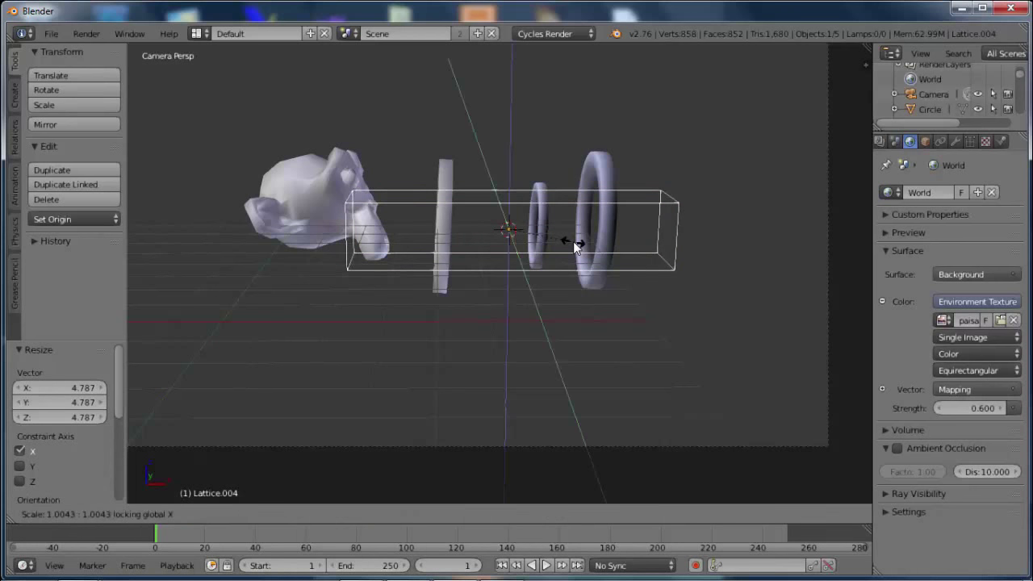
click(619, 311)
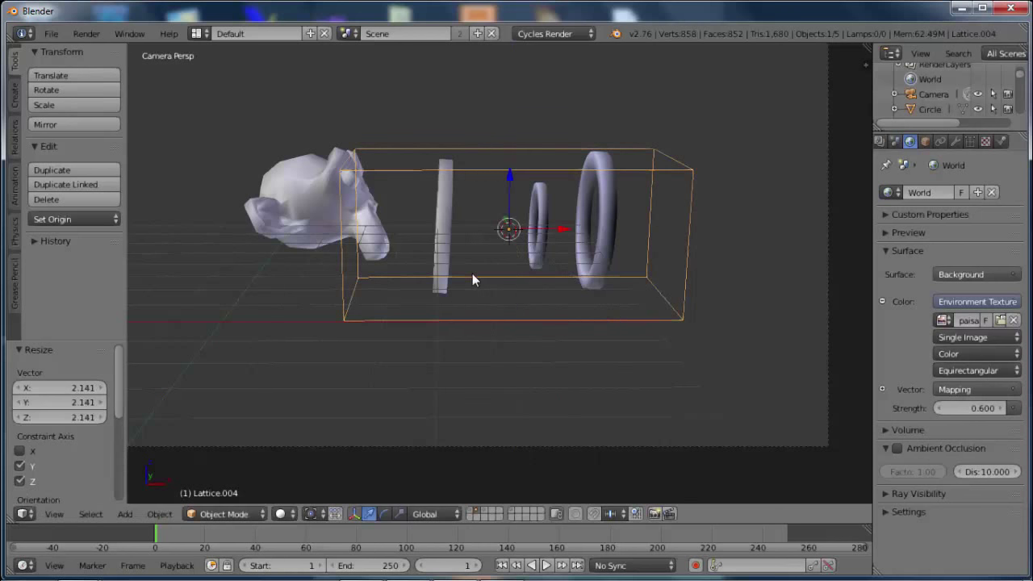
- In top view, move the lattice up to the monkey and rings
key(KP_7)
scroll(484, 276, down, 7)
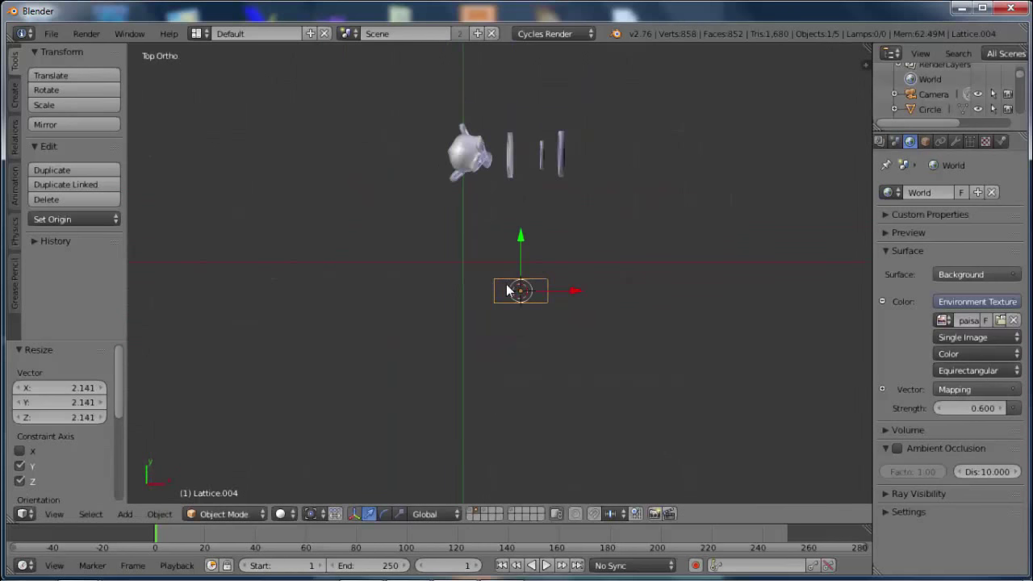
key(g)
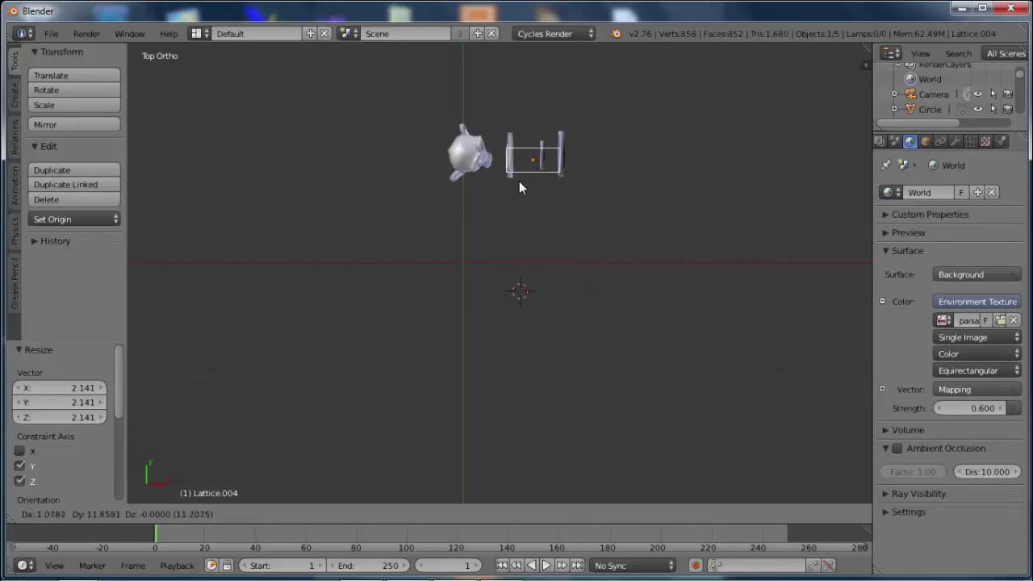
click(523, 177)
scroll(522, 177, up, 4)
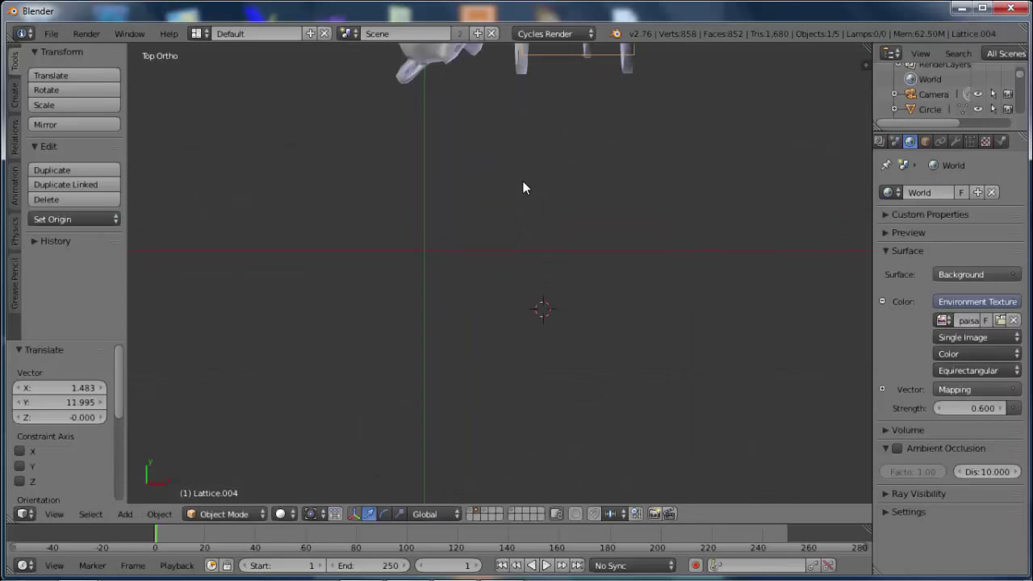
shift+middle_drag(525, 181, 499, 479)
scroll(507, 420, up, 3)
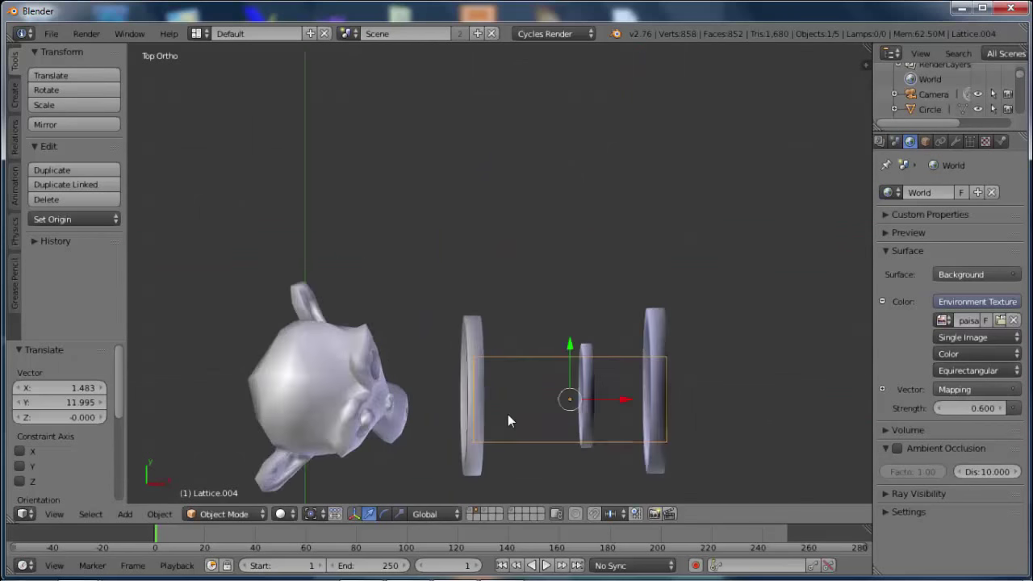
- Resize the lattice, then narrow it along X to 0.595
key(s)
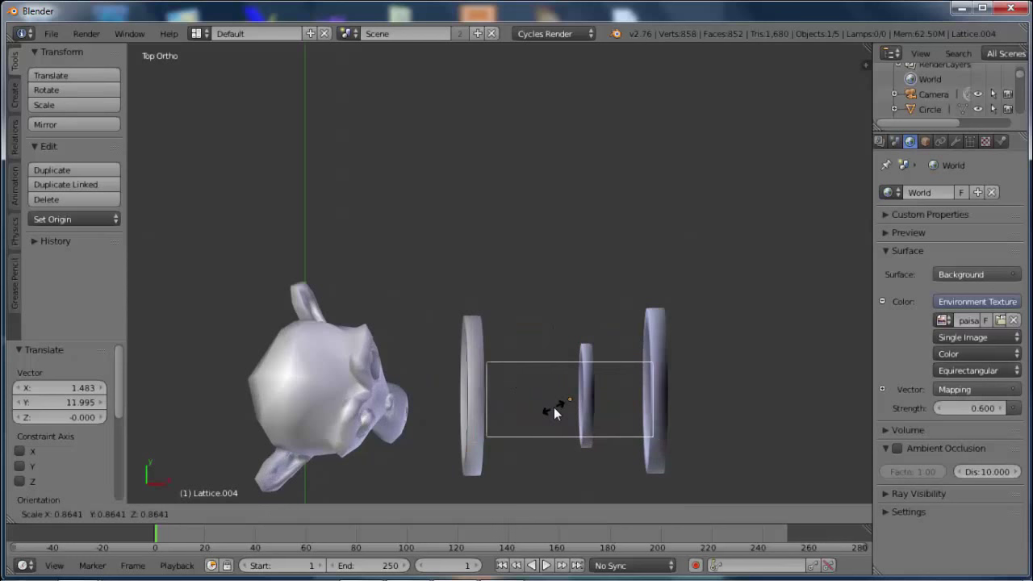
click(594, 438)
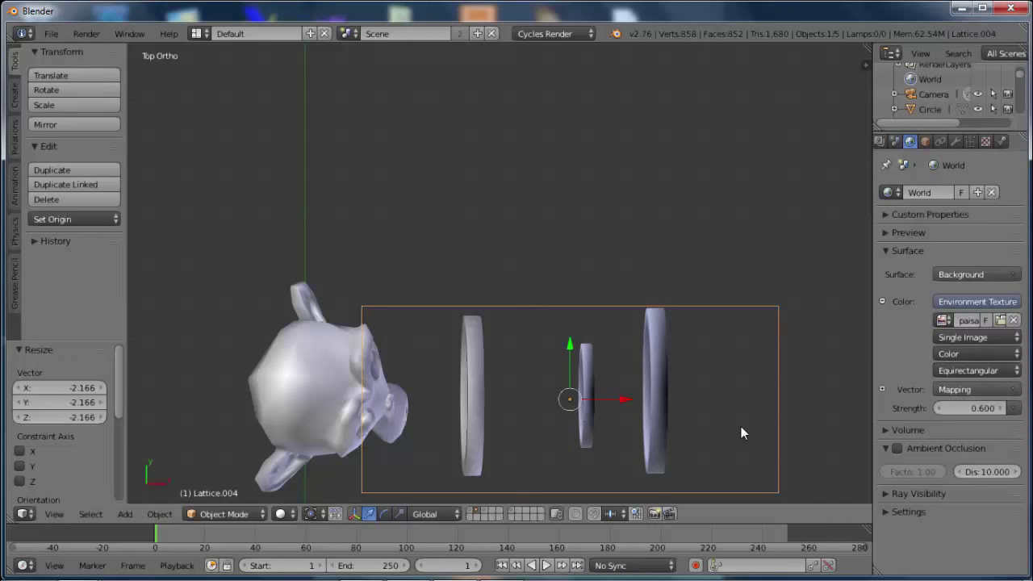
key(s)
key(x)
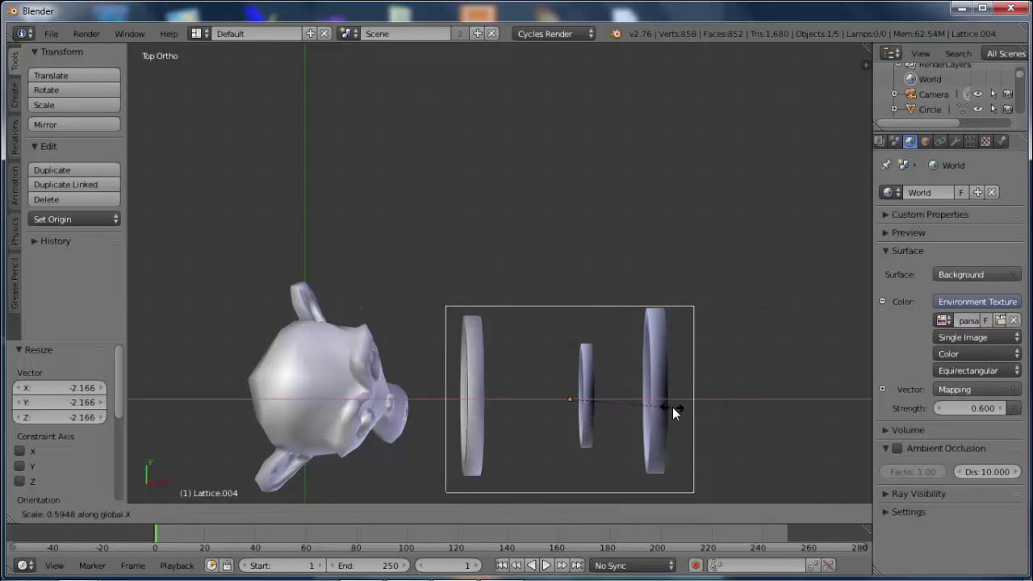
click(672, 406)
- In front view, move the lattice around the rings and tilt it 2.133°
middle_drag(582, 404, 597, 234)
key(KP_1)
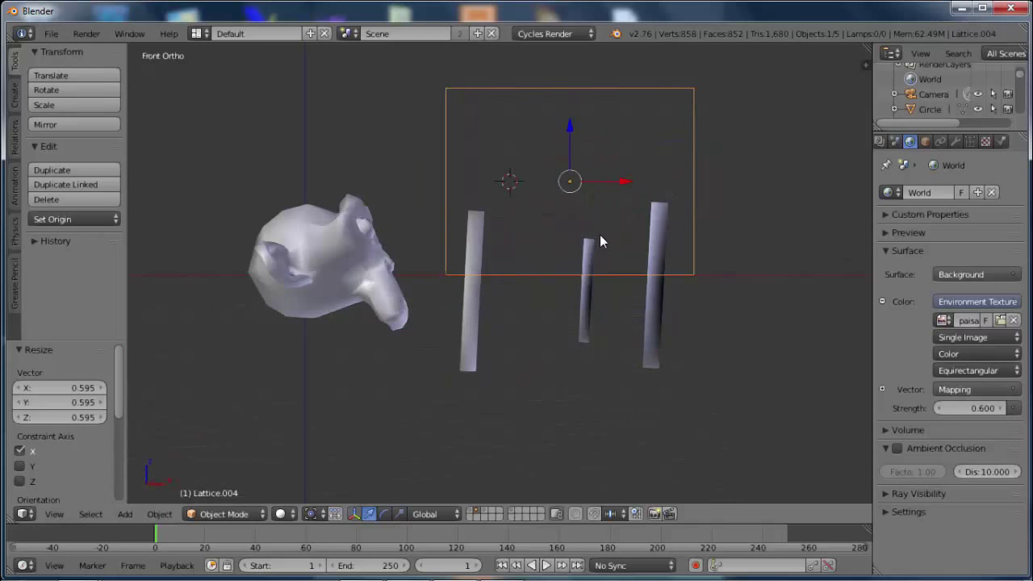
key(g)
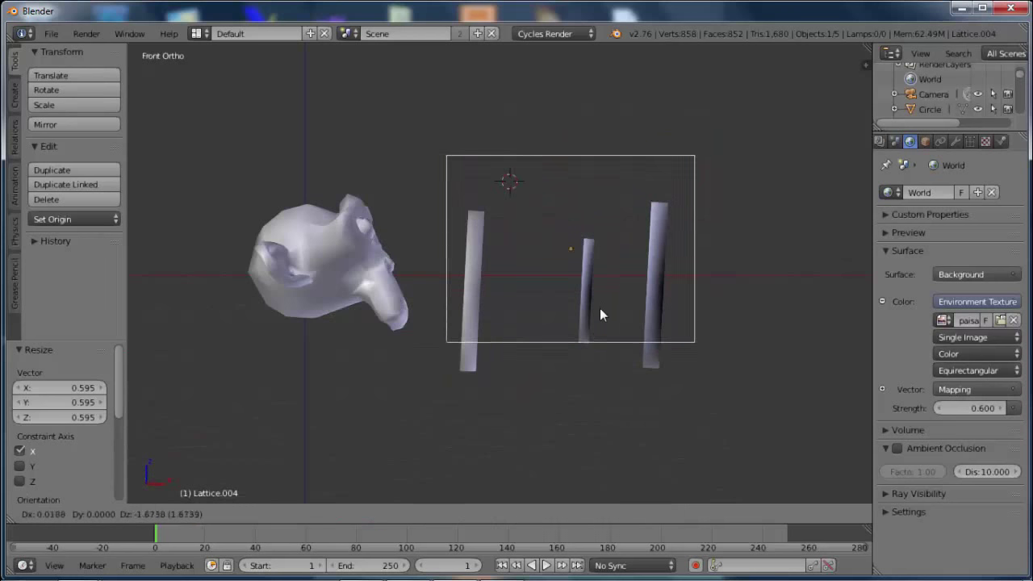
click(593, 342)
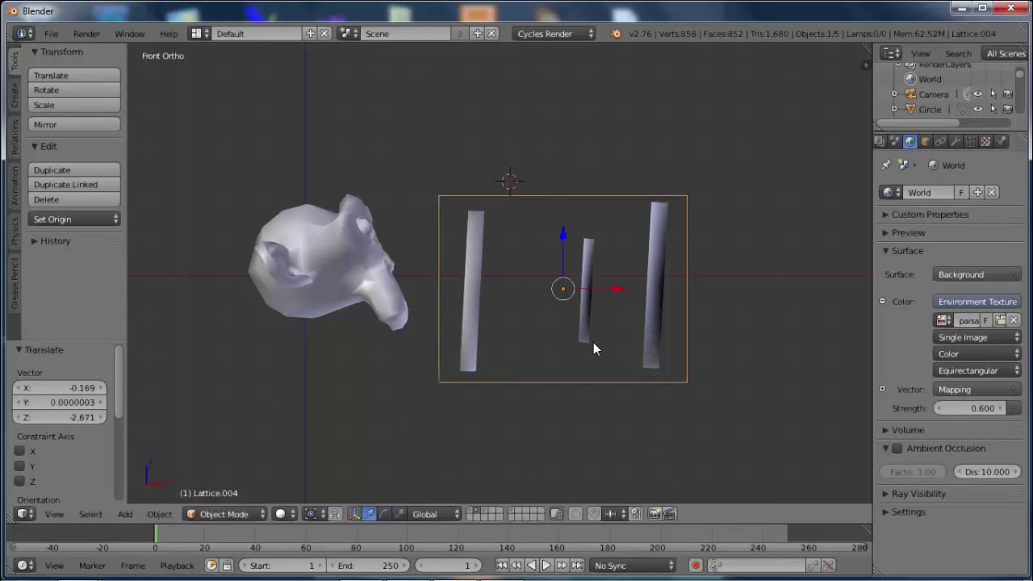
key(r)
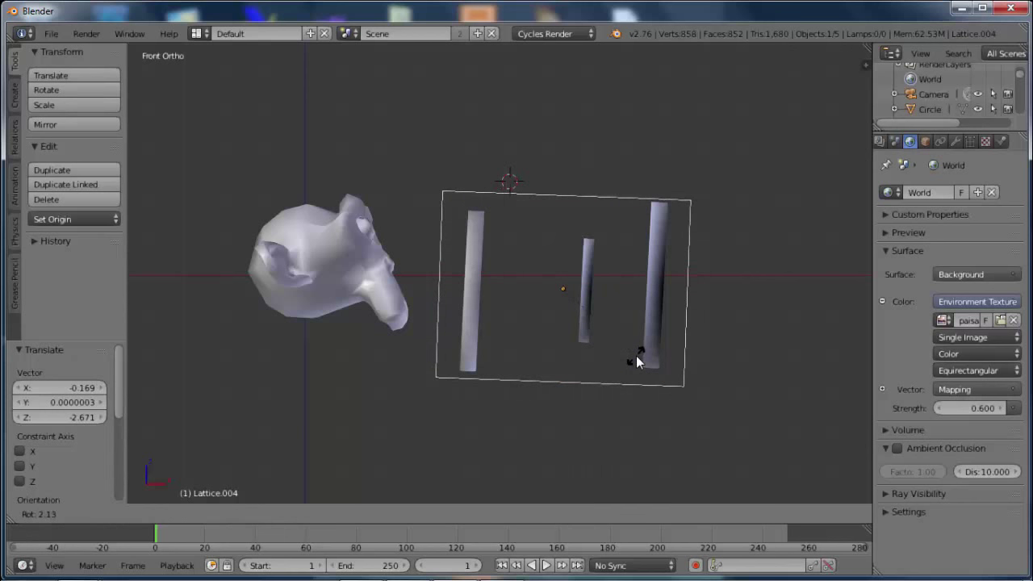
click(635, 355)
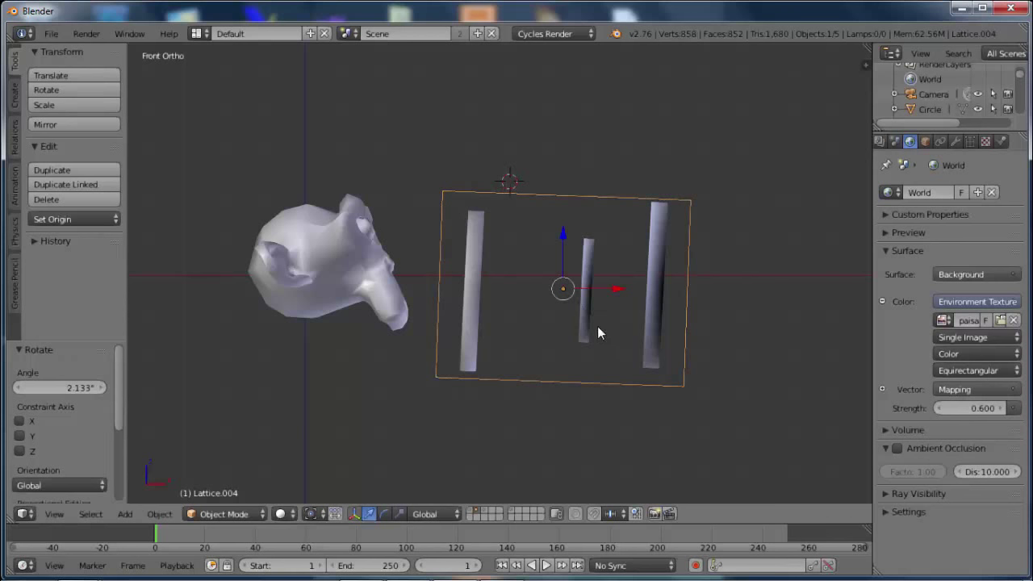
key(Tab)
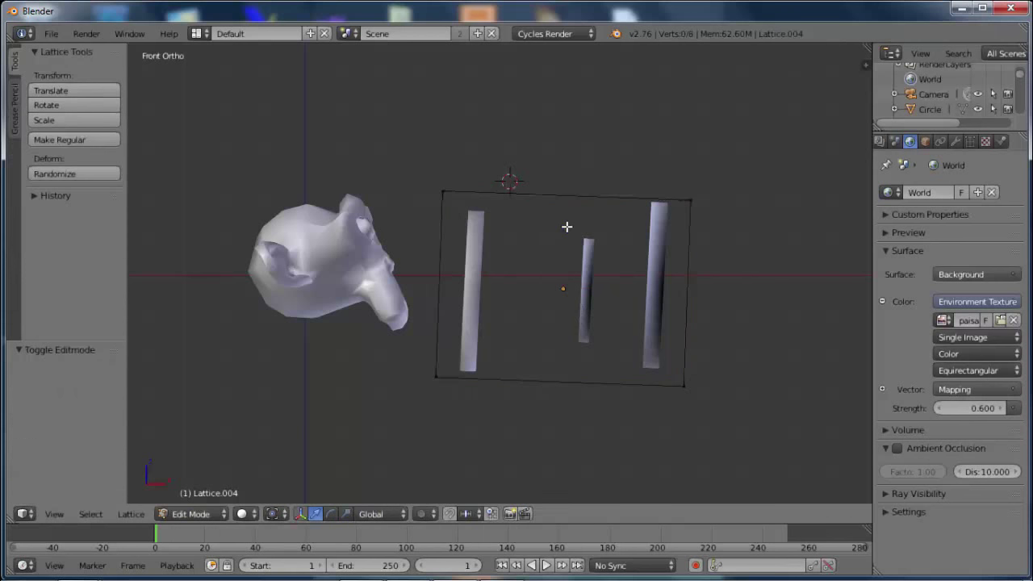
key(Tab)
key(Tab)
key(Tab)
- Add a Lattice modifier to Circle.007 with Lattice.004 eyedropped as its Object
right_click(342, 248)
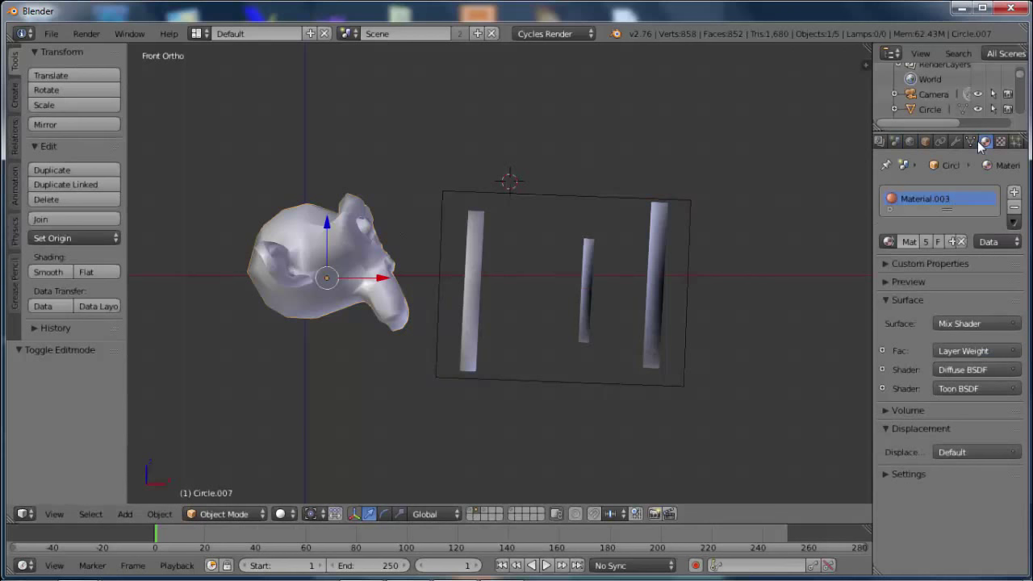
click(957, 141)
click(917, 195)
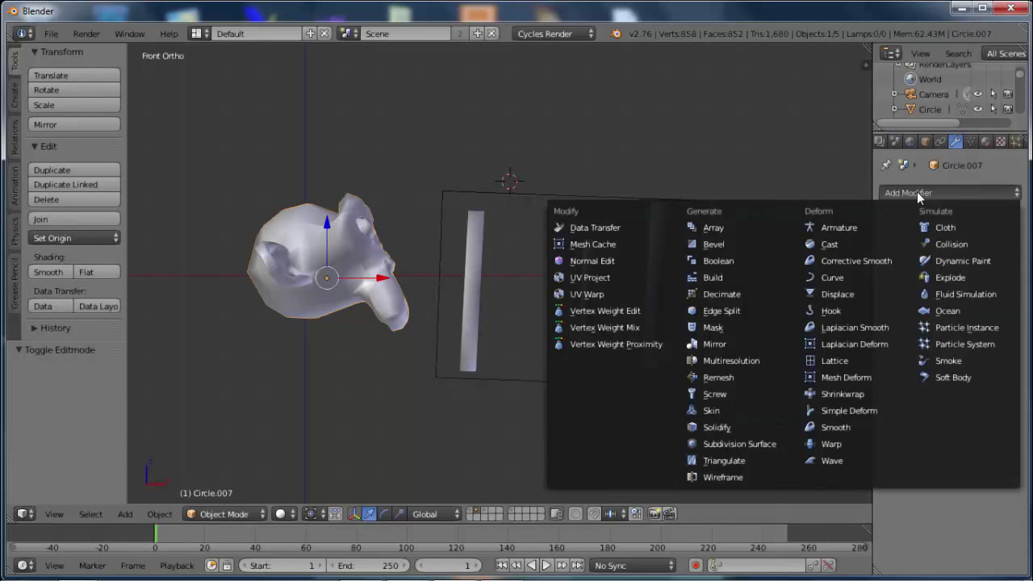
click(833, 358)
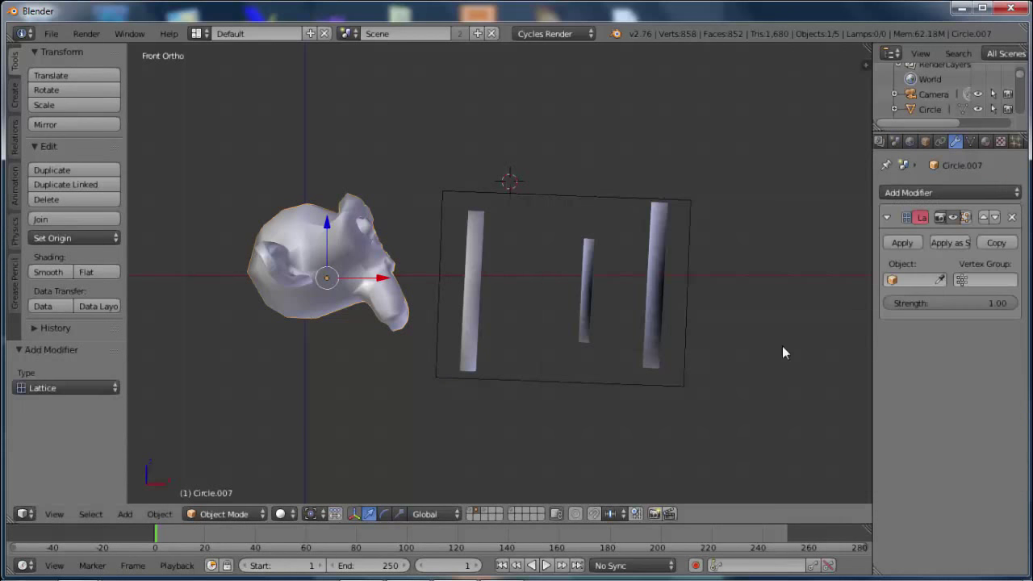
click(941, 280)
click(622, 193)
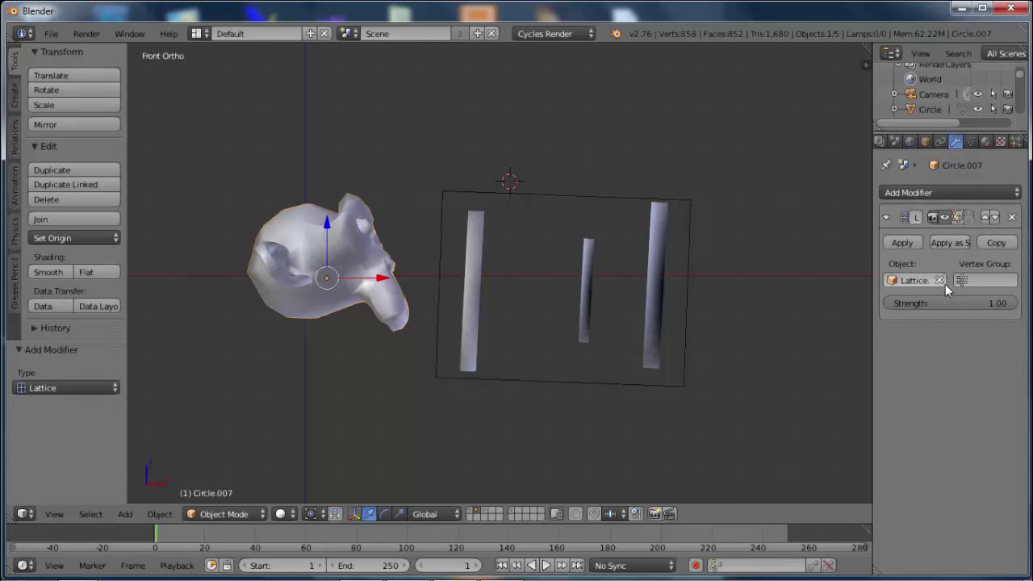
right_click(549, 193)
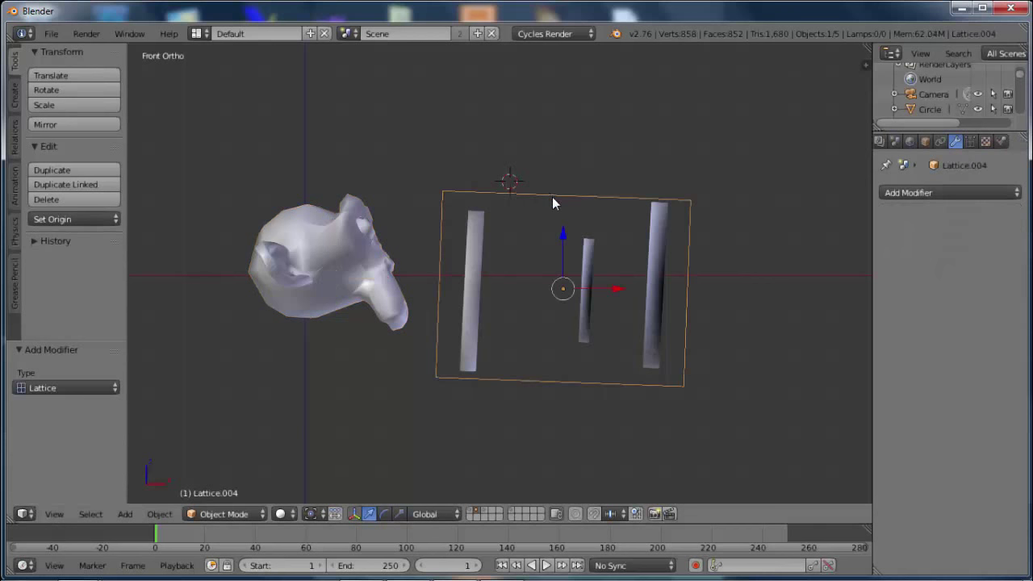
- Set the lattice resolution to U 5, V 2, W 2
click(970, 142)
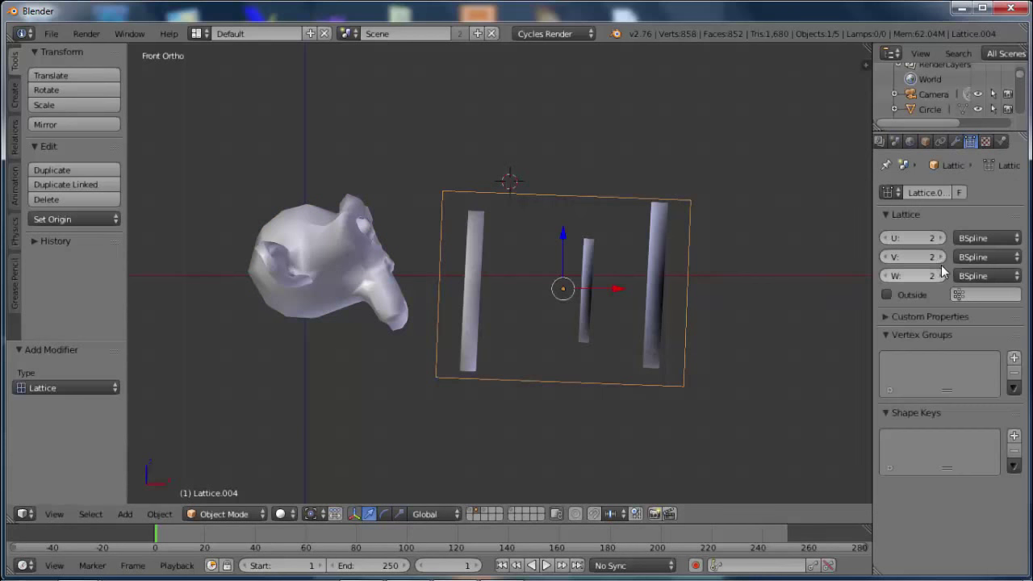
click(940, 257)
click(884, 256)
click(940, 275)
click(887, 275)
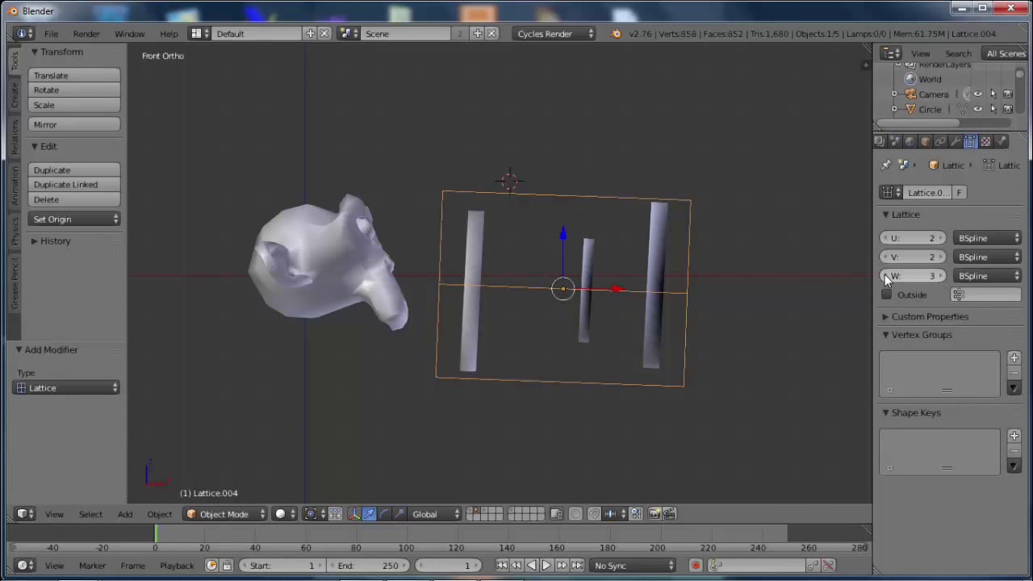
click(939, 238)
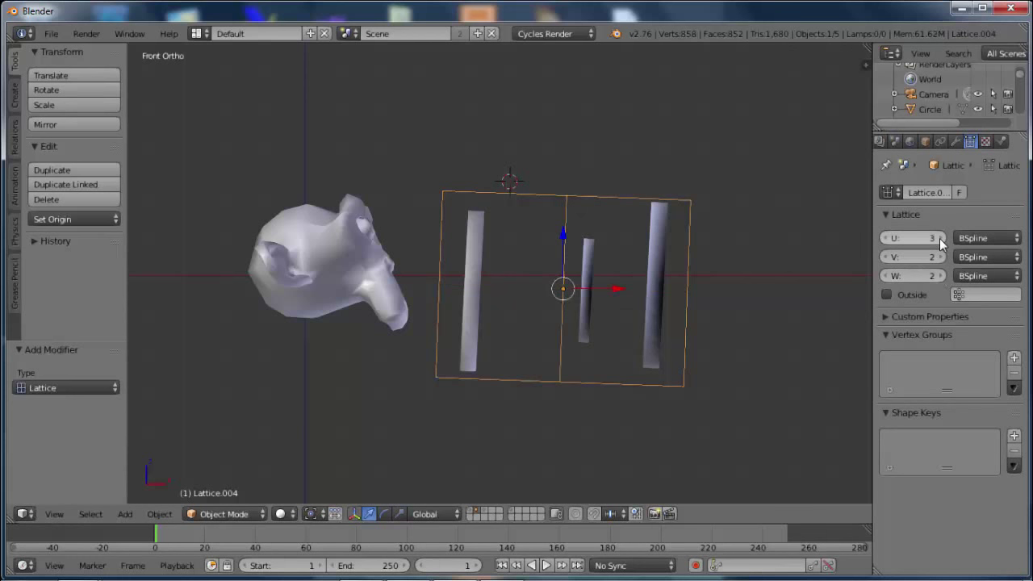
click(939, 238)
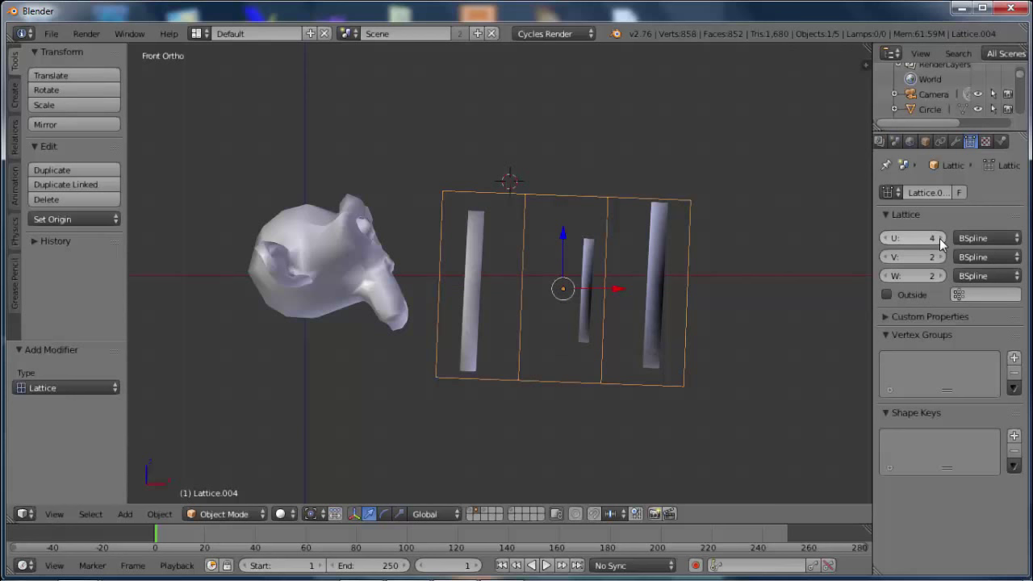
click(939, 238)
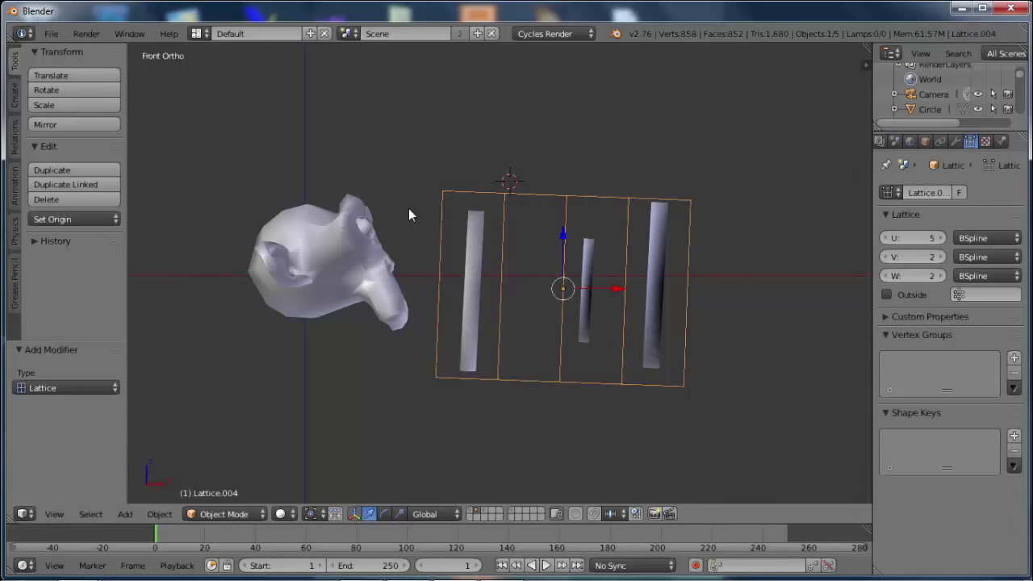
- In lattice Edit Mode, pinch the middle lattice points inward to 0.535
key(Tab)
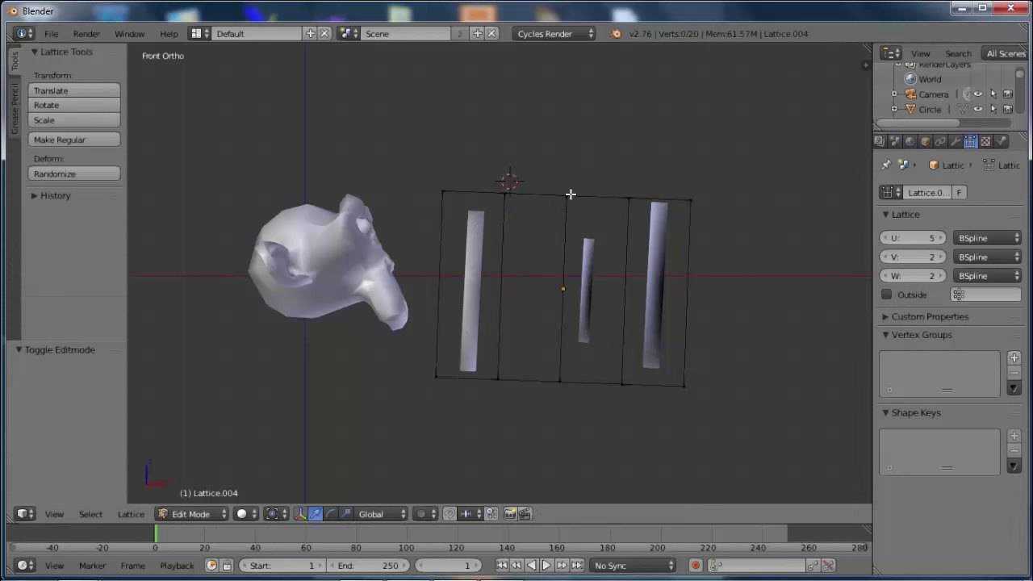
right_click(570, 194)
middle_drag(567, 240, 584, 269)
shift+right_click(572, 207)
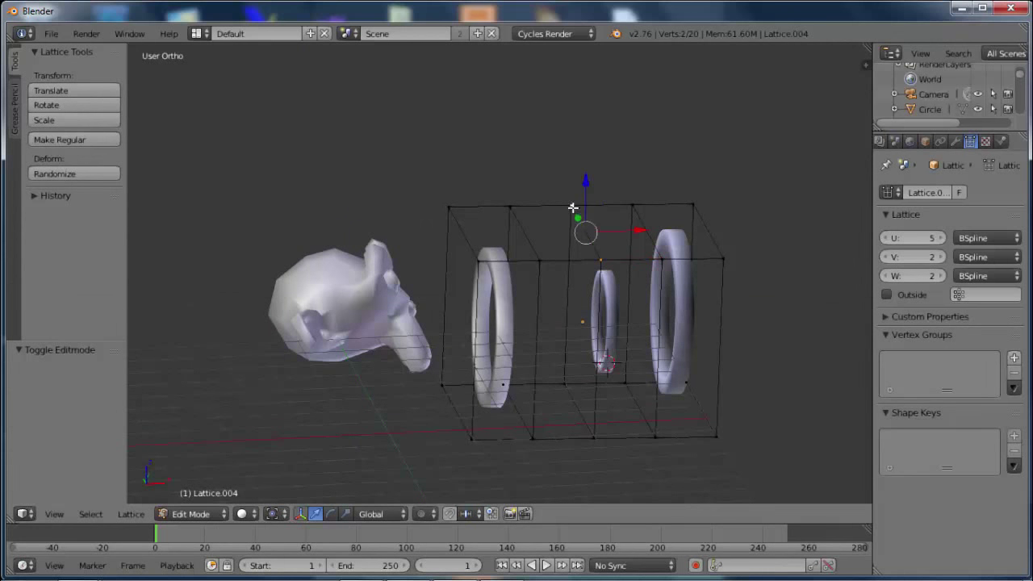
shift+right_click(564, 382)
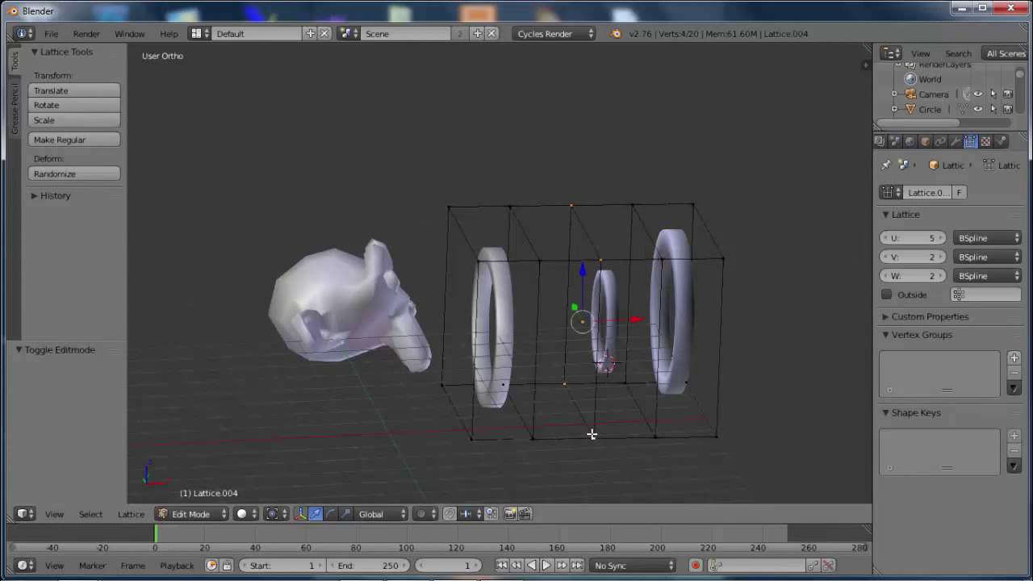
key(s)
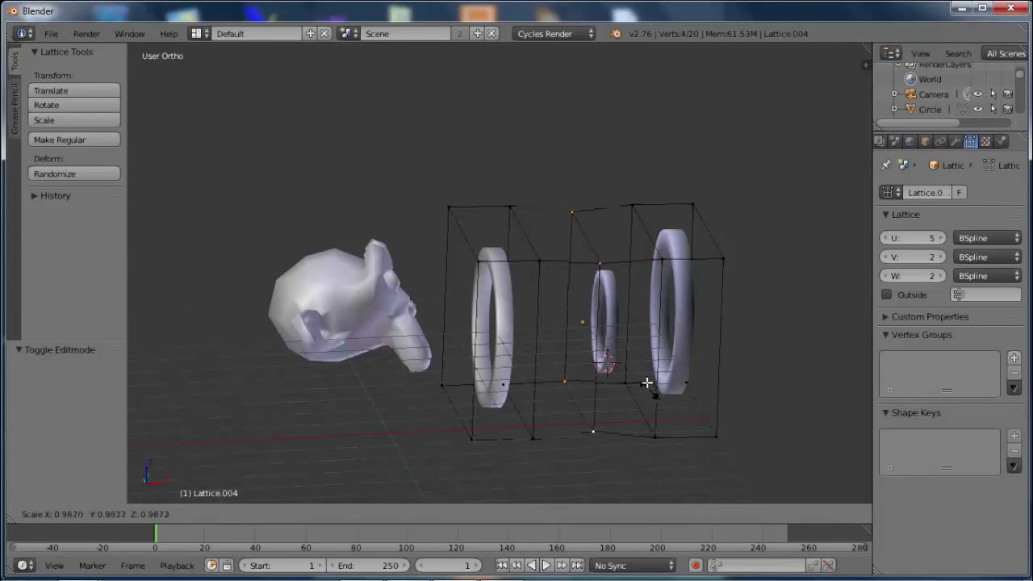
click(632, 343)
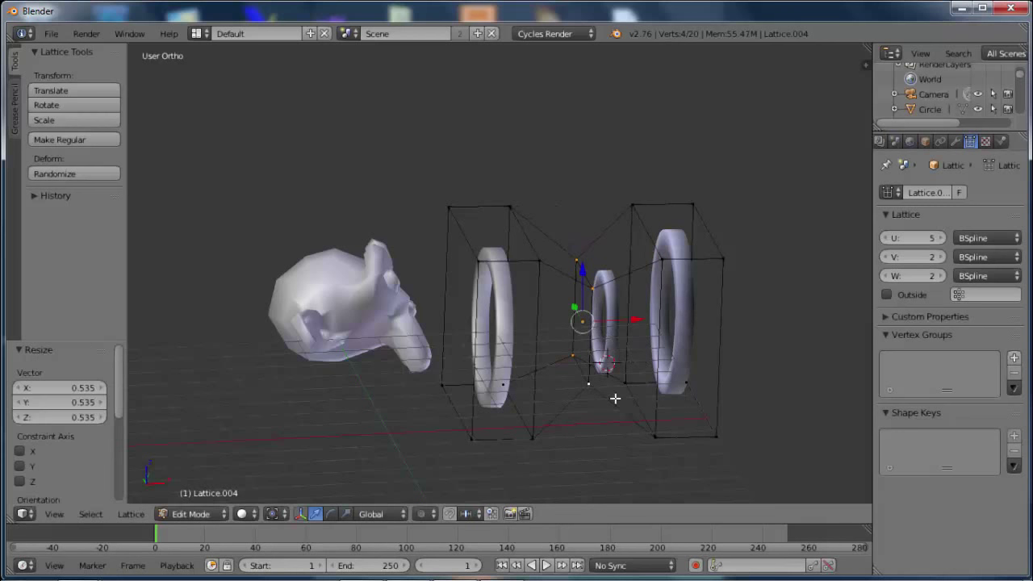
- Shrink the next column of waist points to 0.529 and slide them left along X
middle_drag(615, 398, 604, 367)
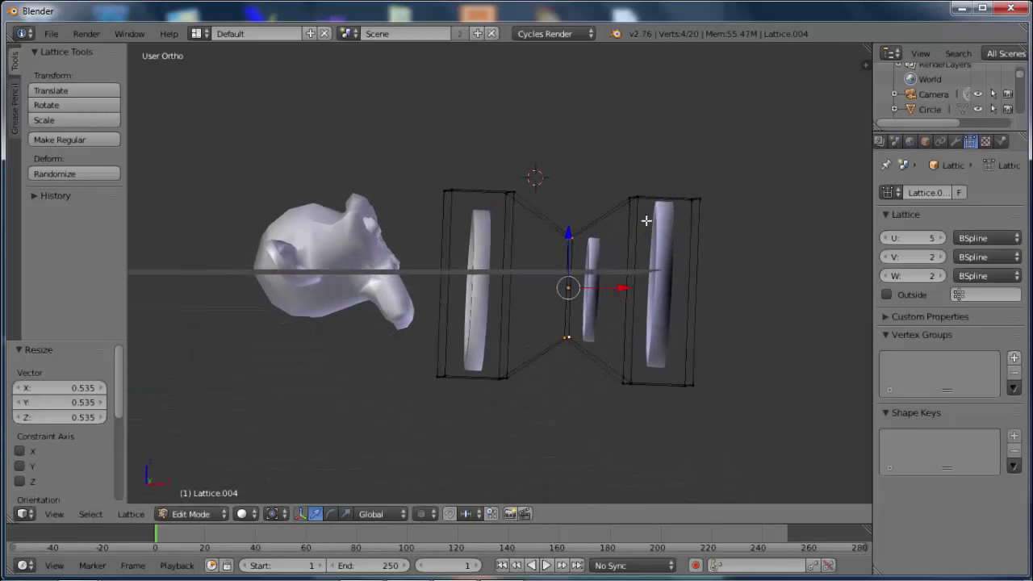
right_click(635, 197)
shift+right_click(635, 196)
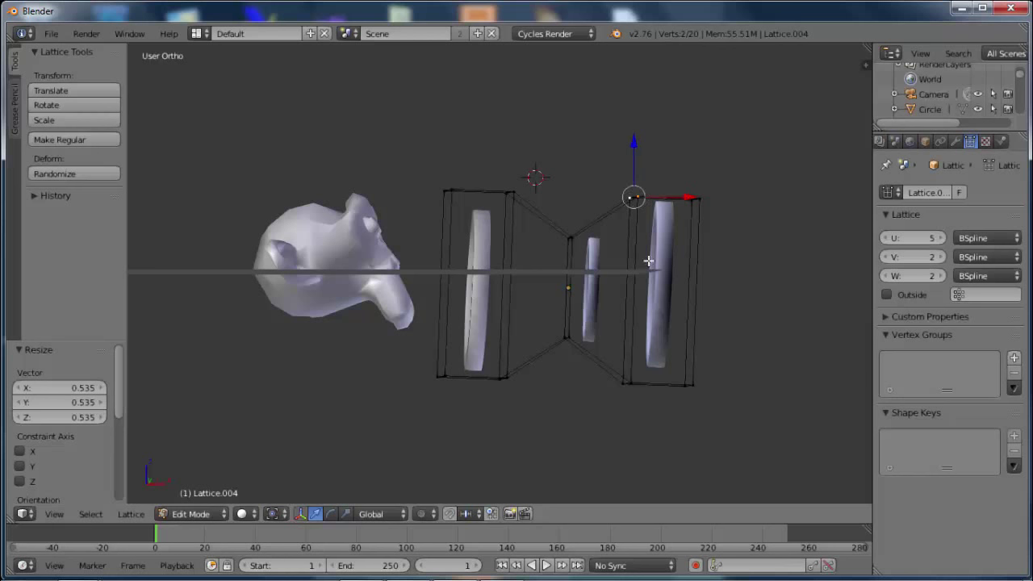
shift+right_click(630, 383)
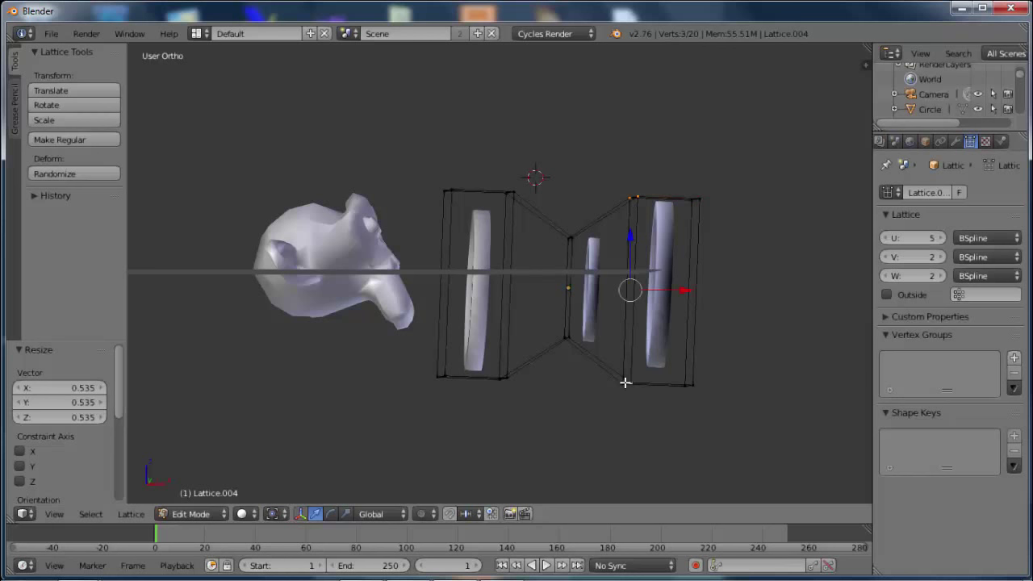
key(s)
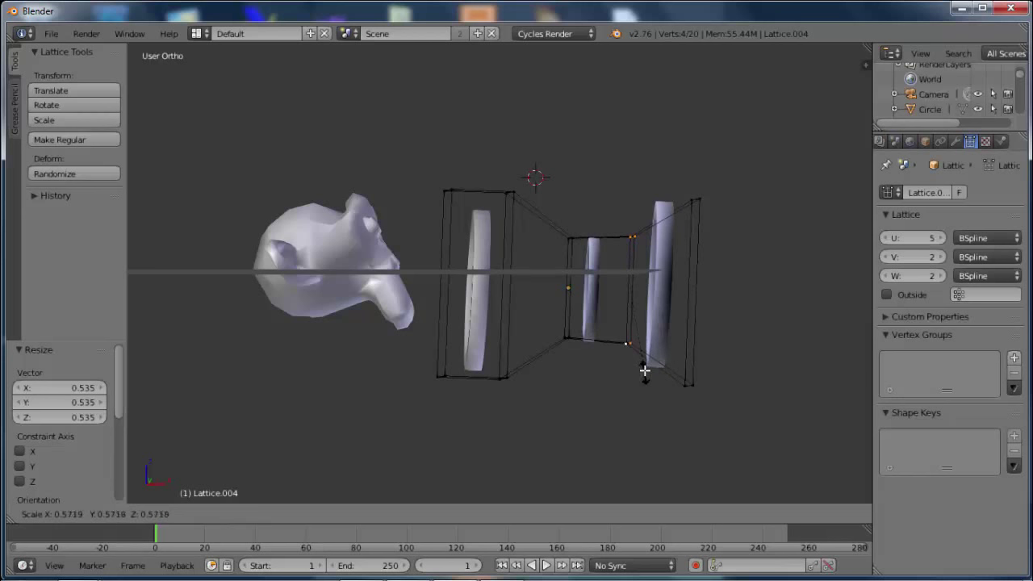
click(642, 366)
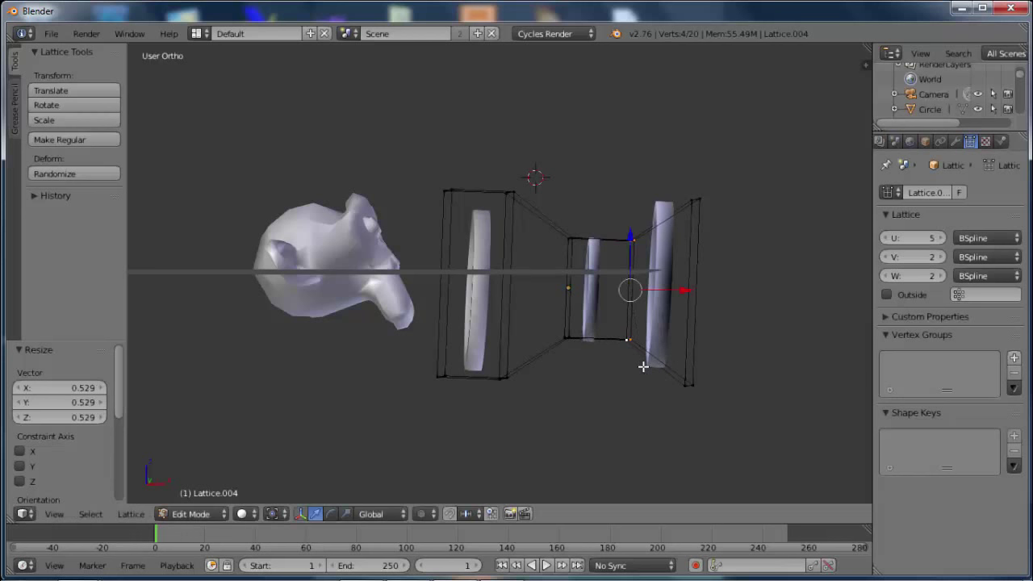
key(g)
key(x)
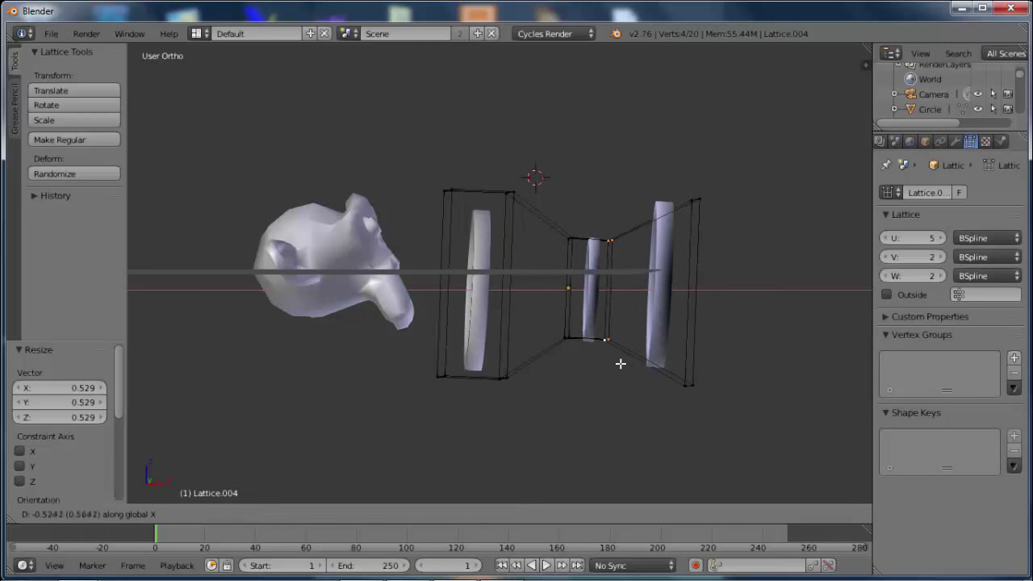
click(619, 363)
- Shift the other waist points right along X to hug the small ring
right_click(571, 337)
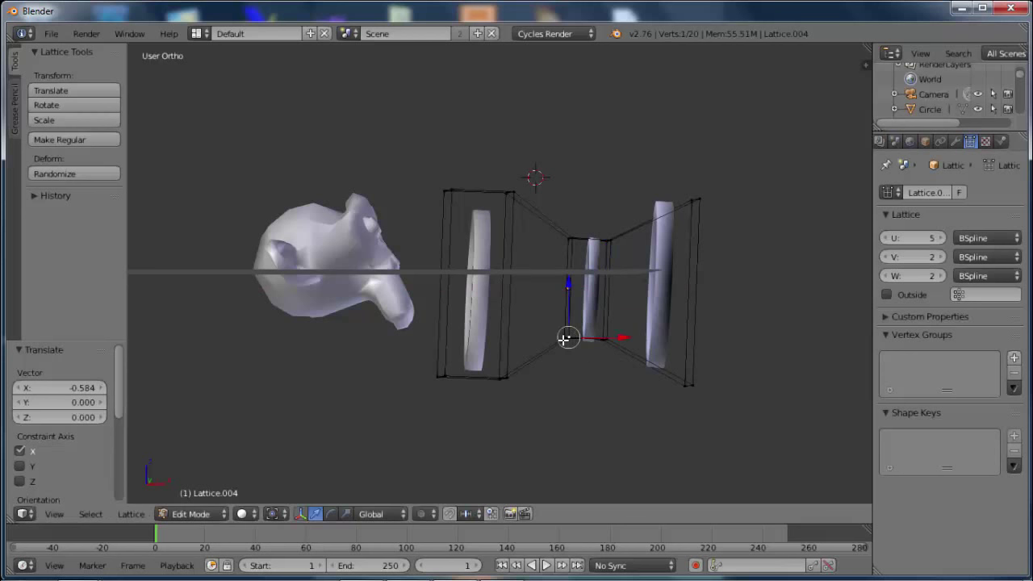
shift+right_click(566, 238)
key(g)
key(x)
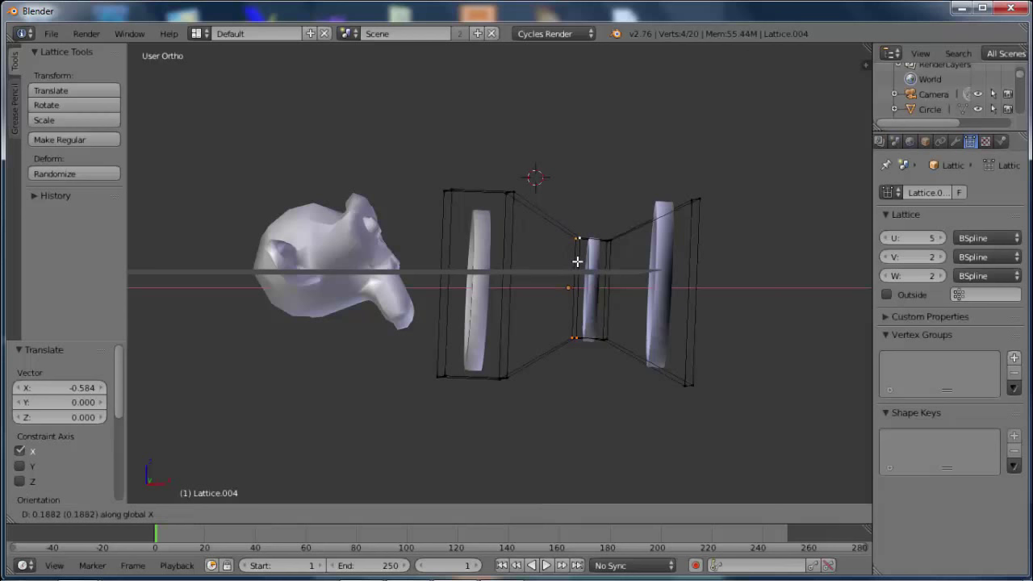
click(576, 261)
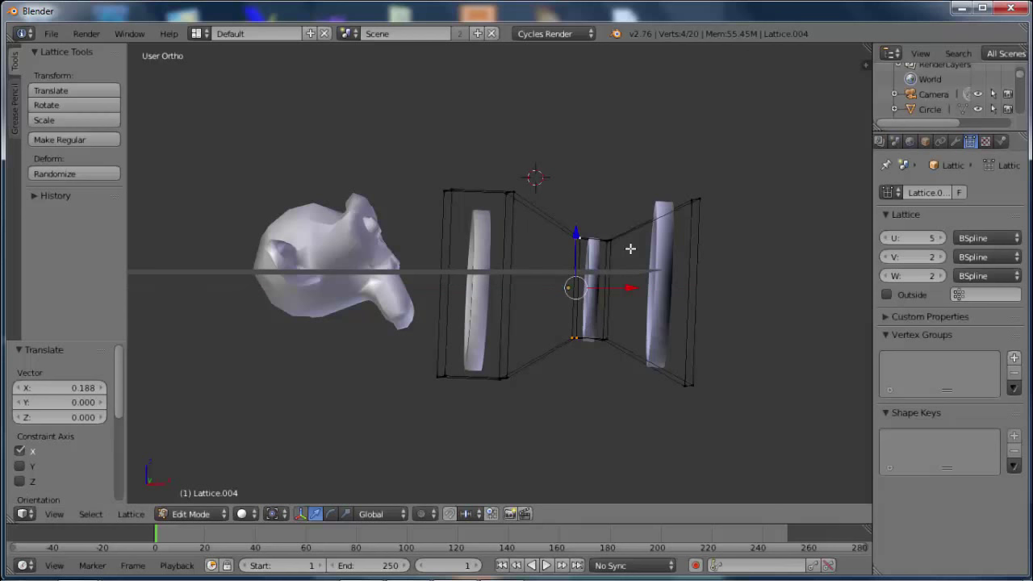
- Raise the lattice U resolution to 6, keeping V and W at 2
click(938, 278)
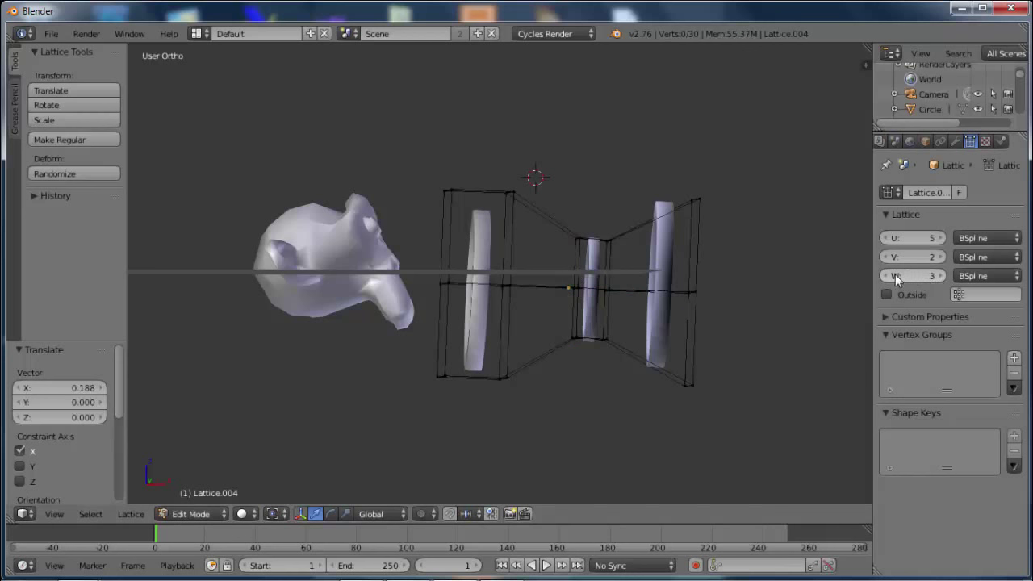
click(890, 275)
click(940, 256)
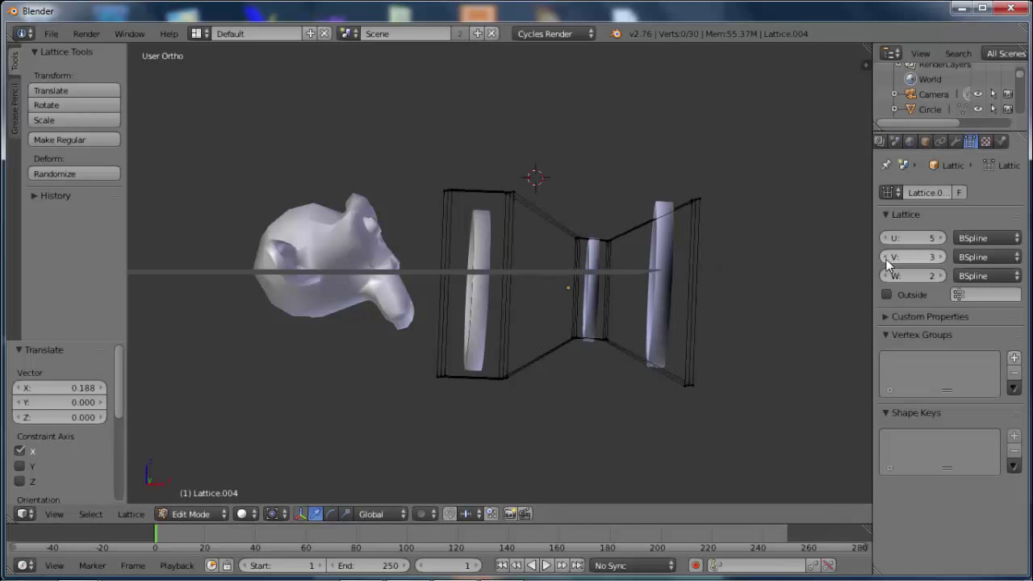
click(888, 257)
click(940, 238)
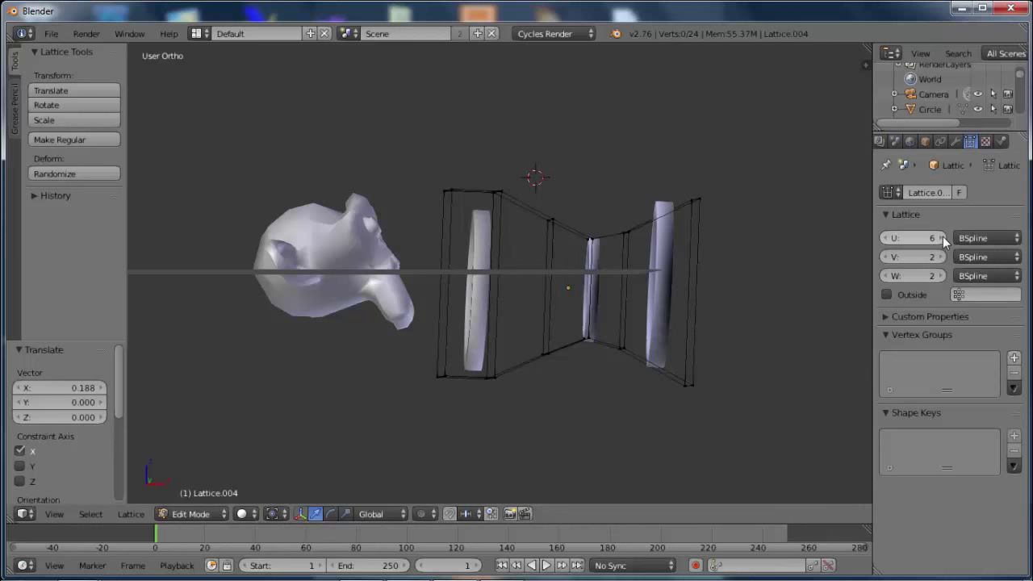
mouse_move(613, 269)
middle_down()
mouse_move(592, 304)
mouse_move(604, 346)
mouse_move(595, 373)
mouse_move(586, 357)
mouse_move(620, 344)
mouse_move(583, 306)
mouse_move(564, 302)
mouse_move(580, 302)
middle_up()
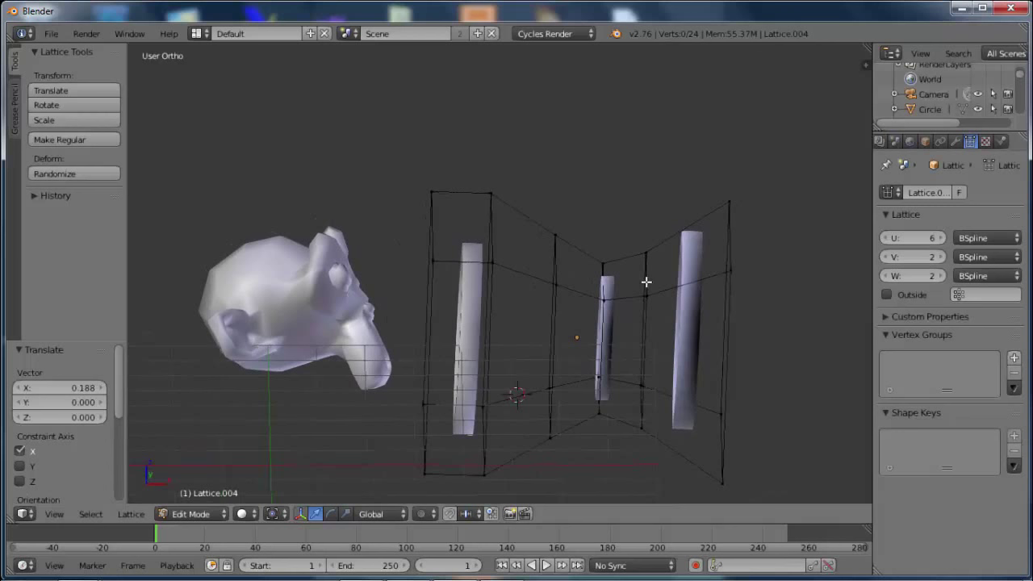
- Slide the new lattice division's points right along X
right_click(603, 299)
shift+right_click(602, 264)
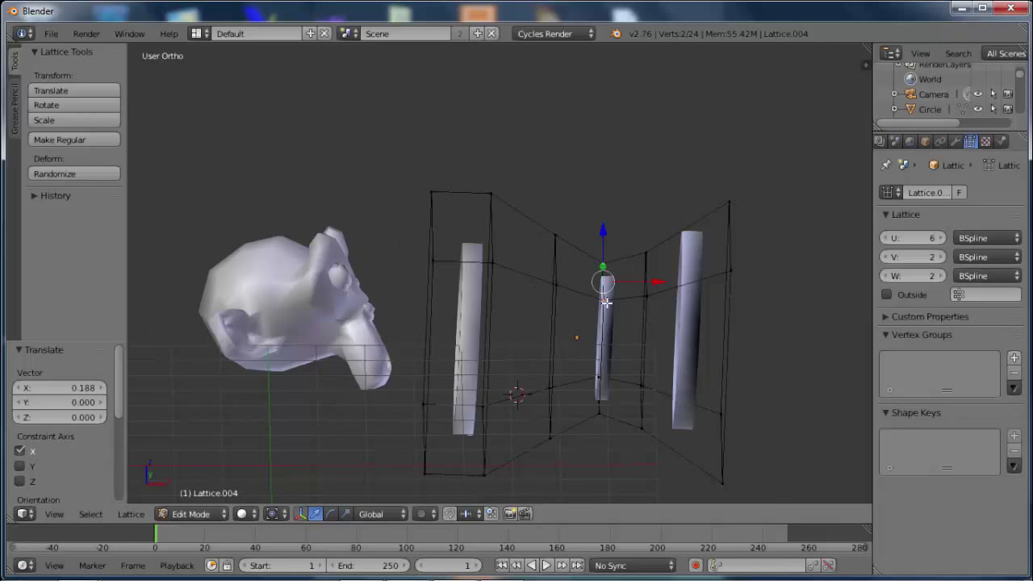
shift+right_click(599, 381)
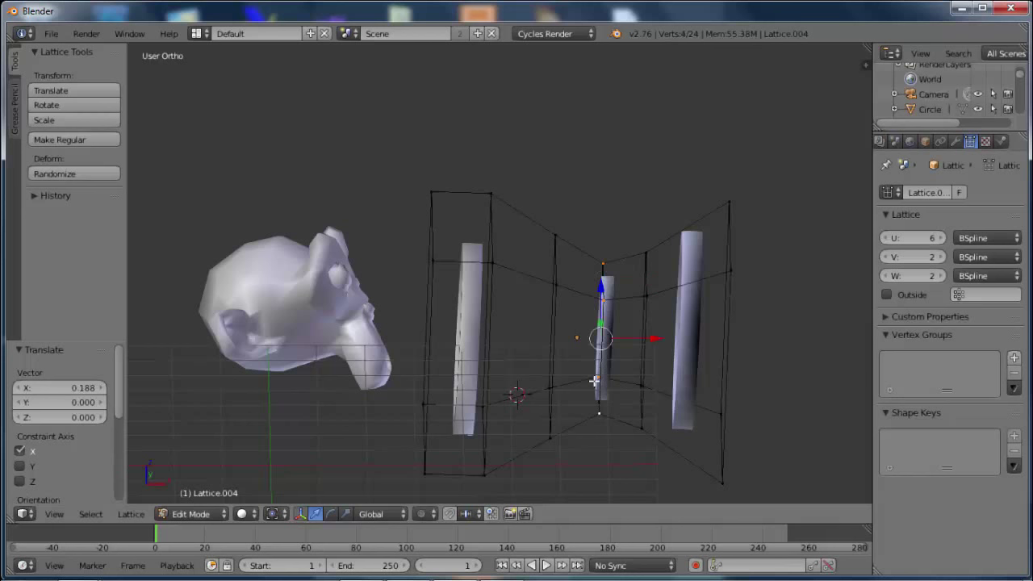
key(g)
key(x)
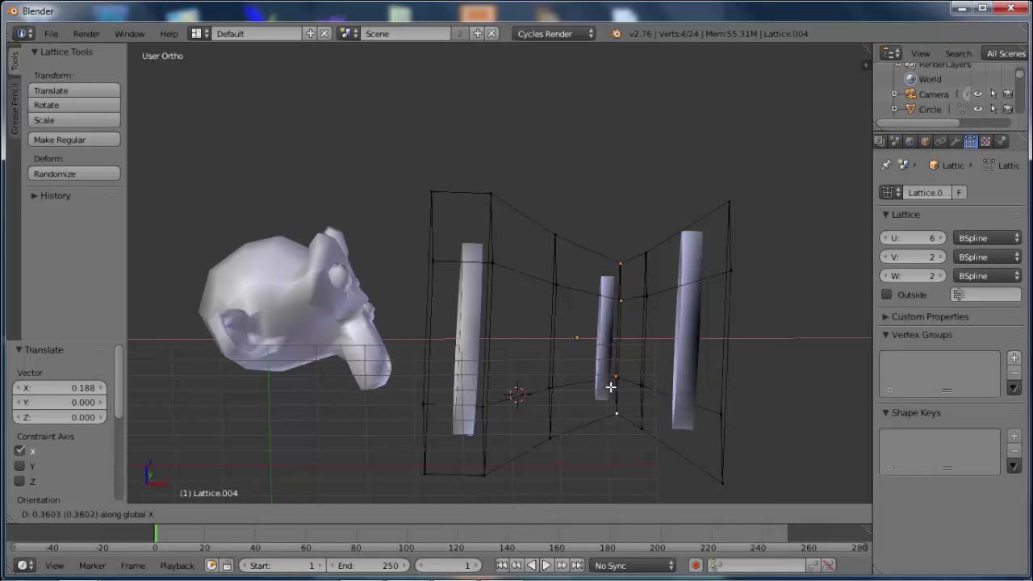
click(612, 387)
- Move the next division right toward the small ring and shrink it to 0.784
right_click(555, 284)
shift+right_click(555, 235)
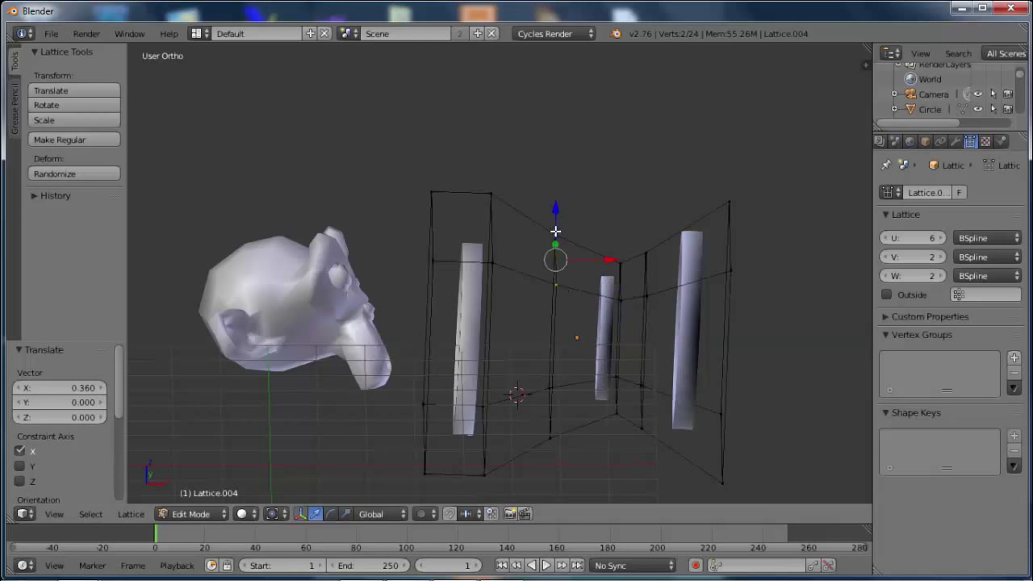
shift+right_click(552, 437)
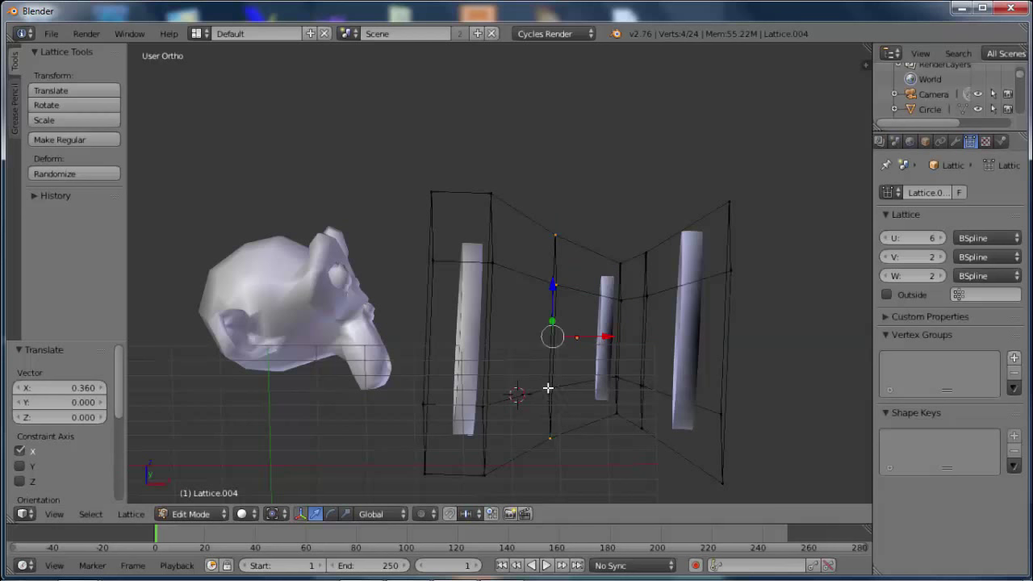
key(g)
key(x)
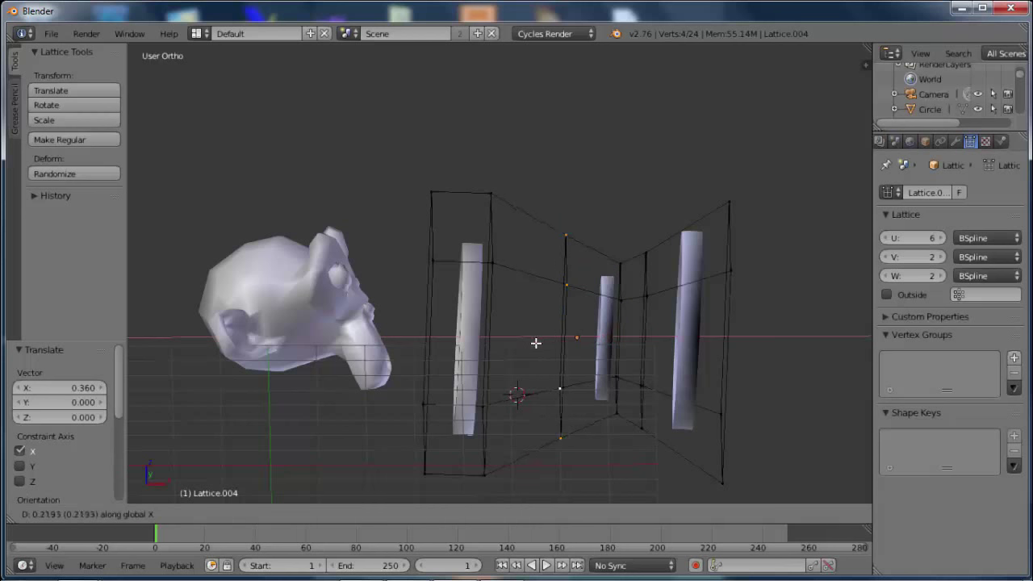
click(562, 350)
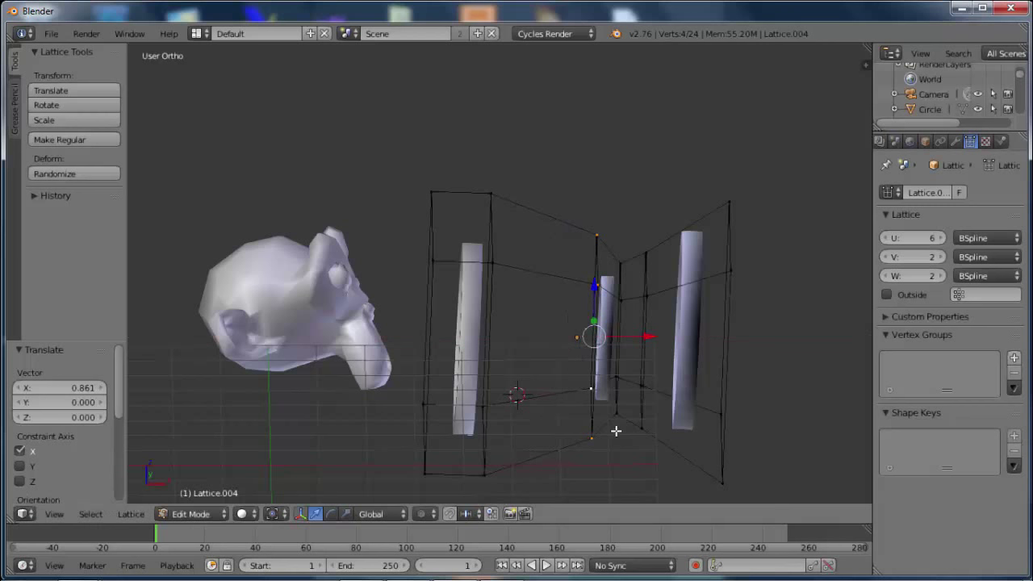
middle_drag(617, 419, 618, 380)
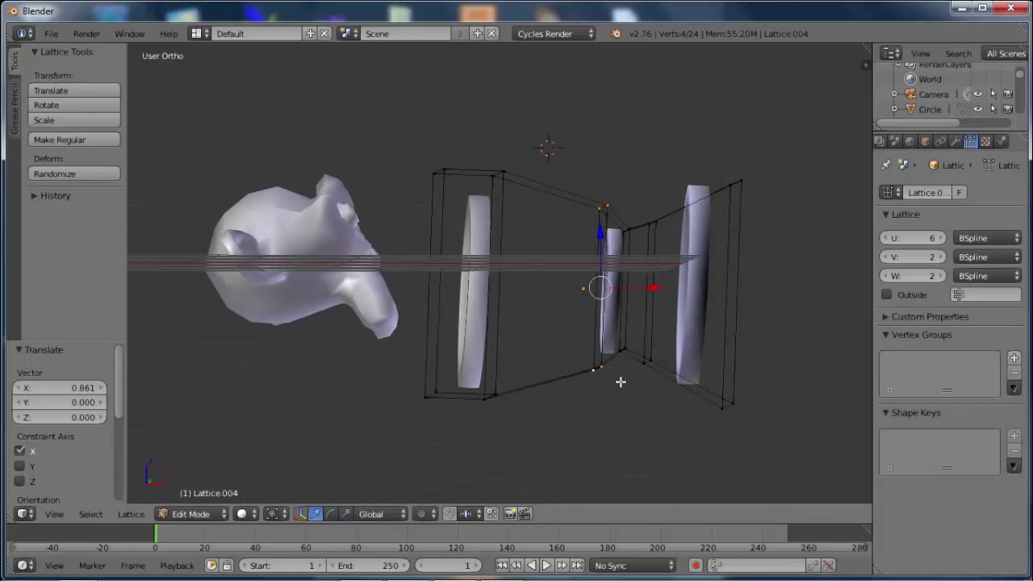
key(s)
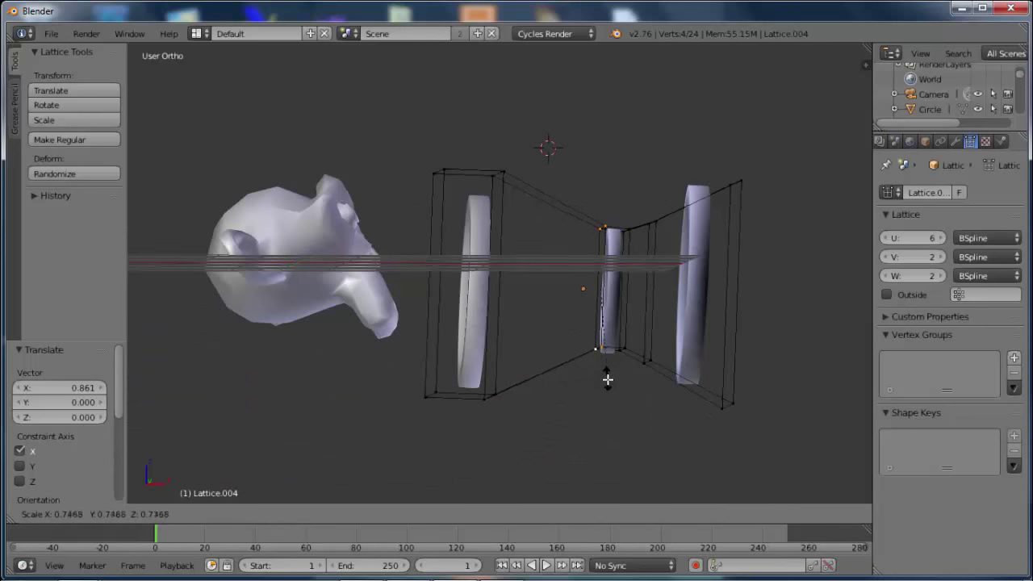
click(608, 383)
- Enlarge the points beside the right ring to 1.494 and slide them right along X
shift+middle_drag(632, 330, 595, 255)
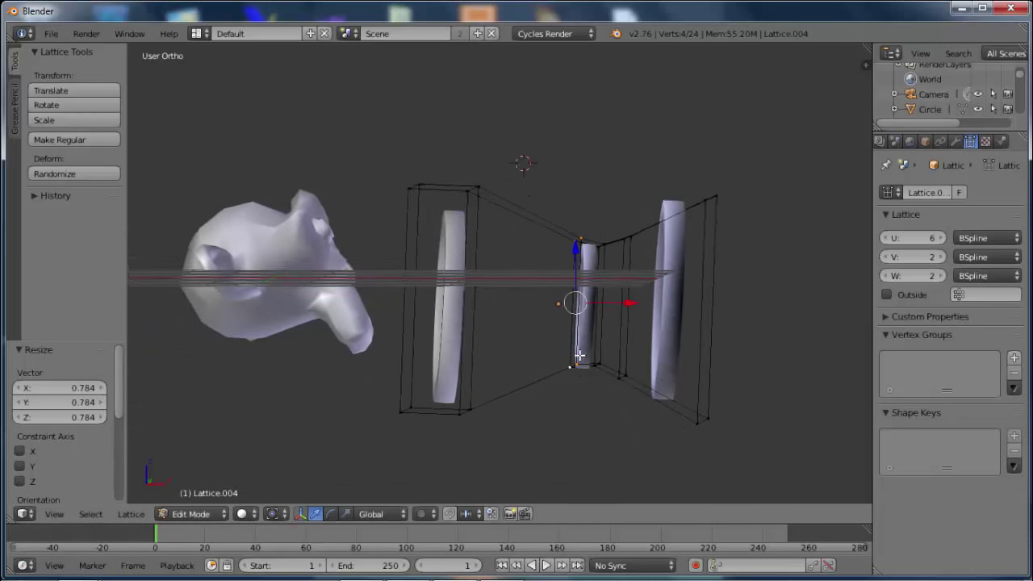
right_click(594, 255)
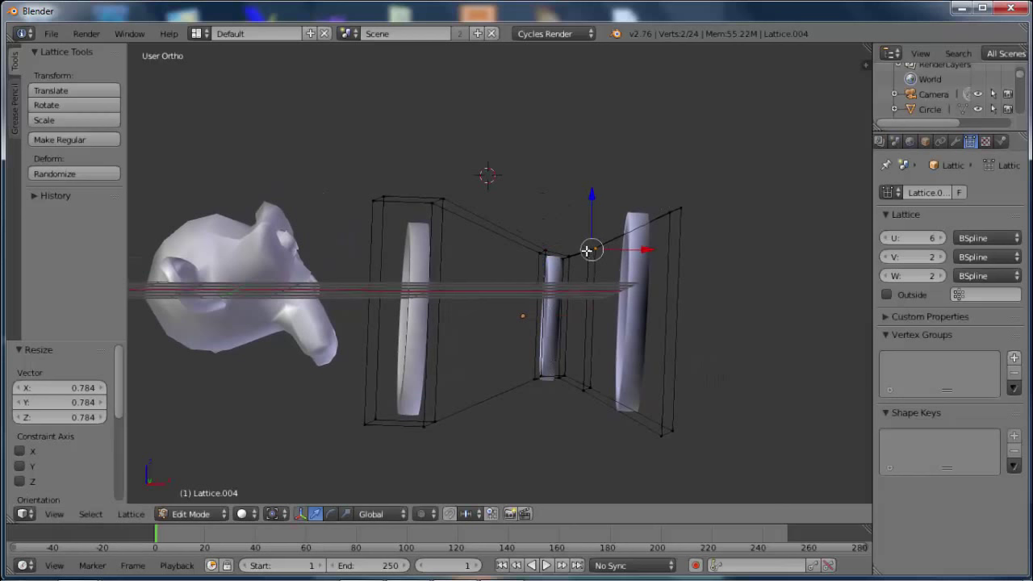
shift+right_click(587, 384)
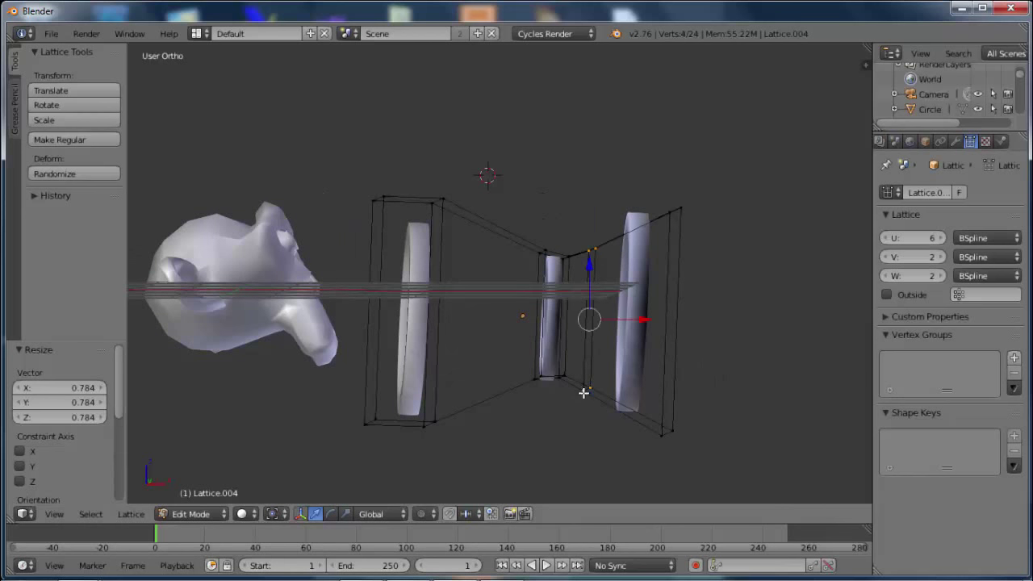
key(s)
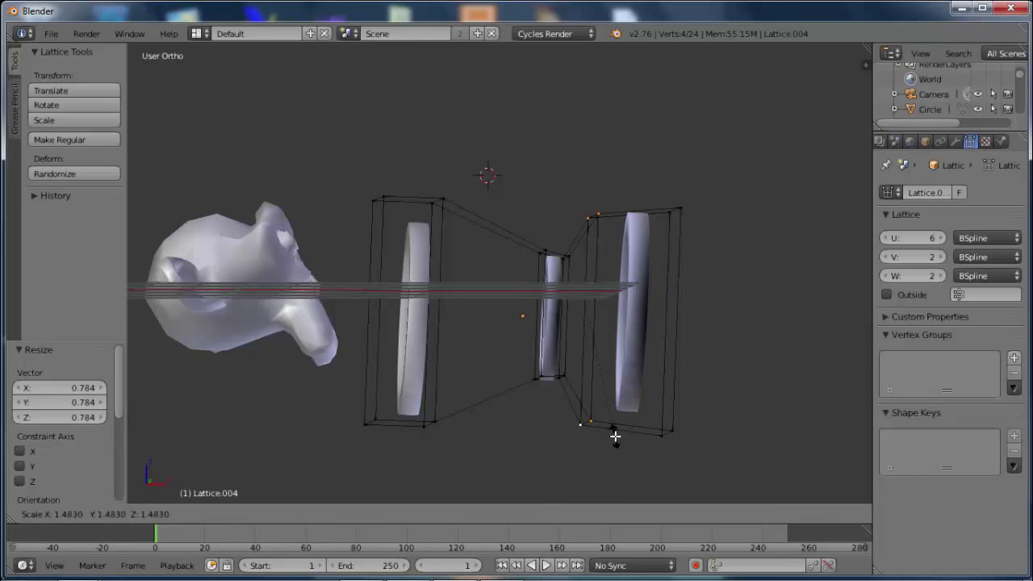
click(615, 436)
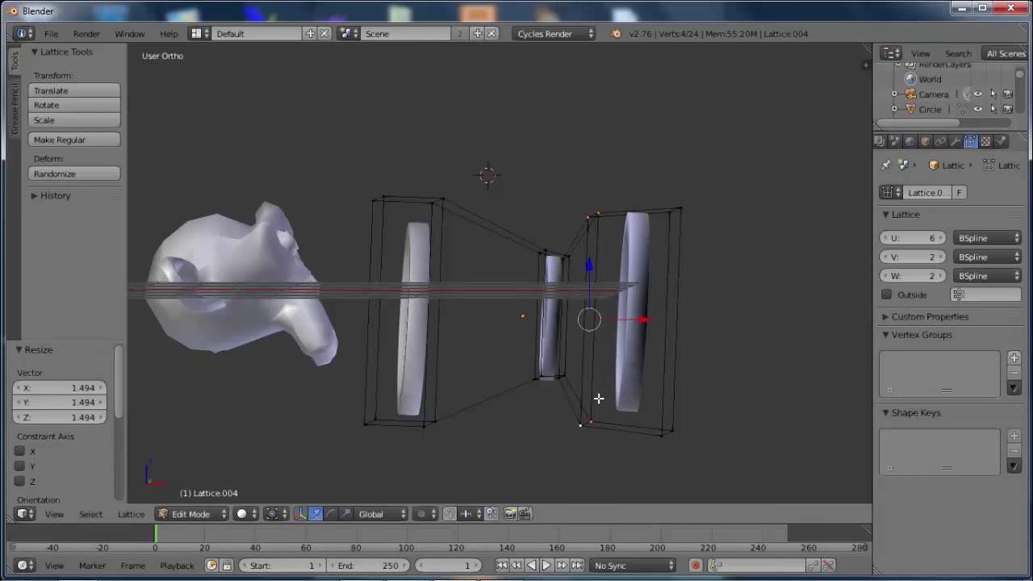
key(g)
key(x)
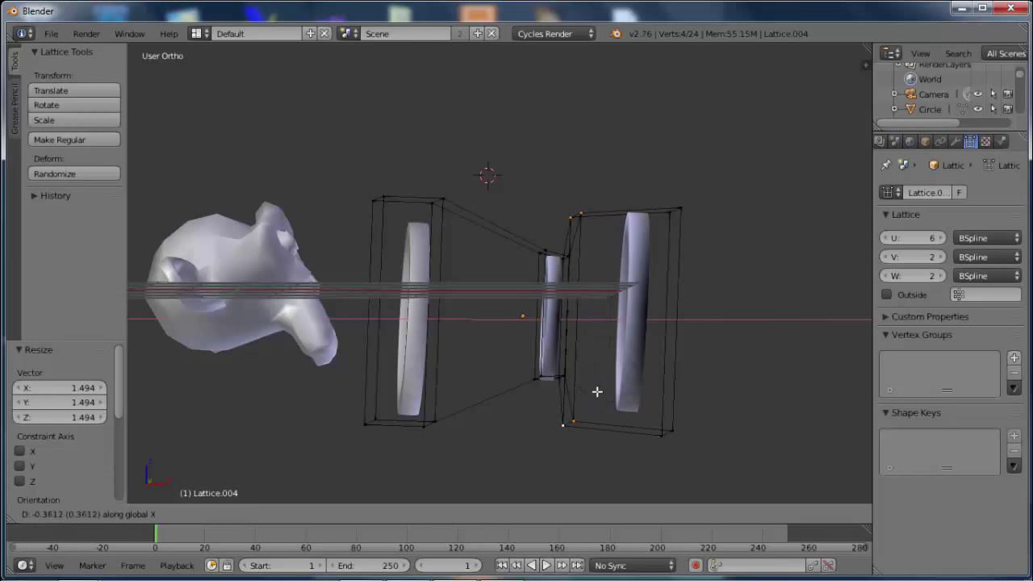
click(616, 391)
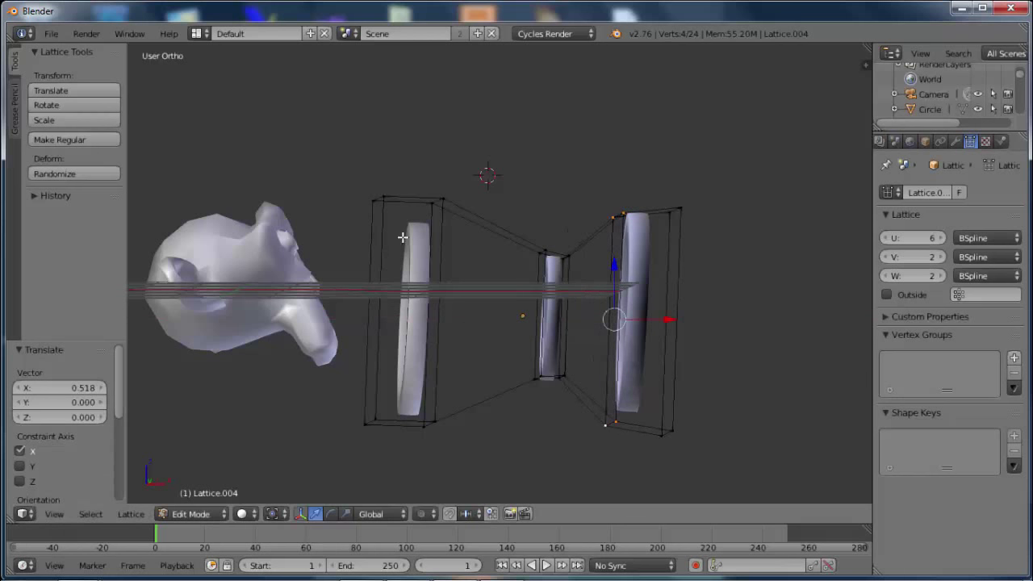
- Shrink the left-end lattice points to 0.895 and slide them right toward the ring
right_click(374, 202)
shift+right_click(385, 194)
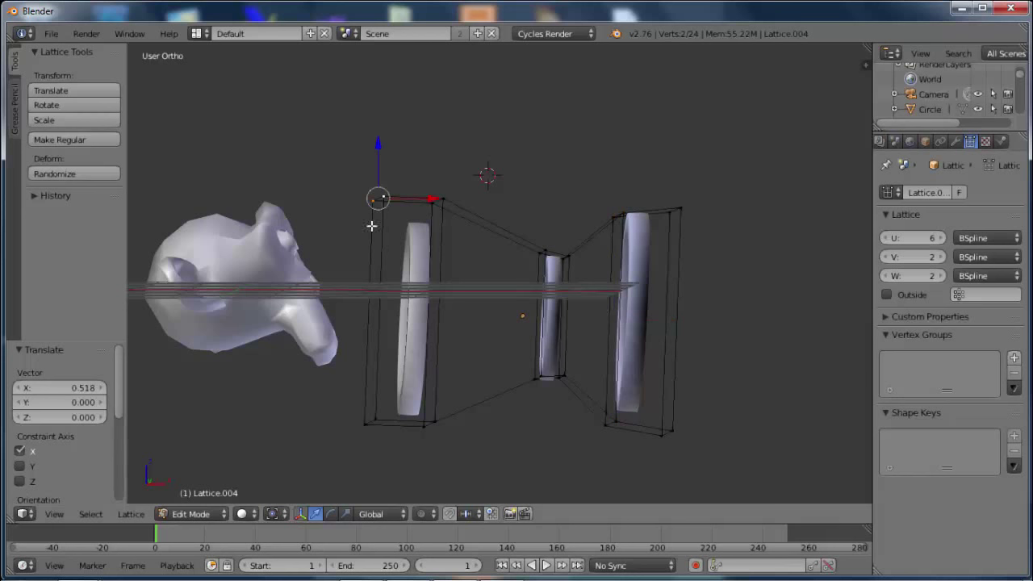
shift+right_click(370, 423)
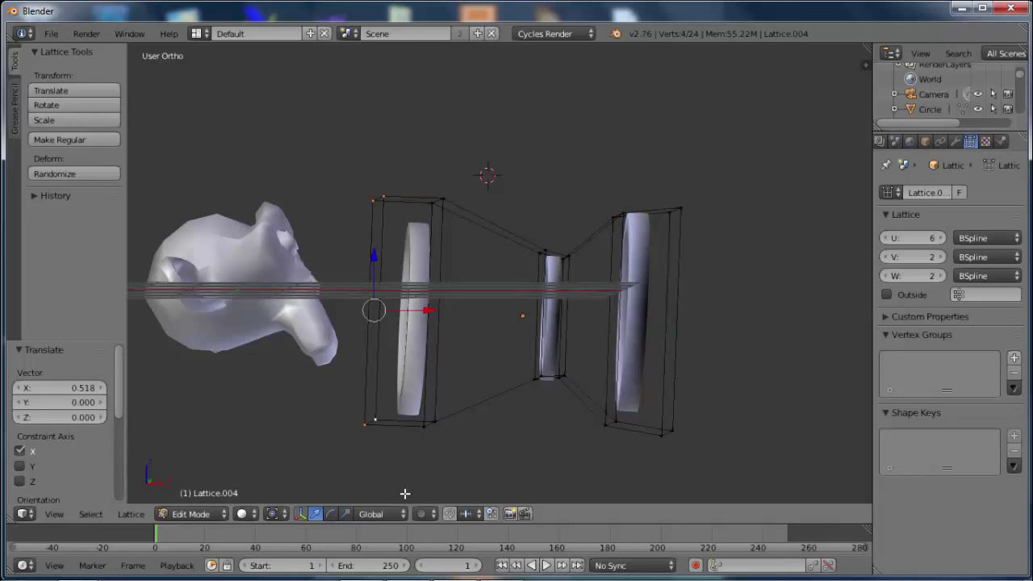
key(s)
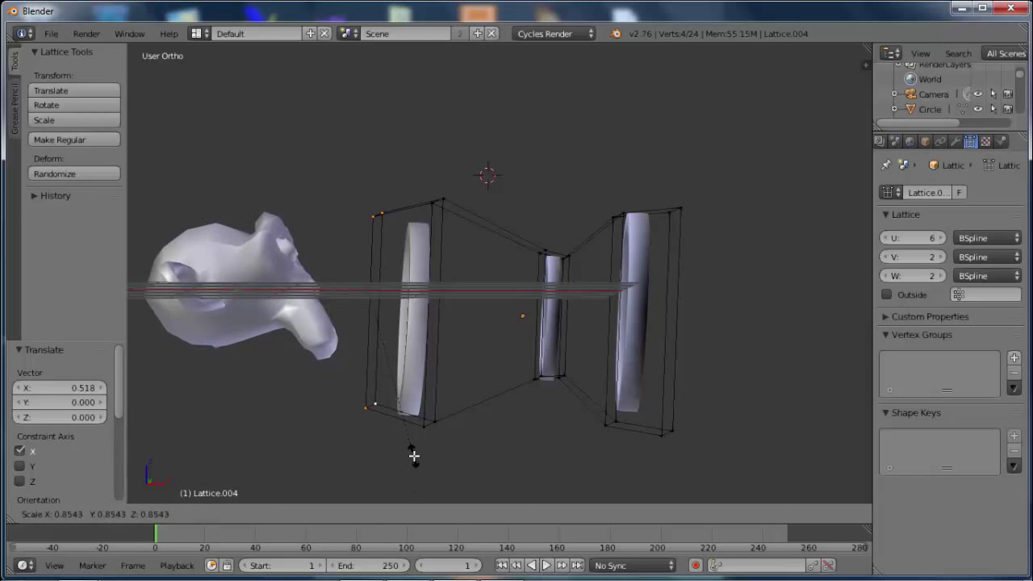
click(415, 462)
key(g)
key(x)
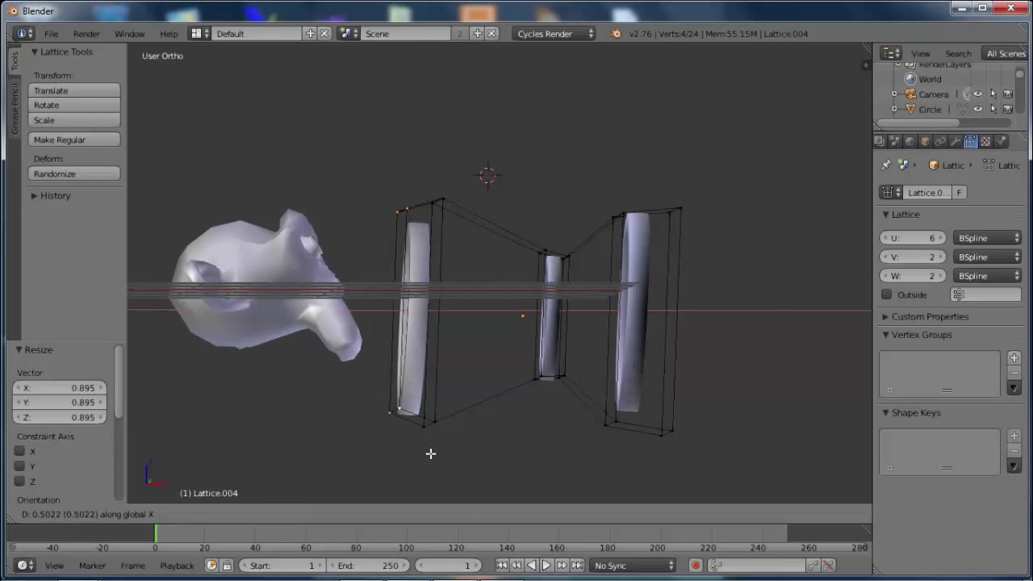
click(430, 454)
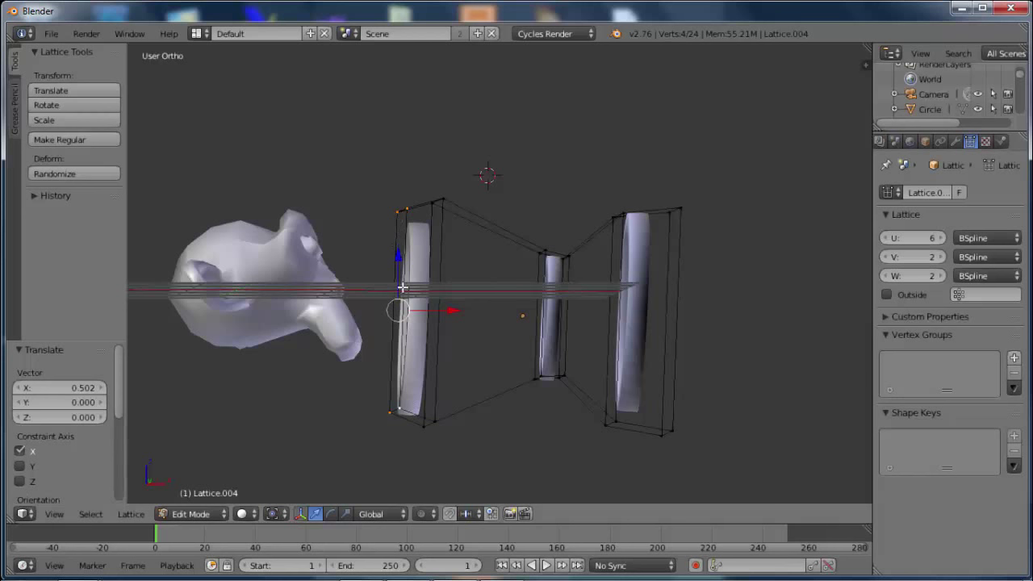
- Scale the left division's points up by 1.456 and return to Object Mode
right_click(434, 420)
shift+right_click(421, 423)
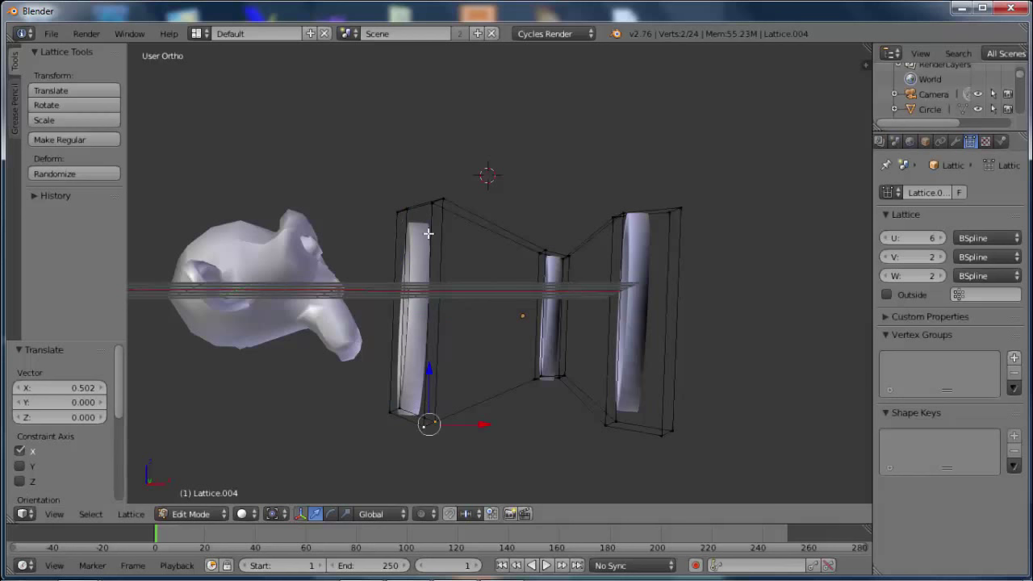
shift+right_click(448, 195)
shift+right_click(428, 202)
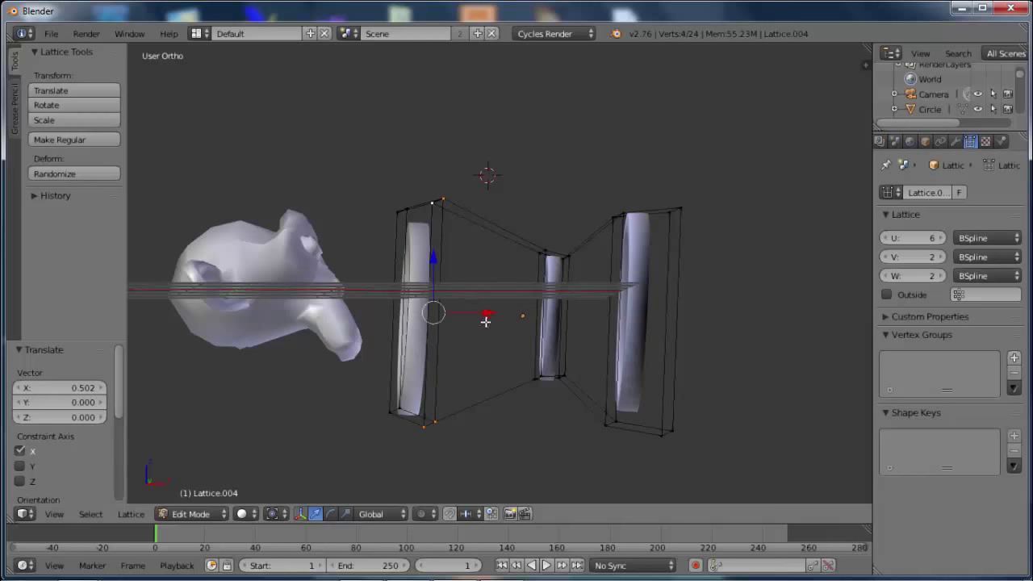
key(s)
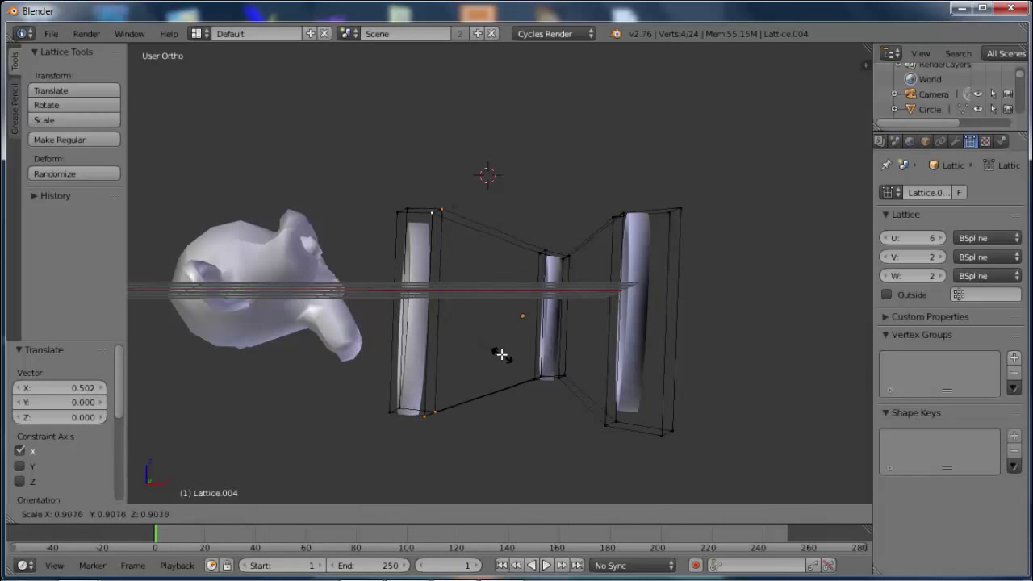
click(539, 385)
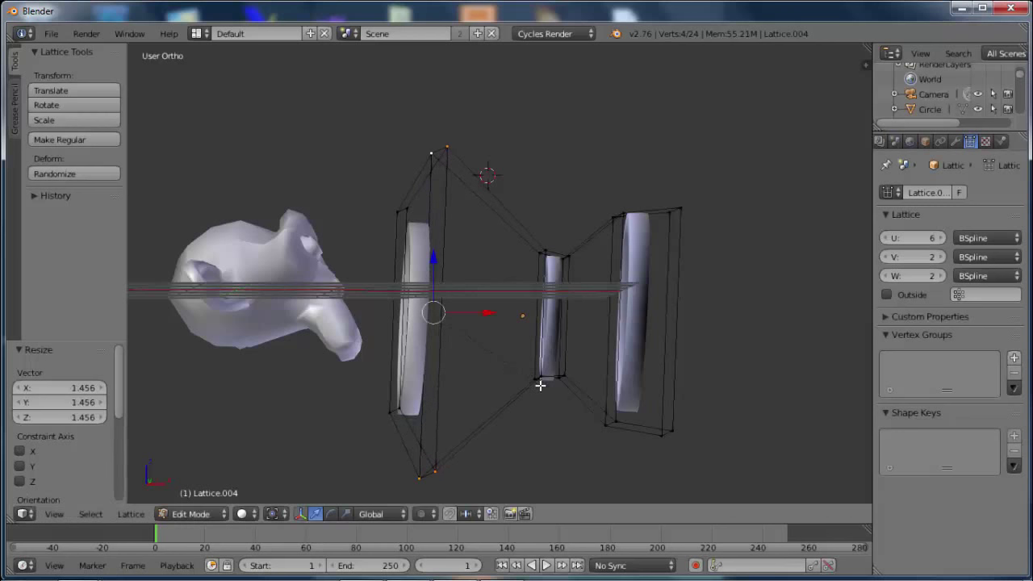
scroll(480, 365, down, 2)
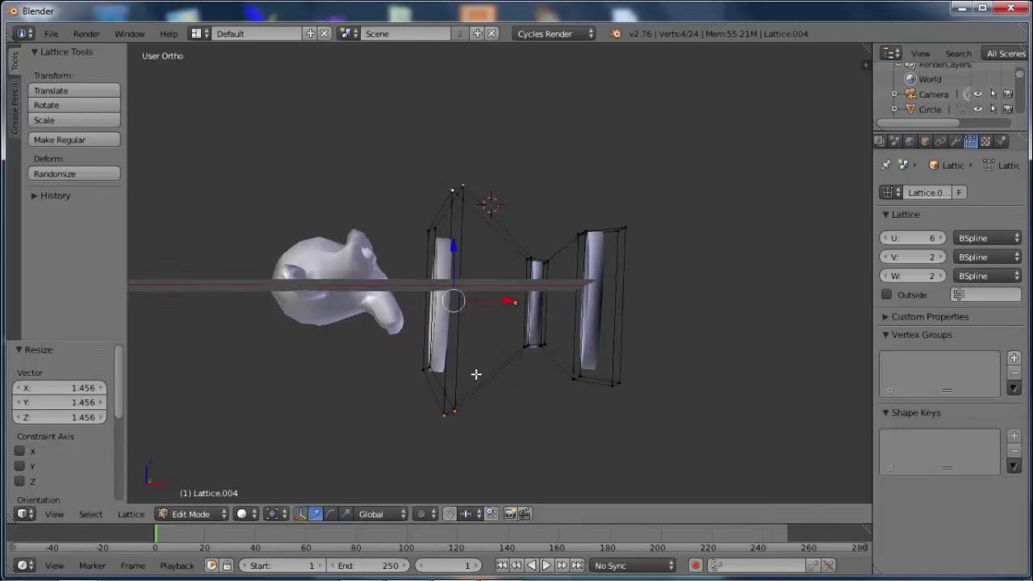
key(Tab)
- Select the monkey head and slide it along X through the lattice rings
right_click(356, 270)
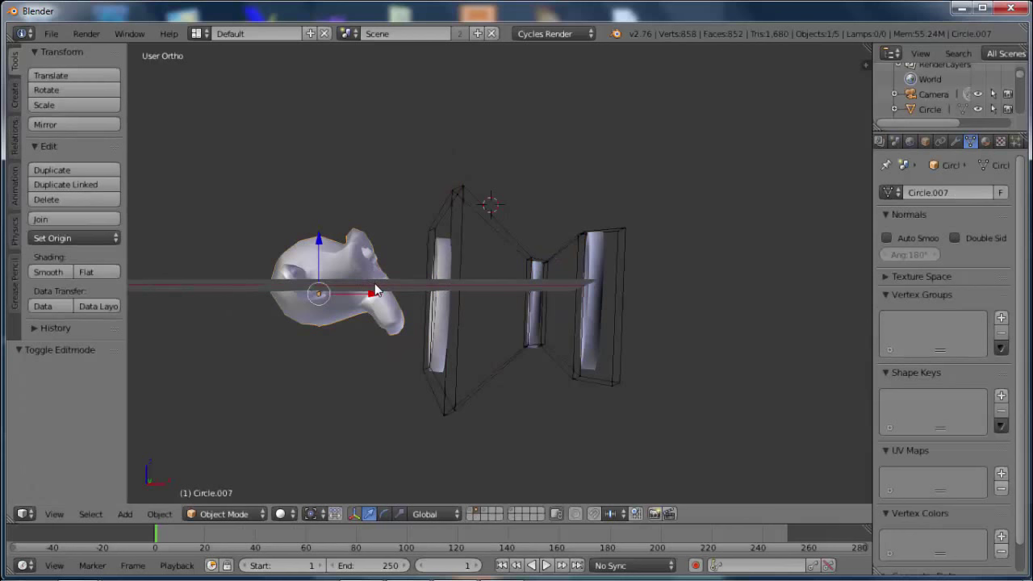
mouse_move(375, 291)
mouse_down()
mouse_move(293, 285)
mouse_move(492, 339)
mouse_move(757, 355)
mouse_move(666, 346)
mouse_move(529, 358)
mouse_up()
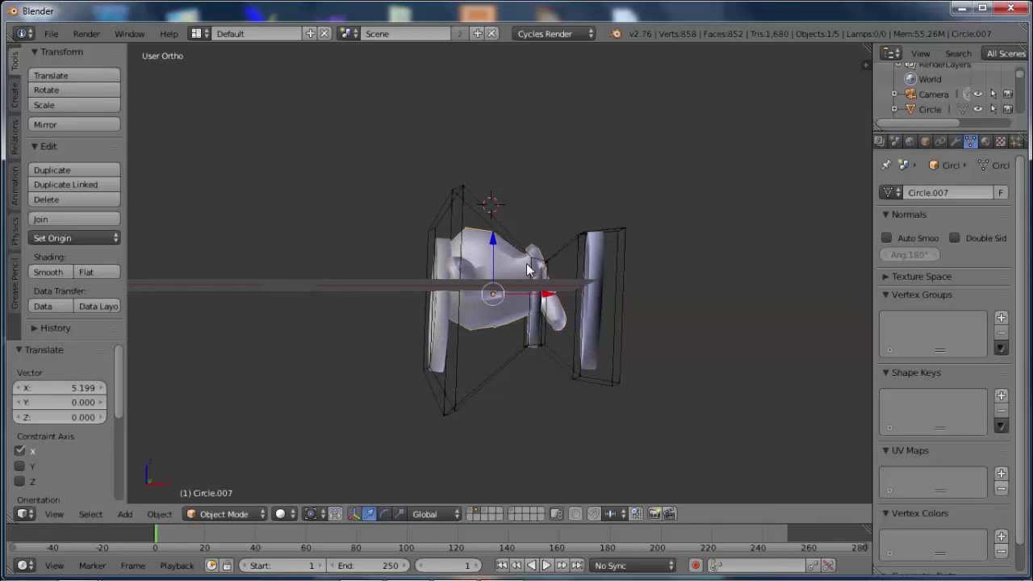
key(g)
key(z)
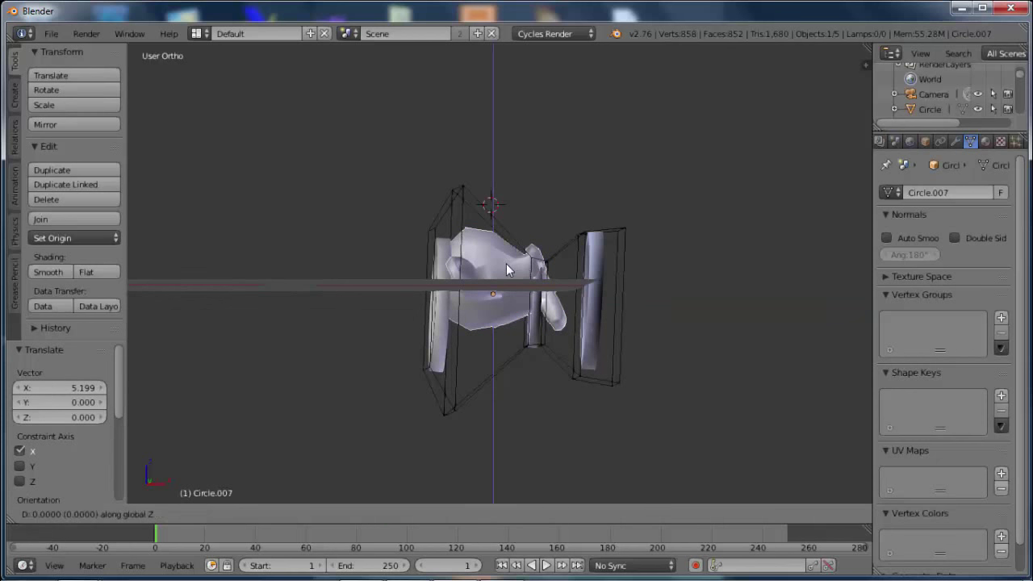
key(x)
click(304, 258)
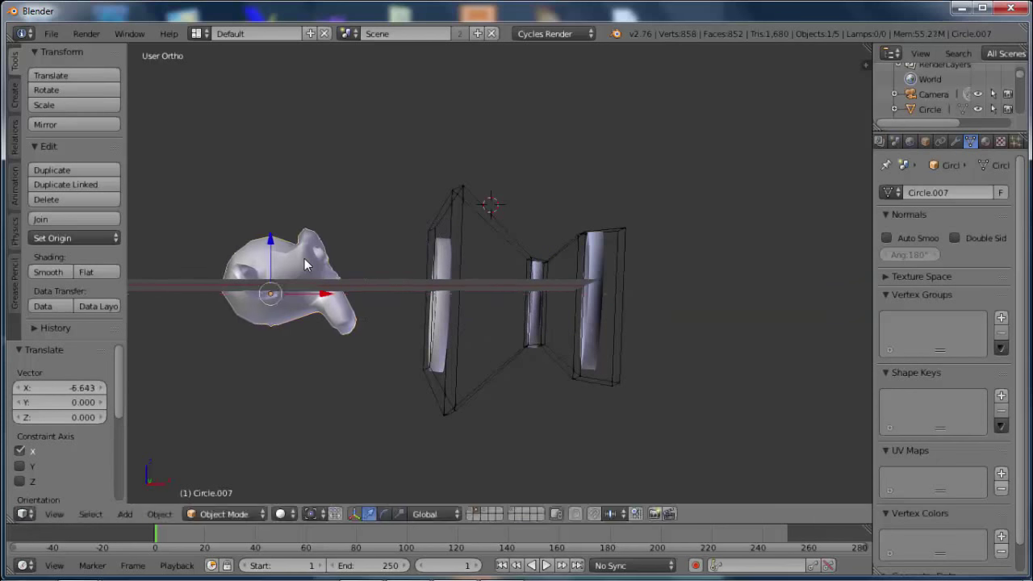
- Nudge the monkey slightly down in Z, then move it back left of the rings along X
key(g)
key(z)
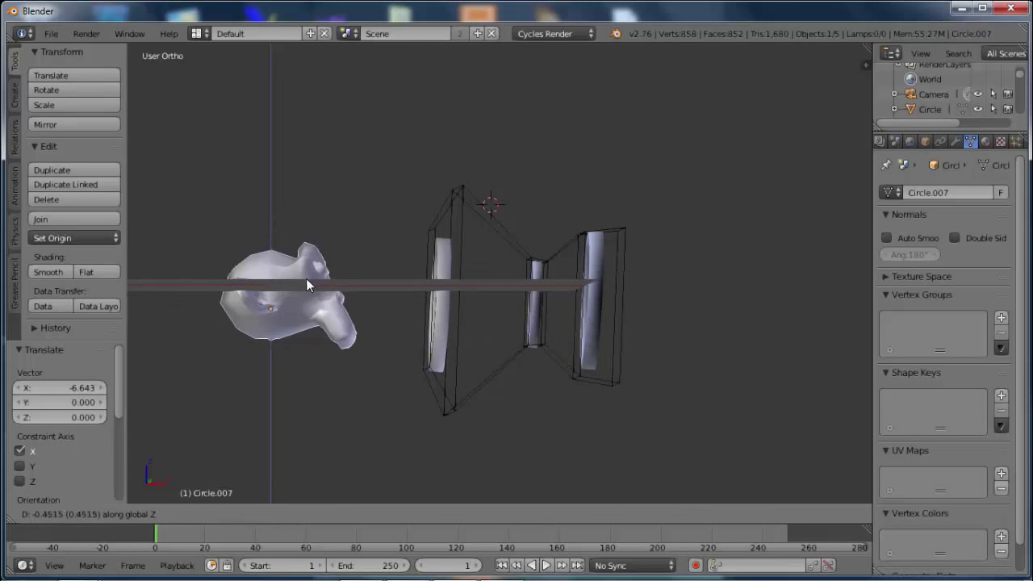
click(306, 279)
key(g)
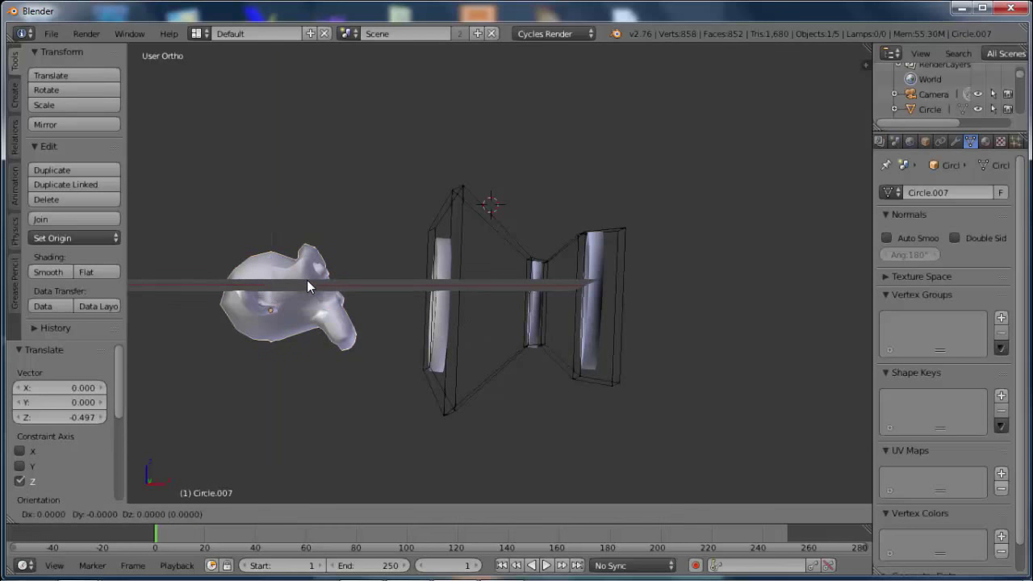
key(x)
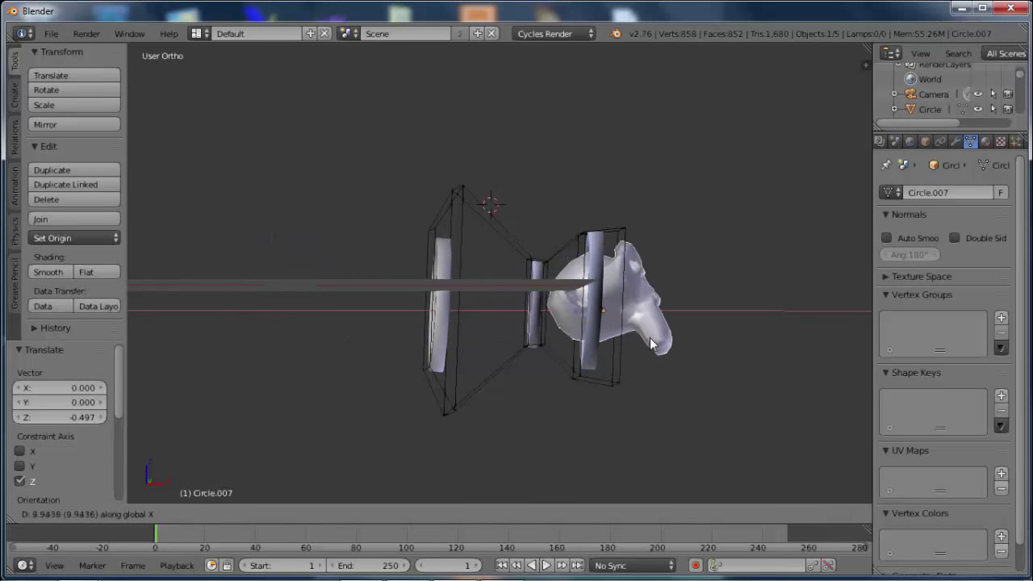
click(321, 331)
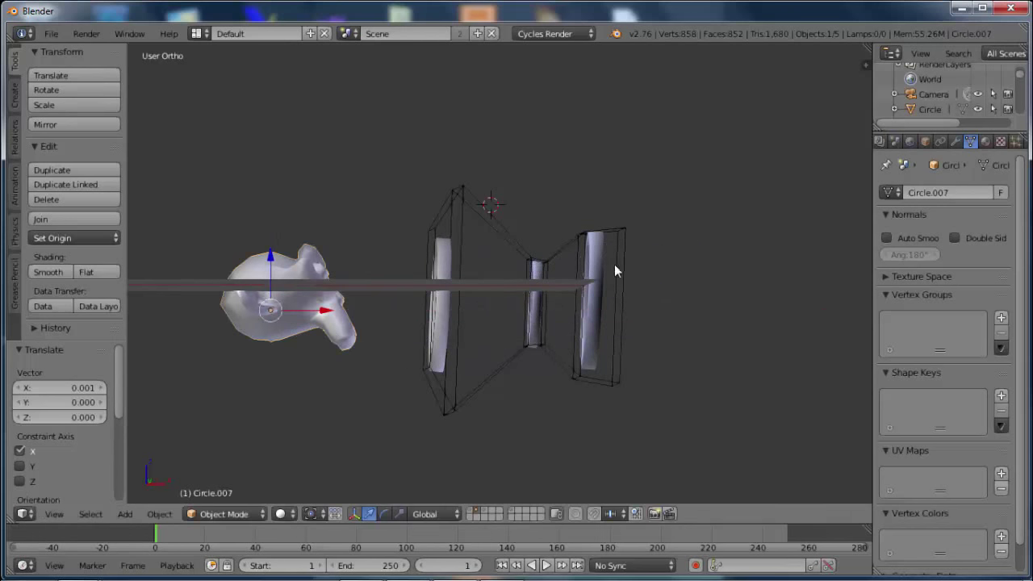
scroll(530, 321, up, 2)
scroll(530, 321, up, 2)
- Select the middle points of Lattice.004 and scale them to 0.591 to pinch the waist
right_click(561, 246)
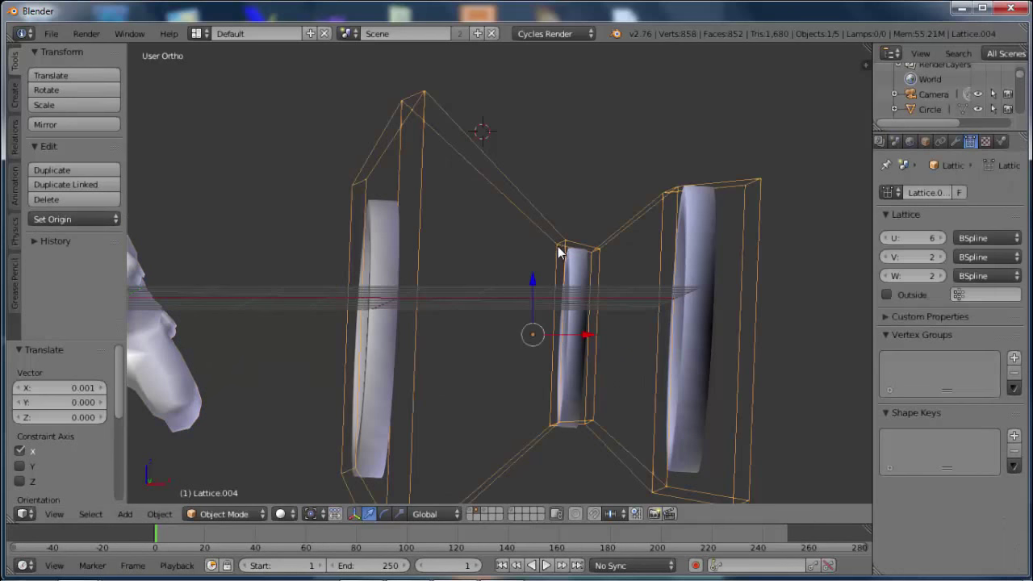
key(Tab)
right_click(566, 242)
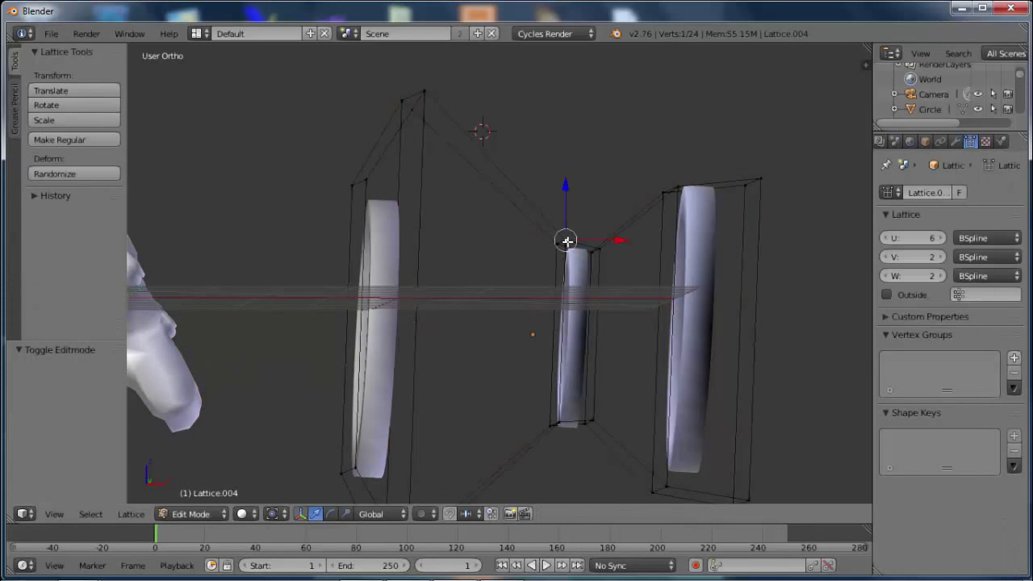
shift+right_click(560, 243)
shift+right_click(554, 423)
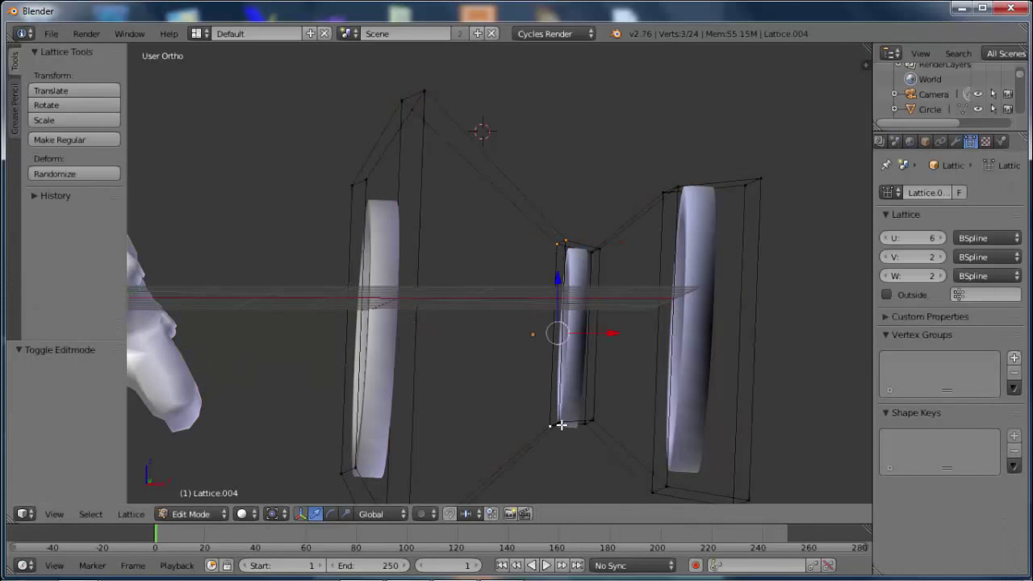
shift+right_click(589, 420)
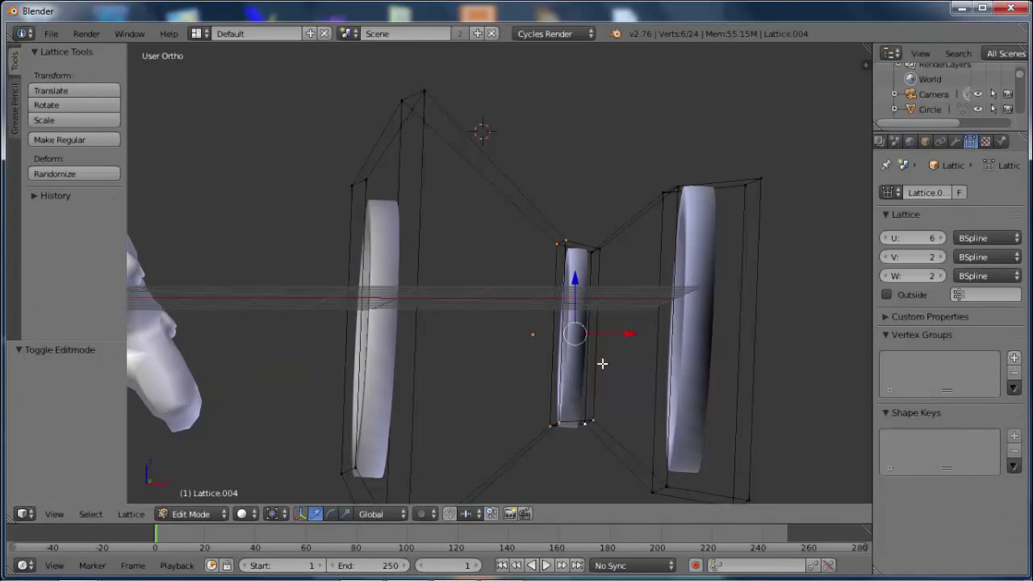
key(s)
click(606, 305)
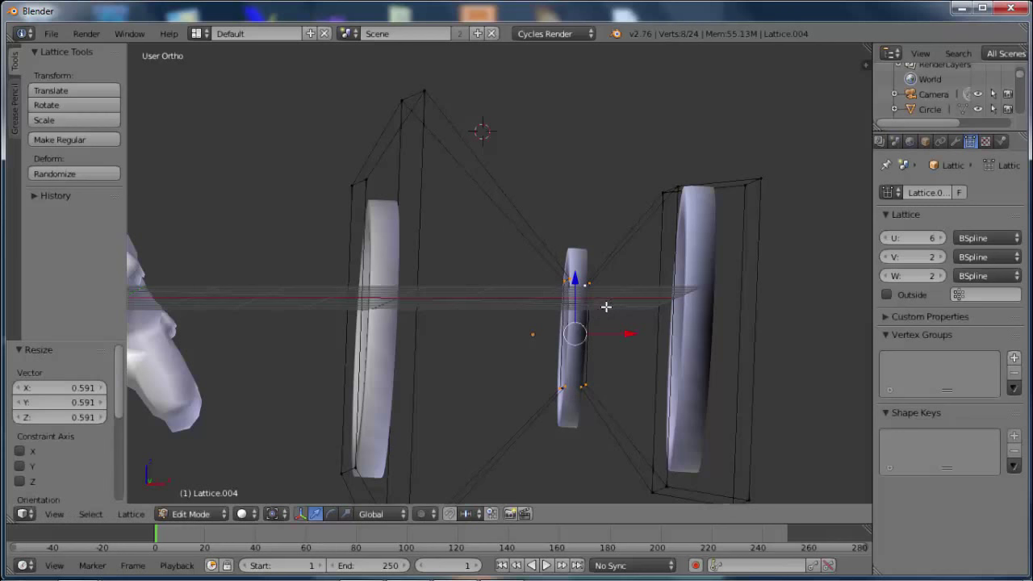
- Check the hourglass lattice in front view, leave point editing and select the monkey head
mouse_move(448, 347)
middle_down()
mouse_move(488, 357)
mouse_move(359, 345)
mouse_move(409, 340)
middle_up()
key(KP_1)
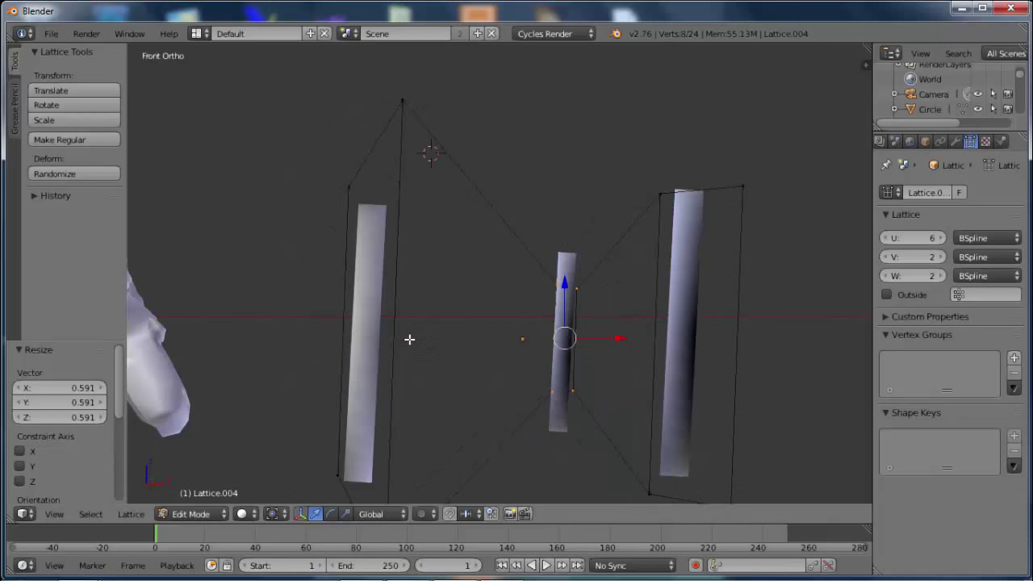
scroll(409, 339, down, 3)
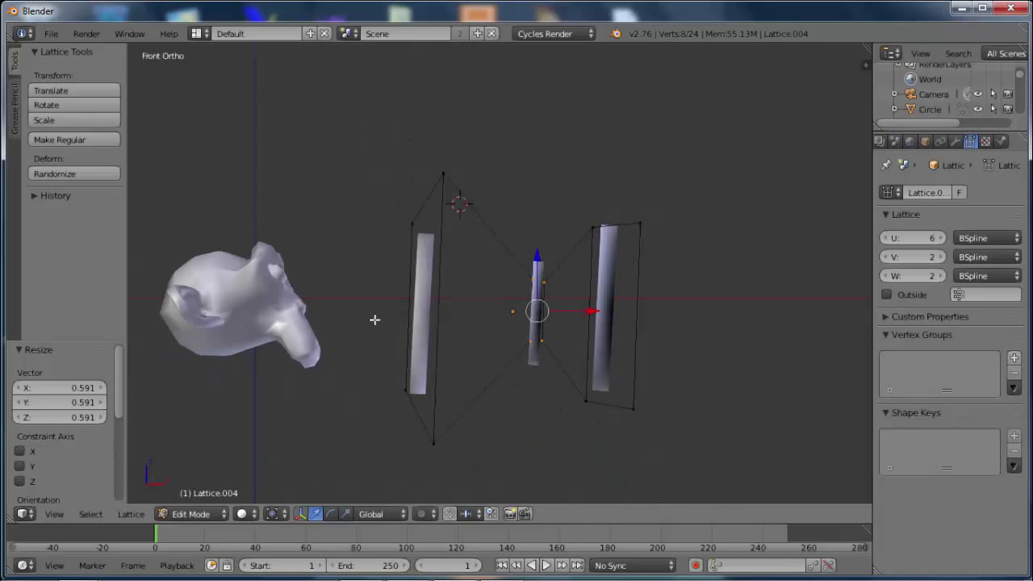
key(Tab)
right_click(238, 305)
- Shift the monkey along X to -0.351 and insert a Location keyframe at frame 1
key(g)
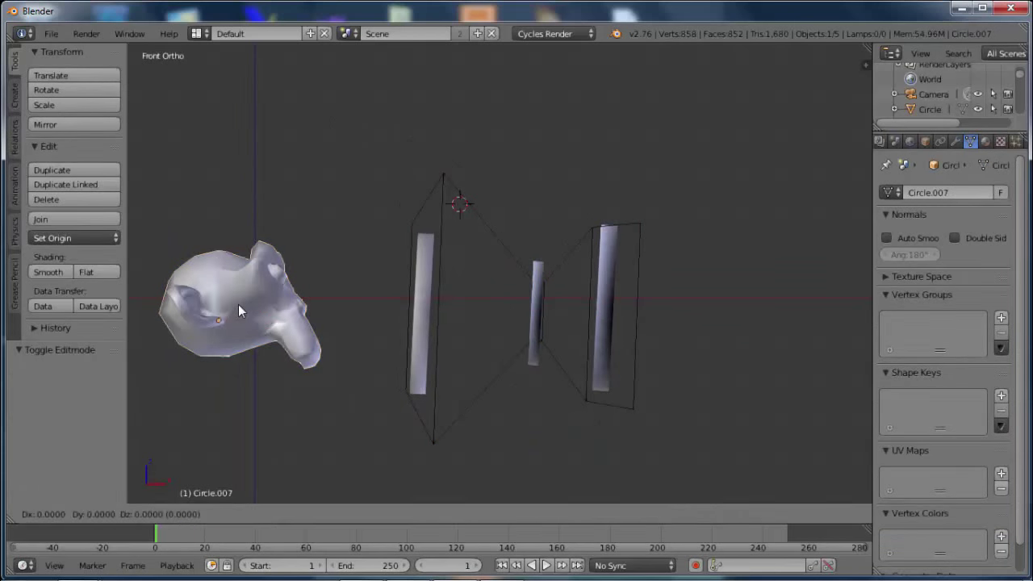
key(x)
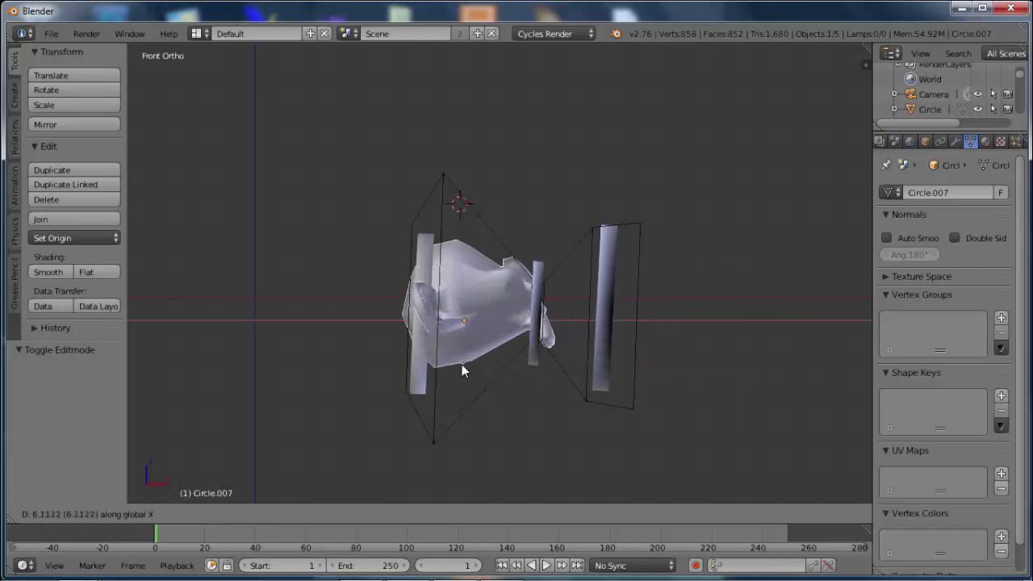
click(231, 355)
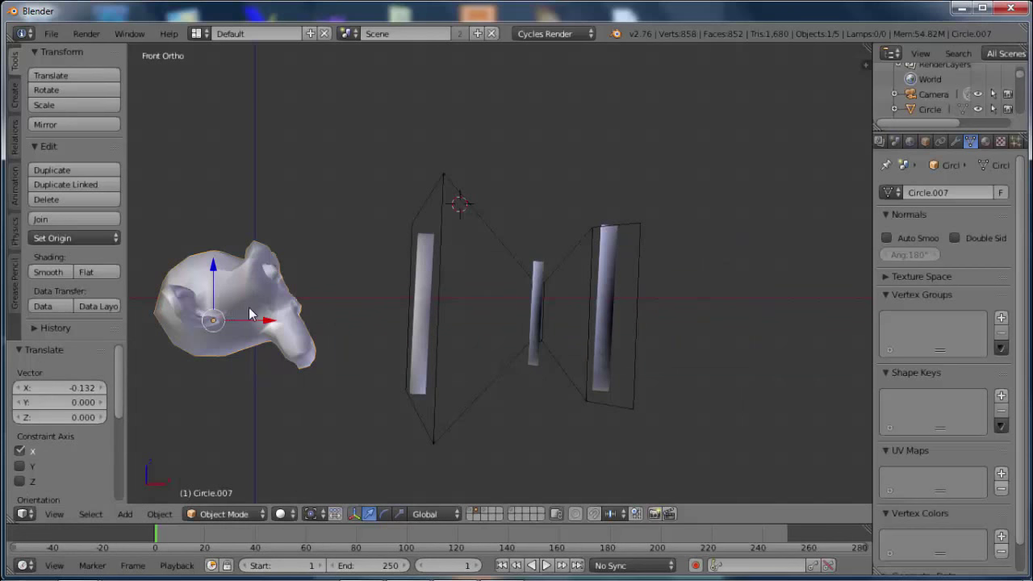
scroll(256, 315, down, 4)
key(g)
key(x)
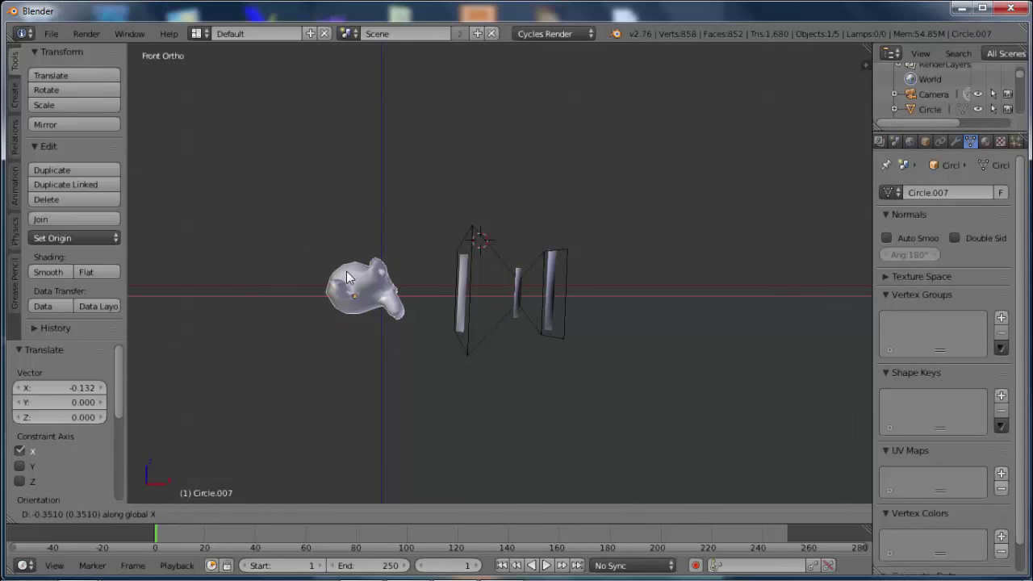
click(346, 271)
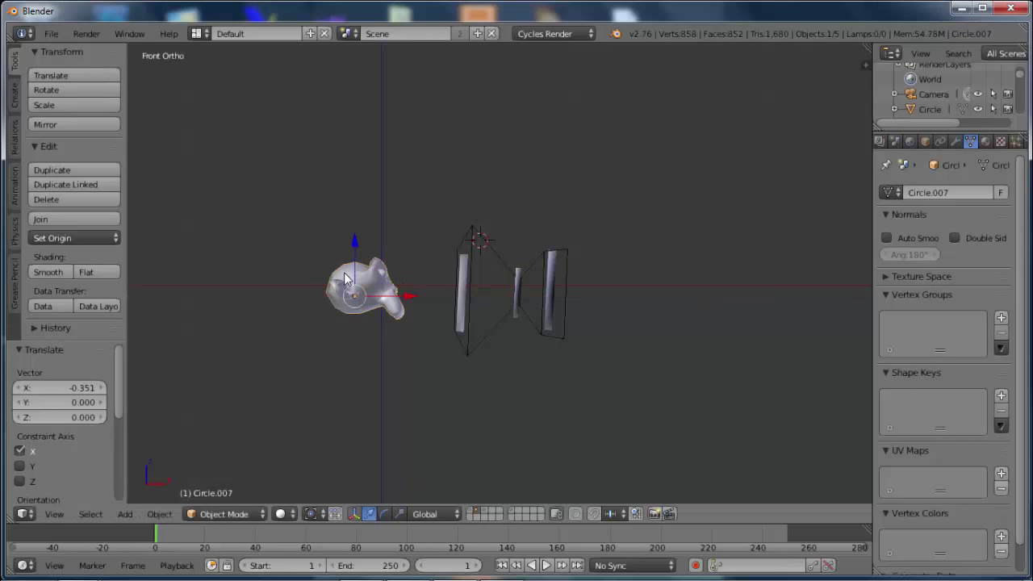
key(i)
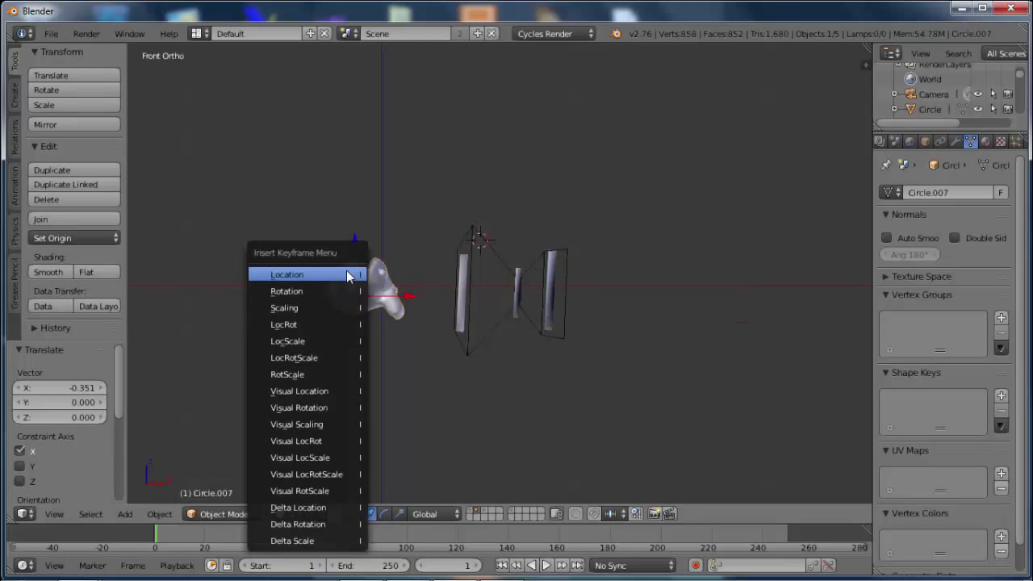
click(348, 275)
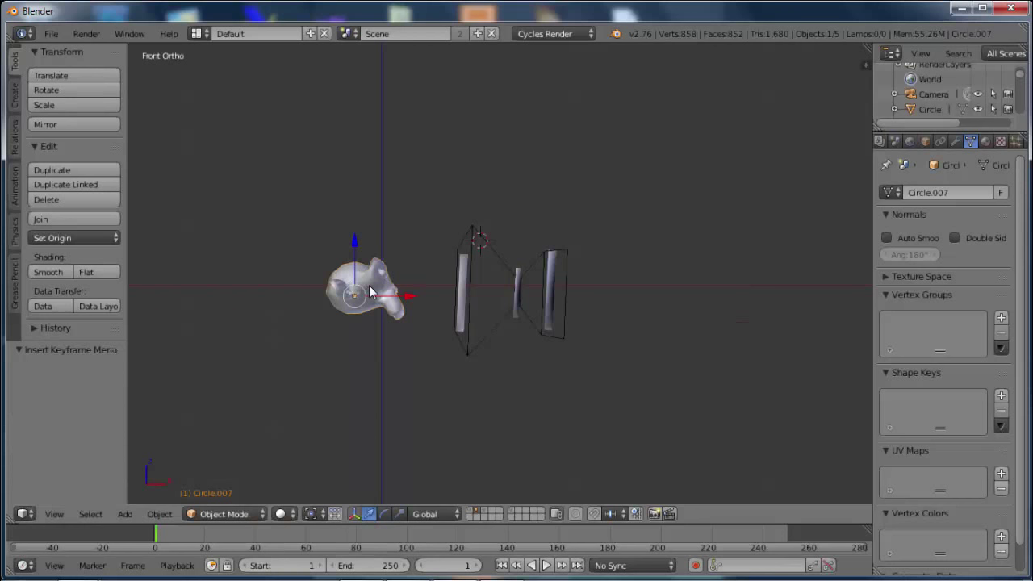
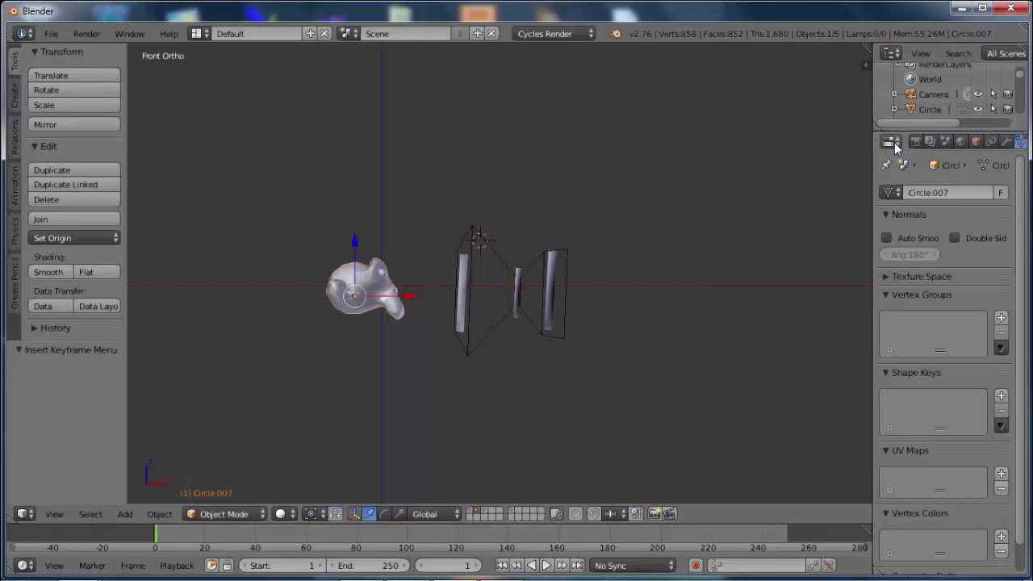
- Change the scene frame rate from 24 to 30 fps and set the current frame to 60
click(916, 141)
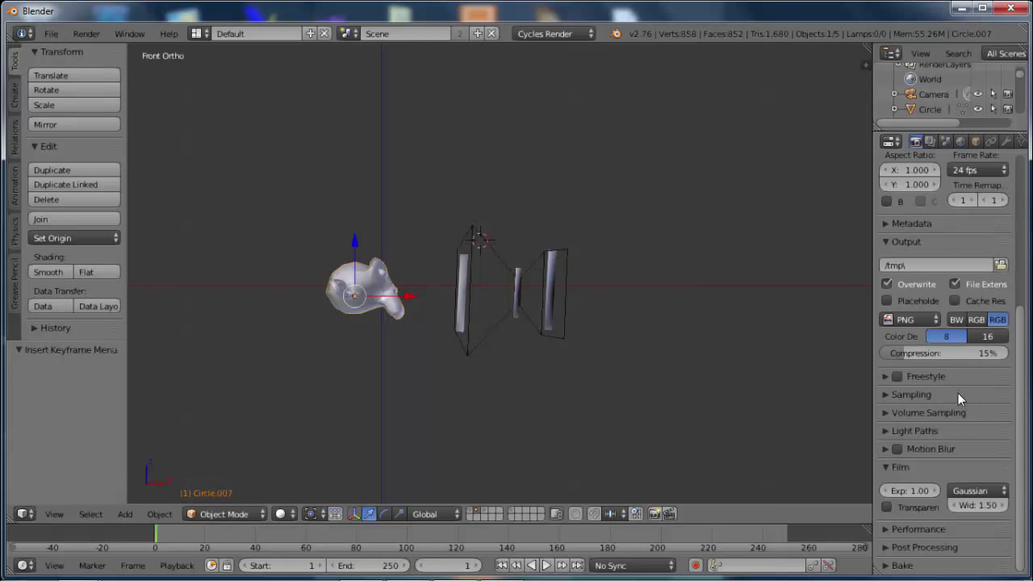
scroll(959, 273, up, 4)
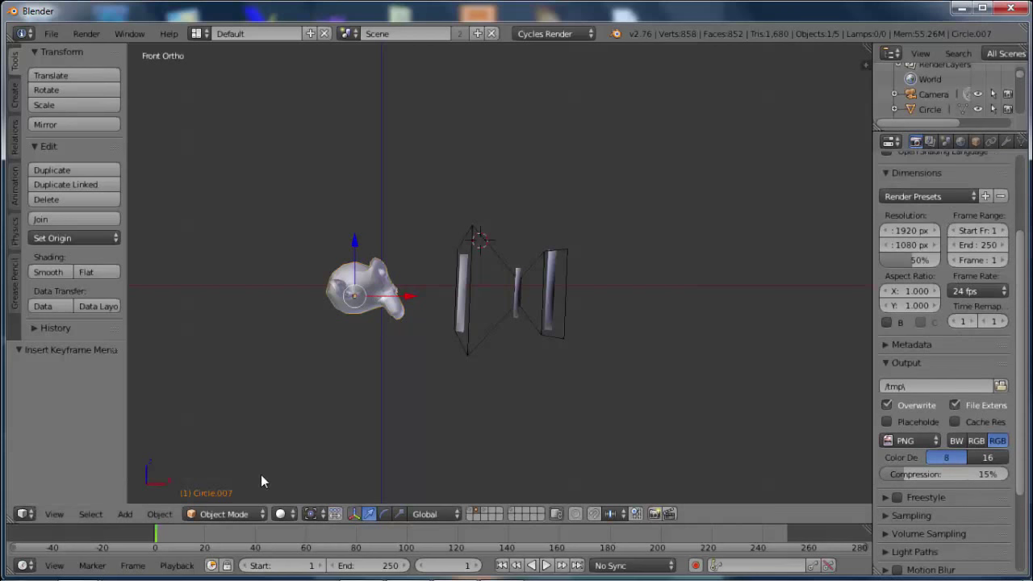
click(964, 290)
click(965, 368)
click(305, 534)
- Move the monkey head about 19 units along X past the rings and keyframe its location at frame 60
key(g)
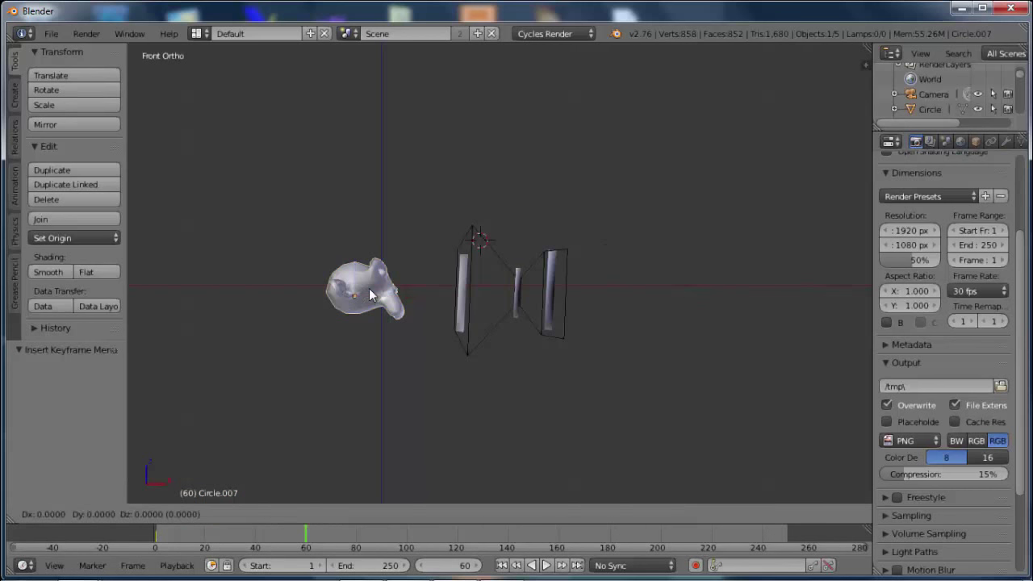
key(x)
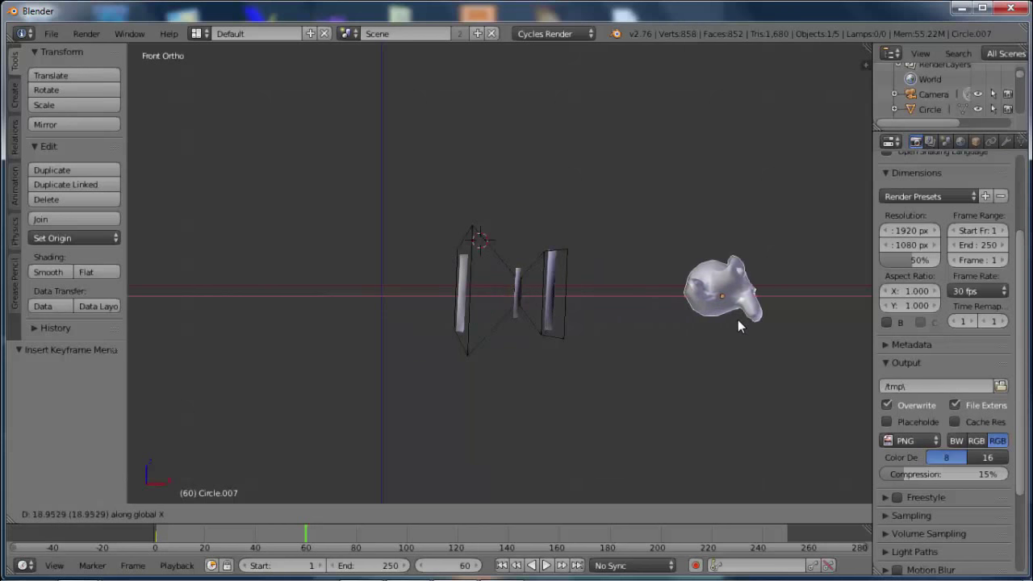
click(737, 319)
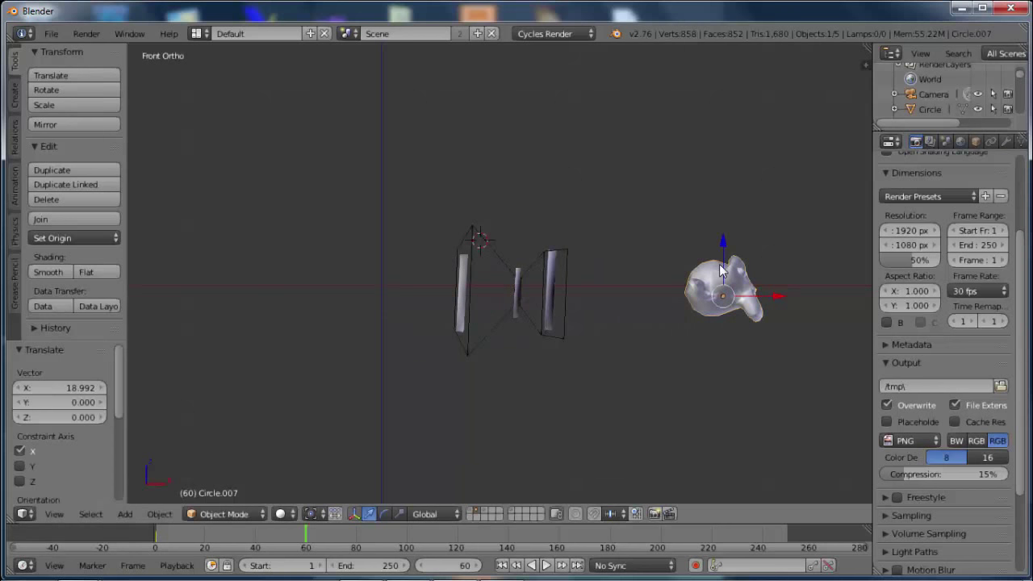
key(i)
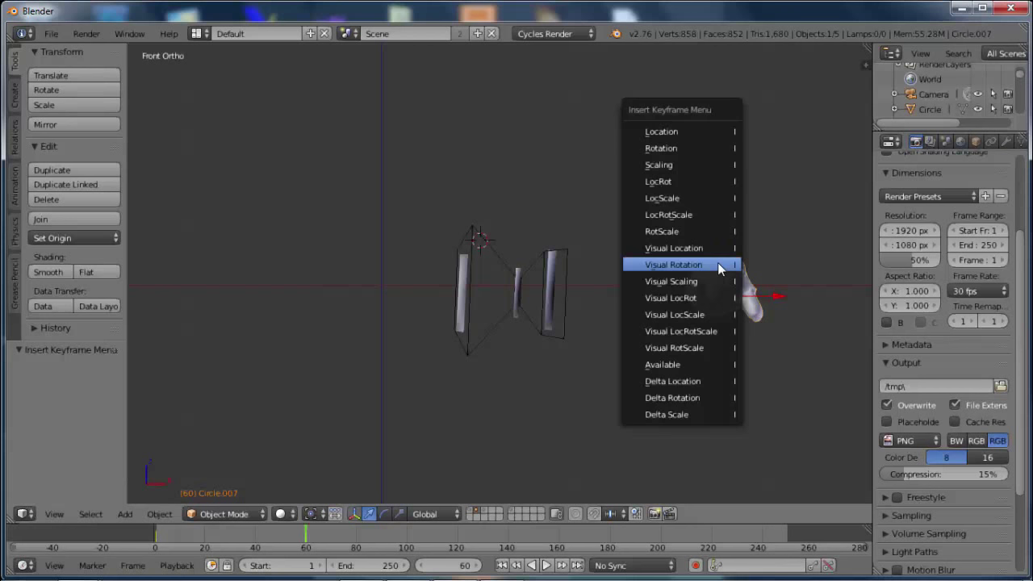
click(688, 131)
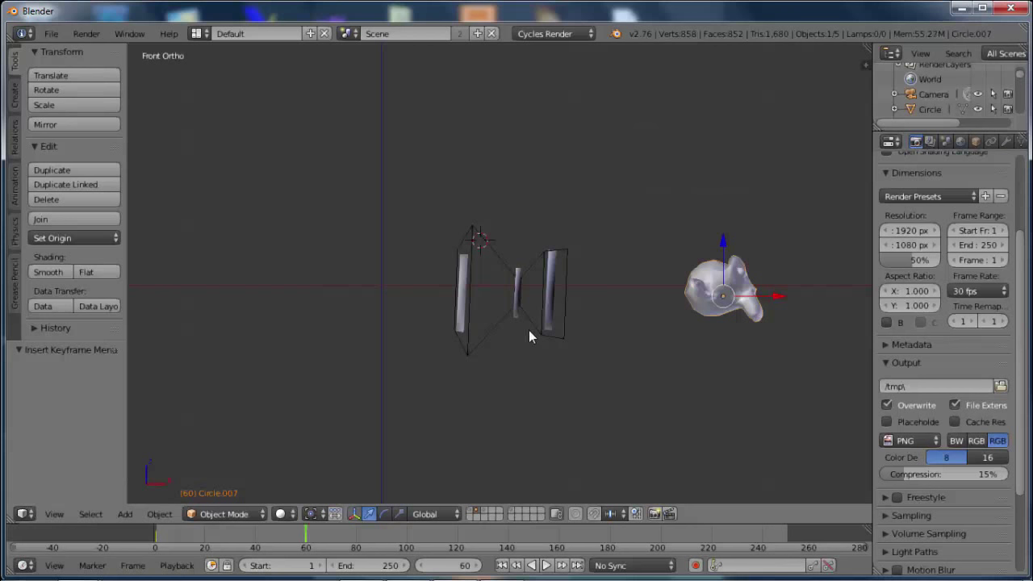
- Set the scene end frame to 60 and play back the monkey's motion from frame 1
click(156, 529)
scroll(965, 200, up, 1)
scroll(965, 202, up, 3)
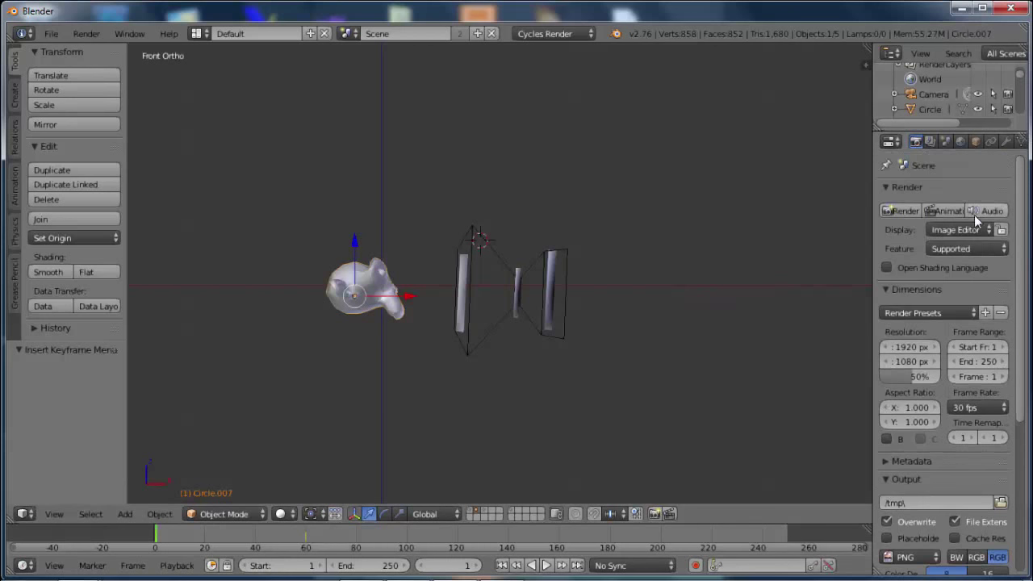
click(982, 357)
text(60)
key(Return)
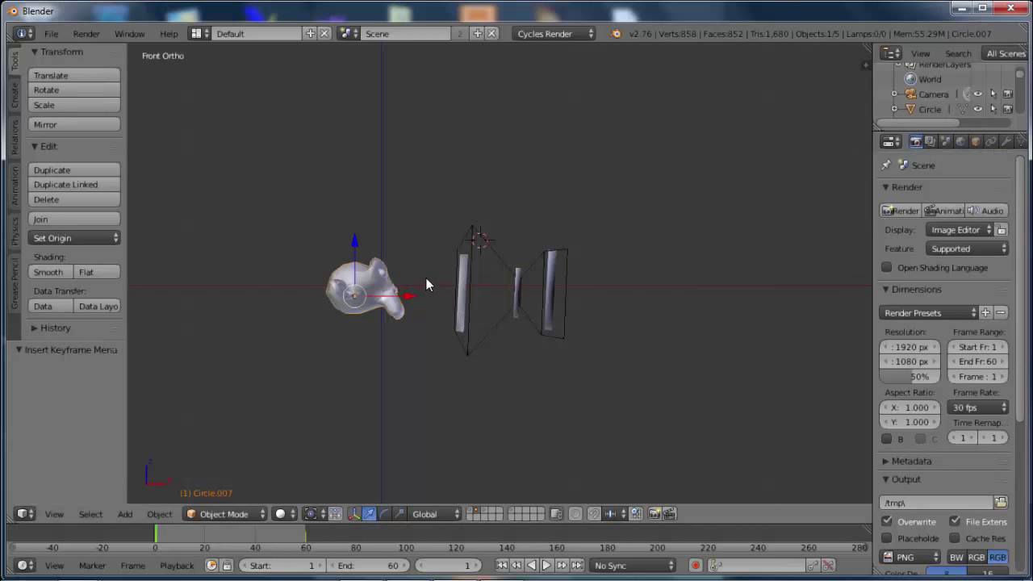
key(alt+a)
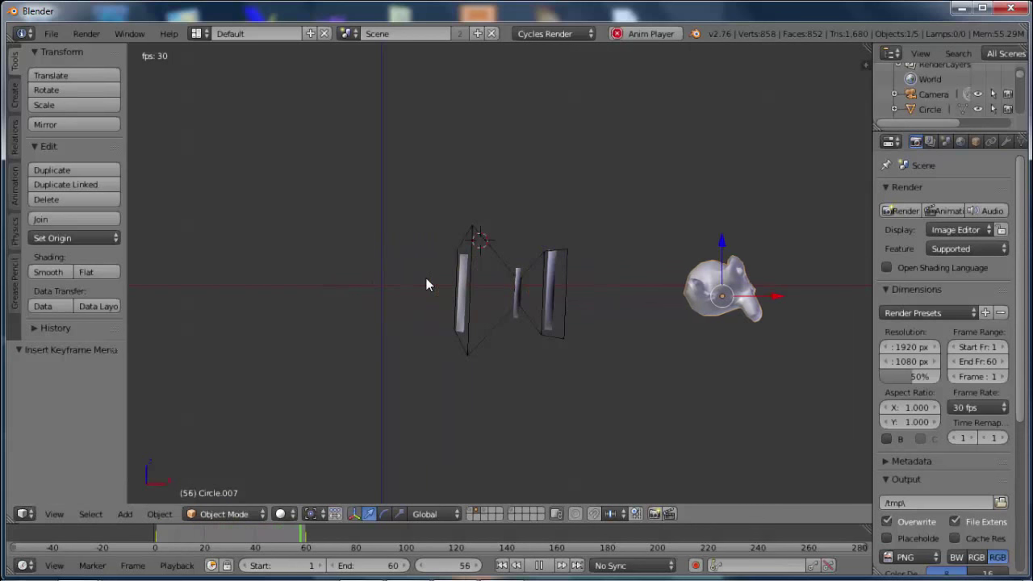
key(Escape)
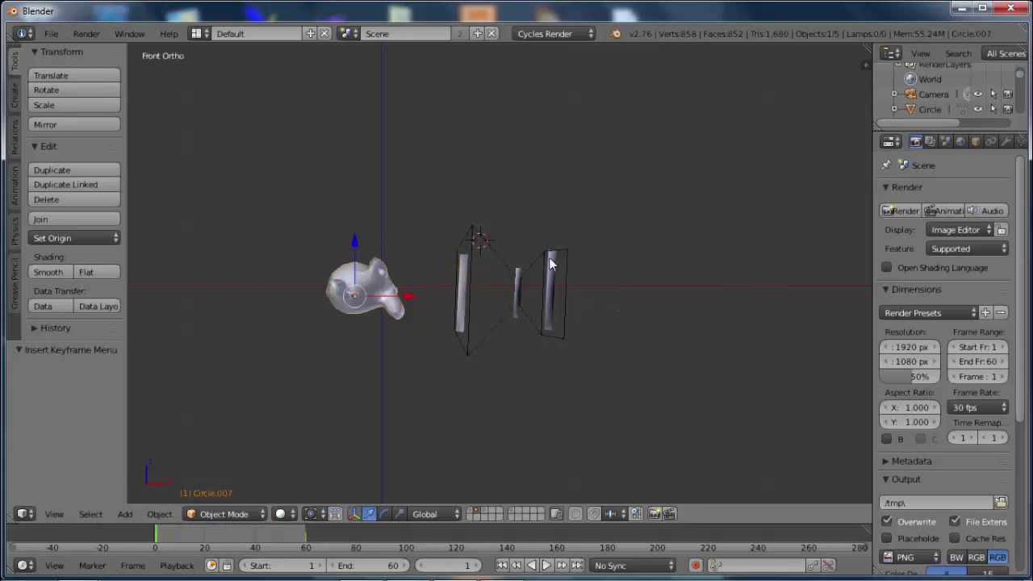
- Select the lattice's far-end vertices in Edit Mode and scale them up 2.467 times
right_click(564, 253)
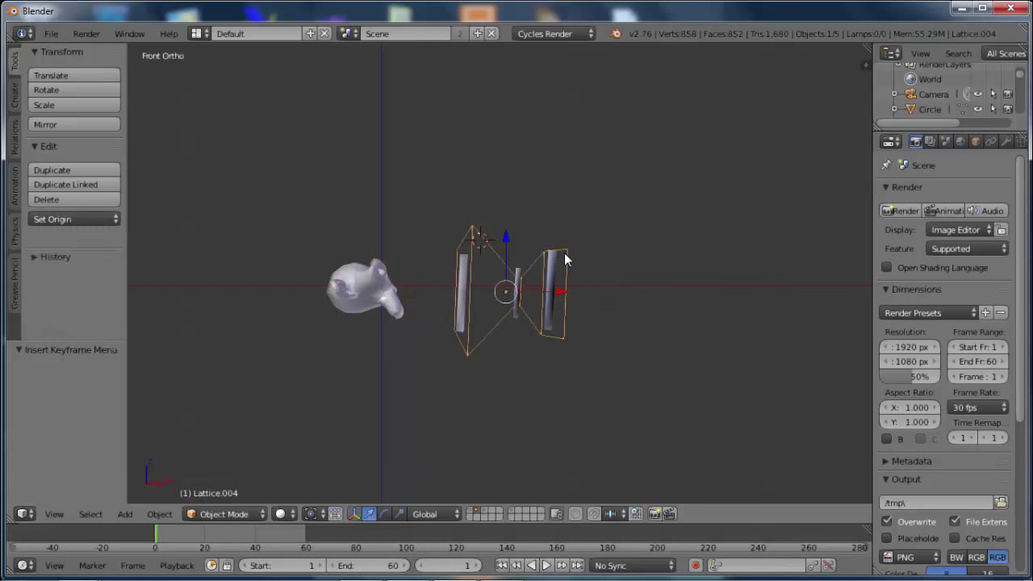
key(Tab)
right_click(566, 252)
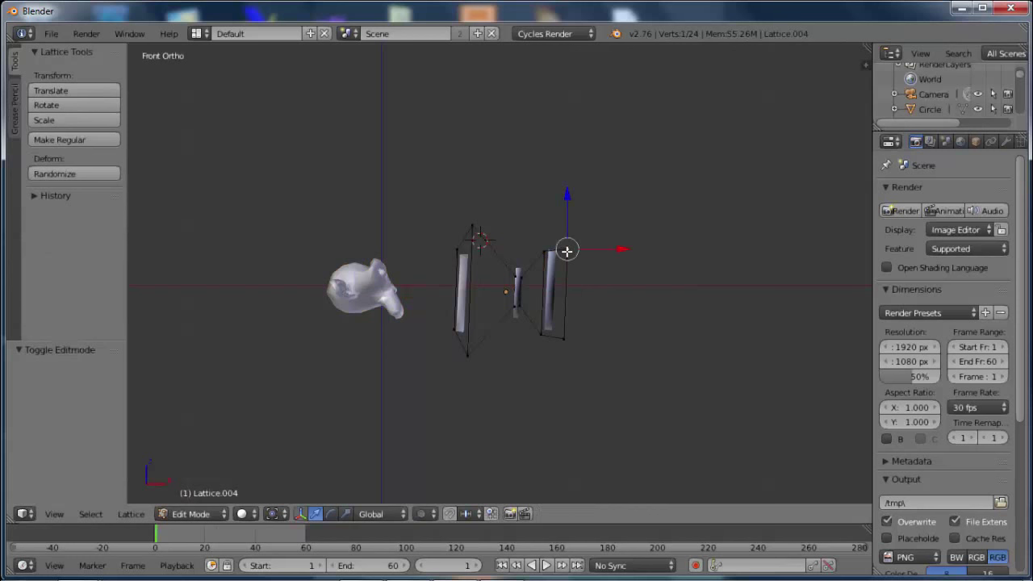
middle_drag(566, 257, 567, 293)
shift+right_click(572, 290)
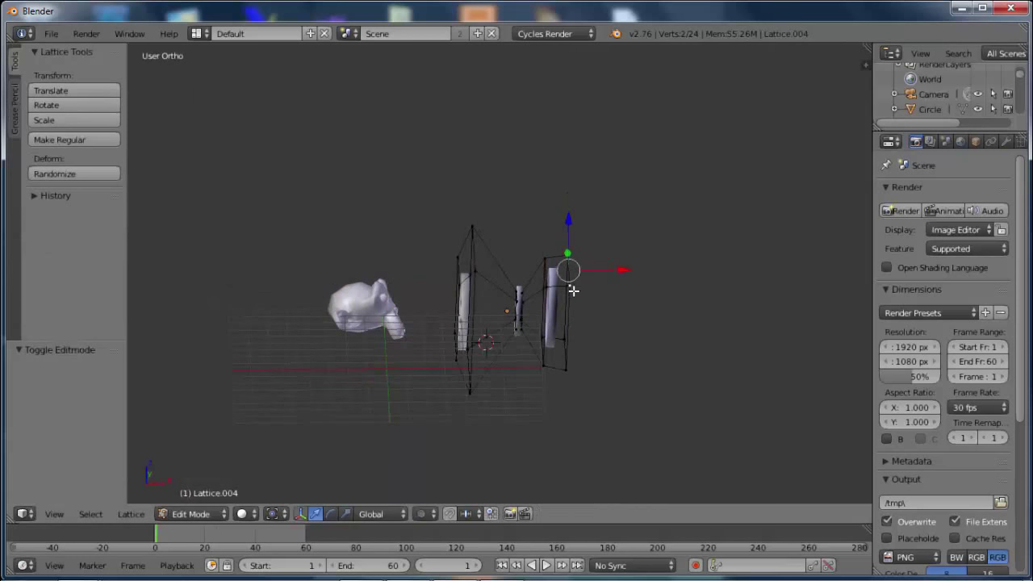
shift+right_click(565, 368)
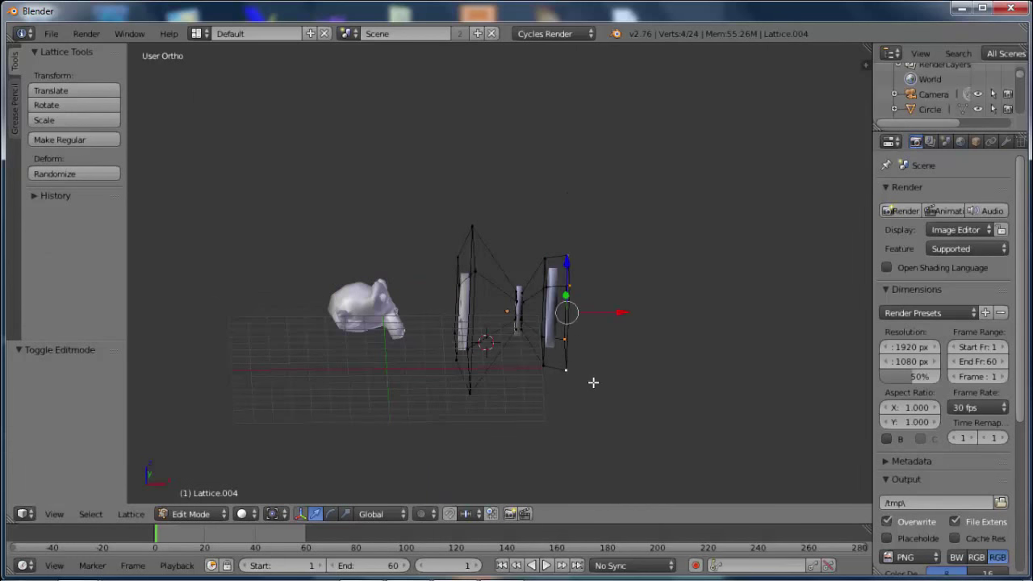
key(s)
click(696, 459)
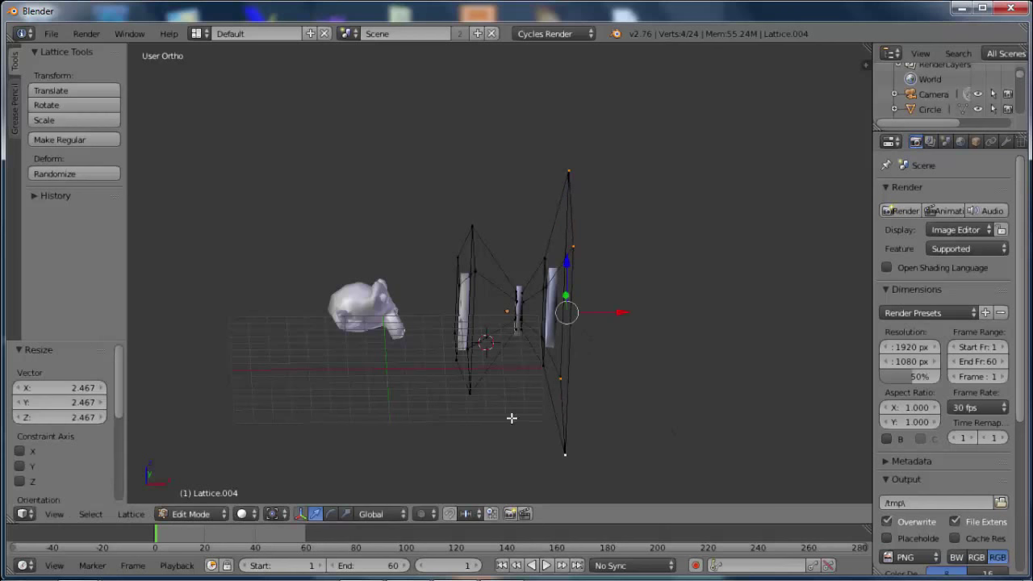
- Play the animation from several angles to check the deformation, then return to Object Mode
mouse_move(510, 417)
middle_down()
mouse_move(497, 354)
mouse_move(507, 368)
middle_up()
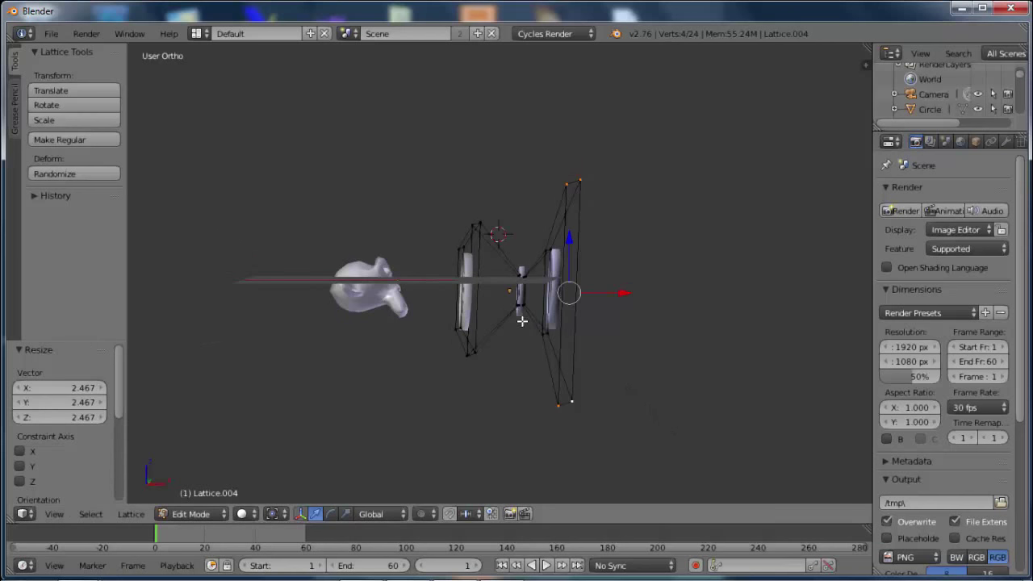
key(alt+a)
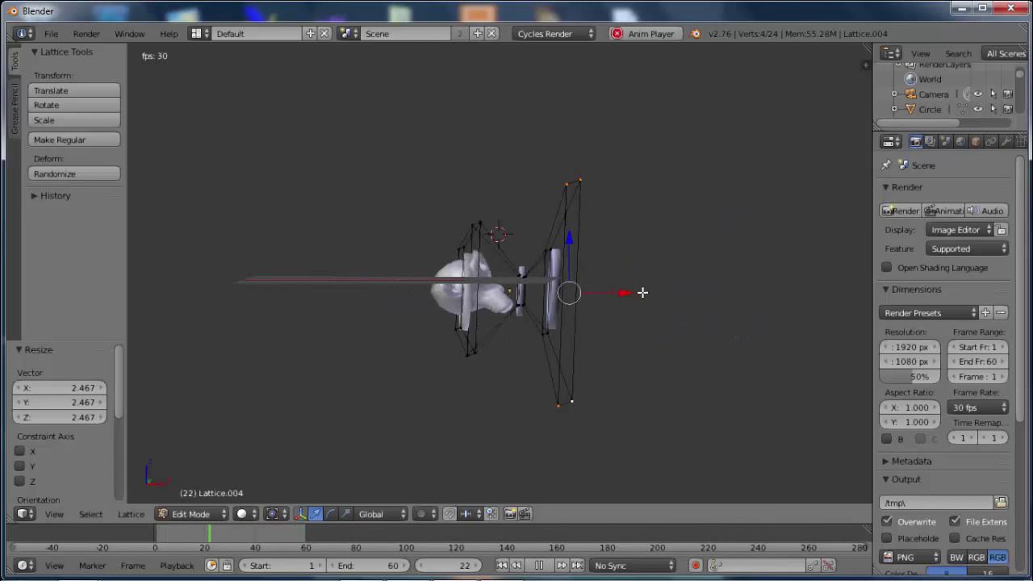
key(Escape)
middle_drag(654, 342, 581, 355)
key(alt+a)
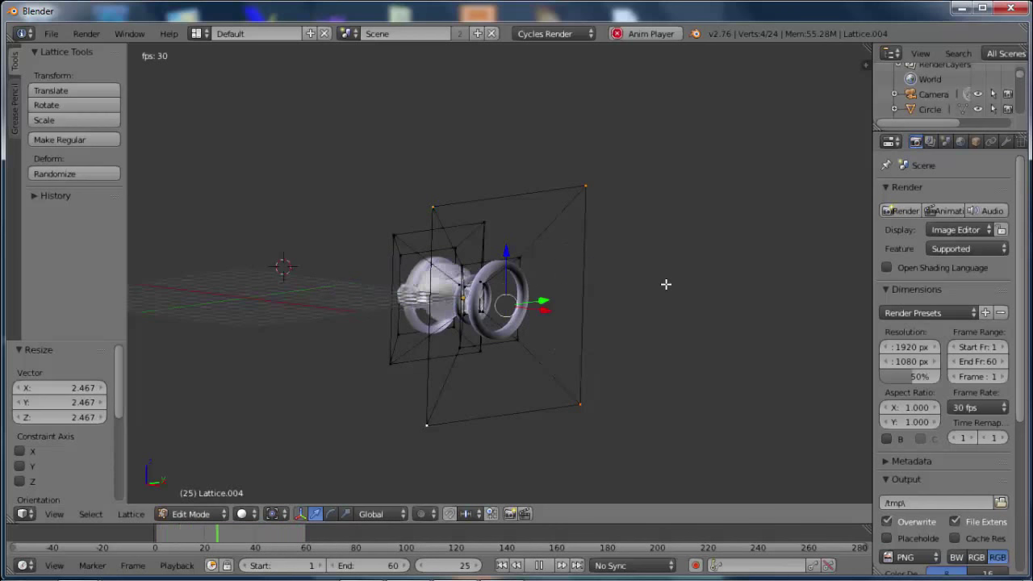
key(Escape)
mouse_move(511, 383)
middle_down()
mouse_move(571, 374)
mouse_move(554, 369)
middle_up()
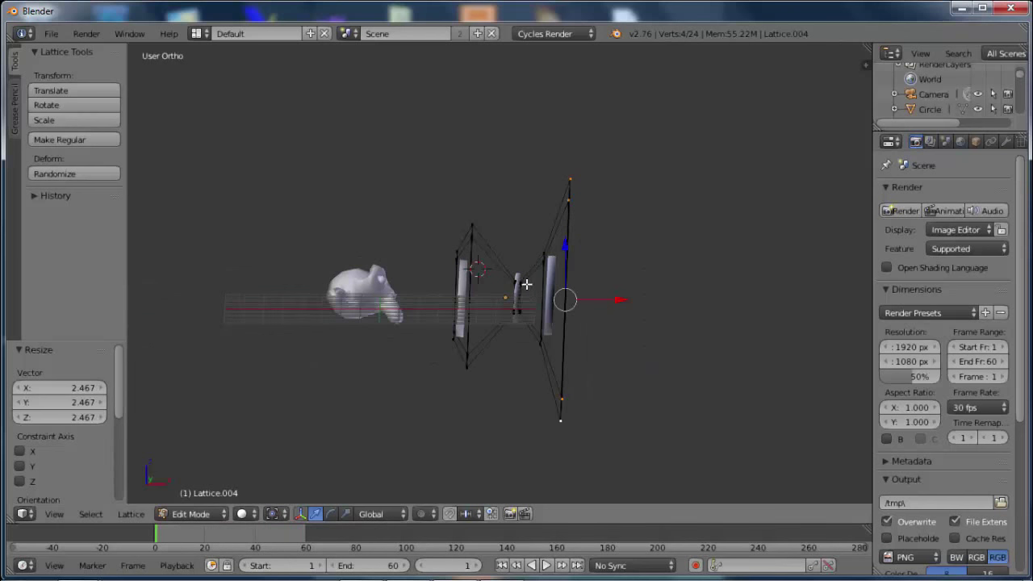
key(Tab)
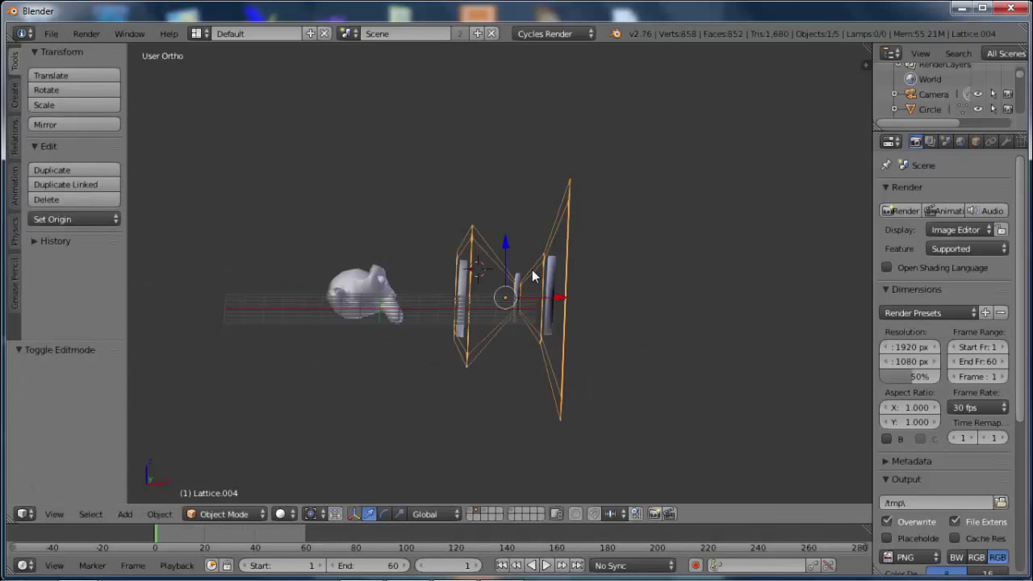
- Shift Lattice.004 about -6.98 units along X so its cage sits over the rings
key(g)
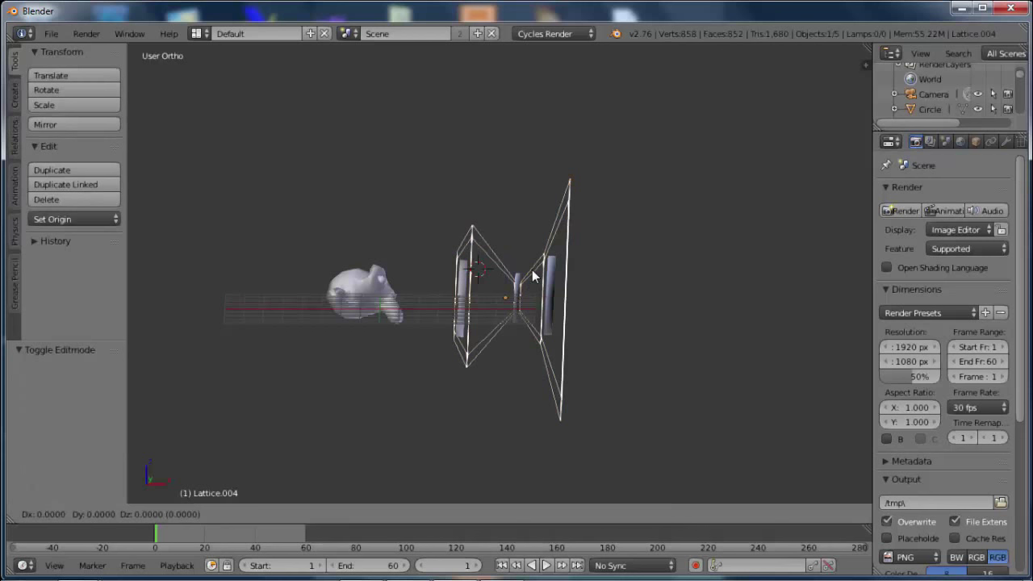
key(x)
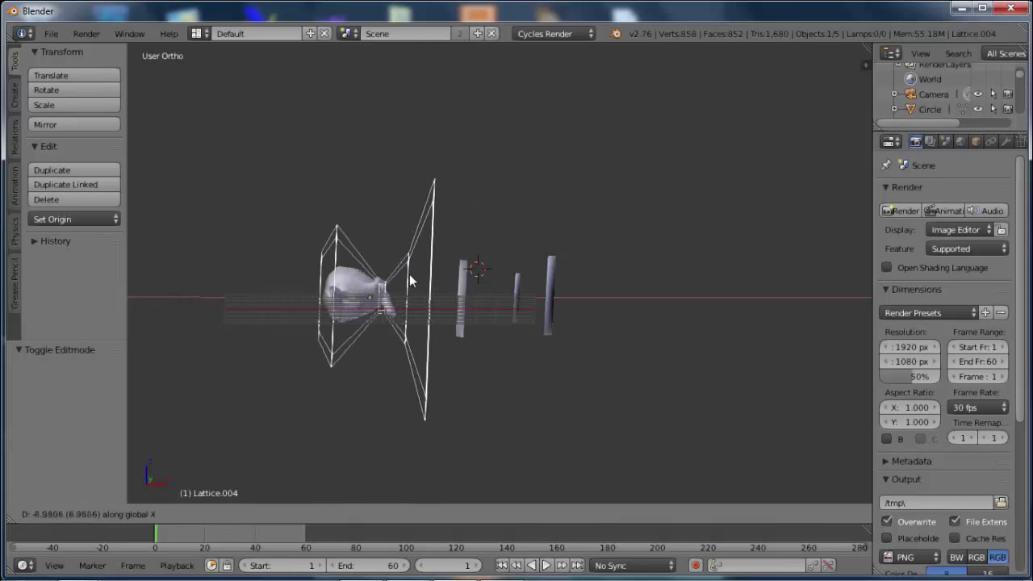
click(546, 273)
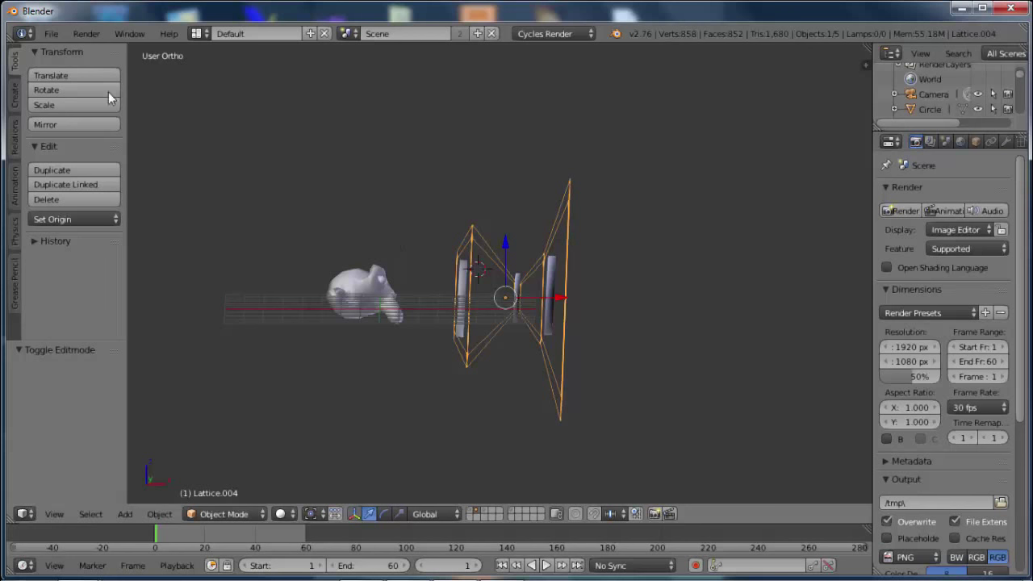
- Switch the viewport to Rendered shading and orbit around the Cycles preview of the head and rings
click(51, 34)
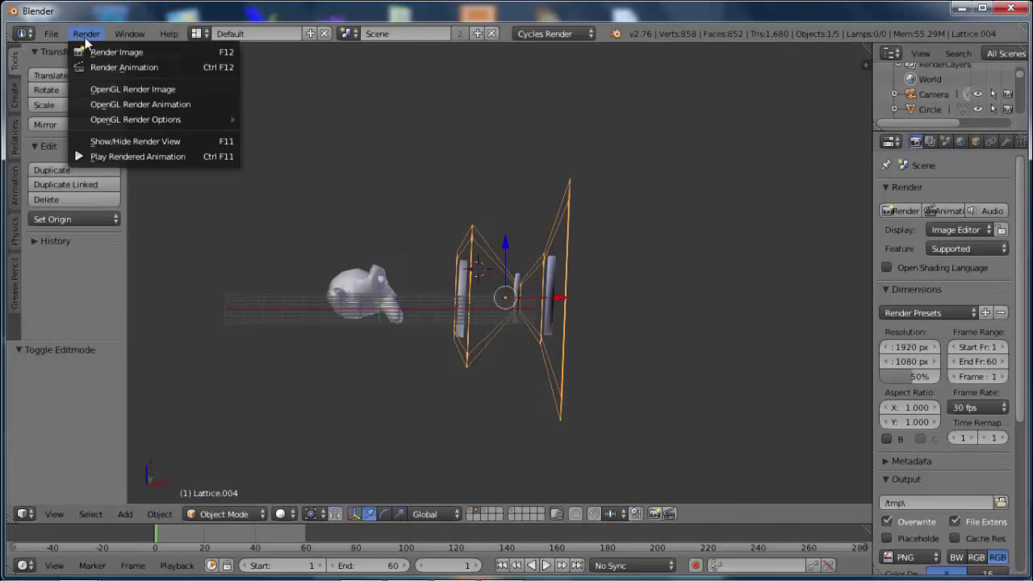
click(446, 372)
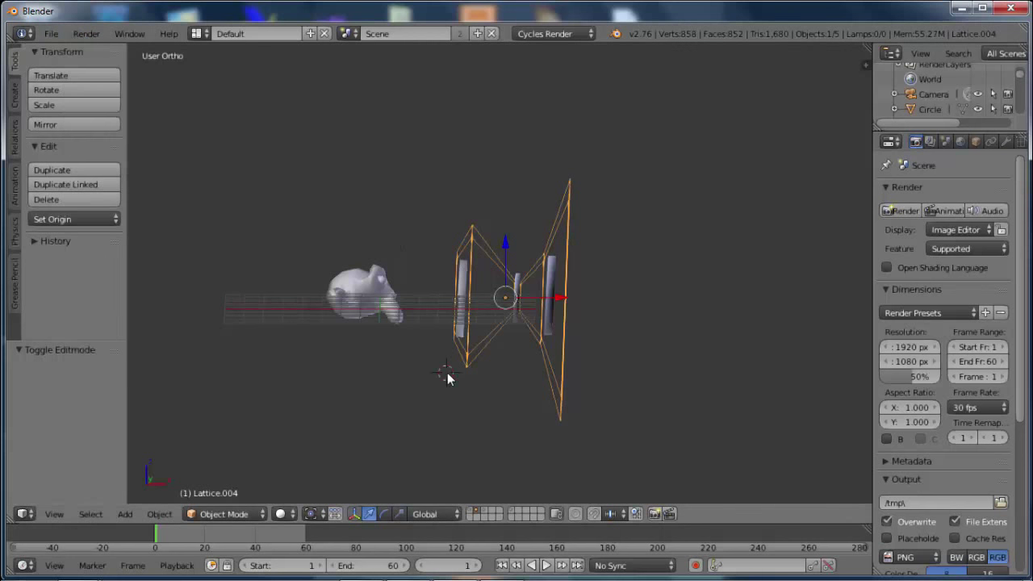
click(281, 514)
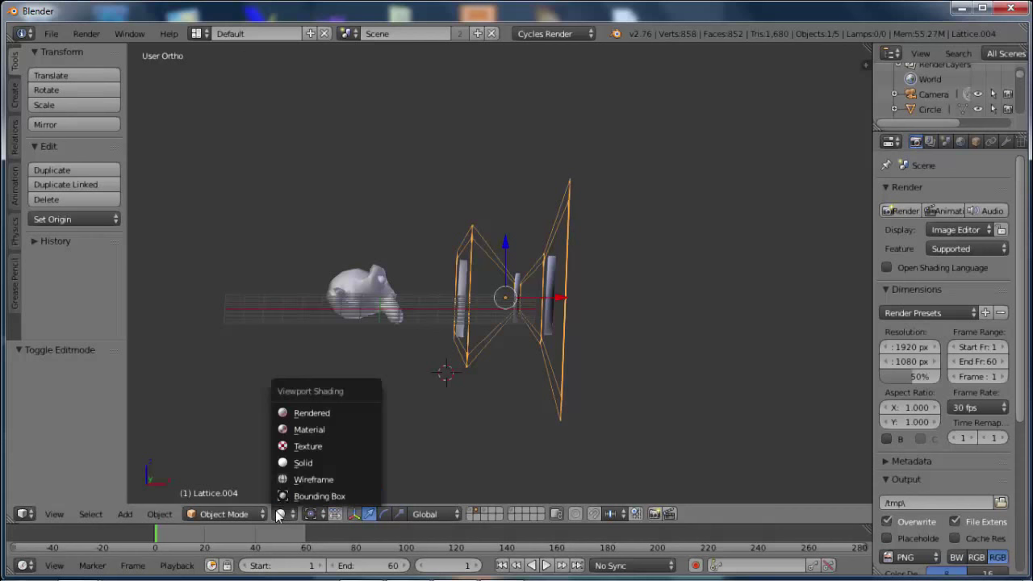
click(310, 412)
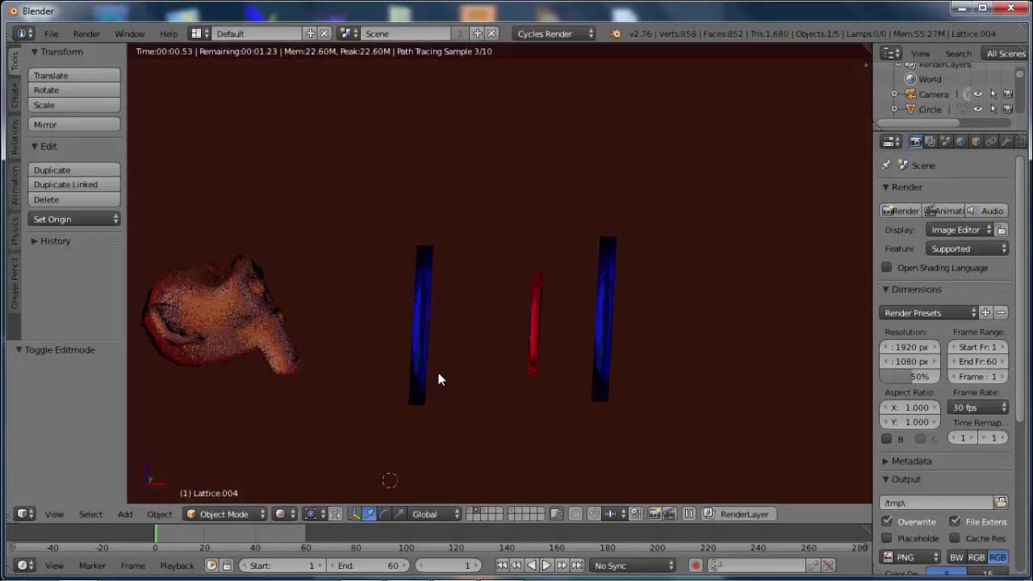
middle_drag(460, 364, 241, 185)
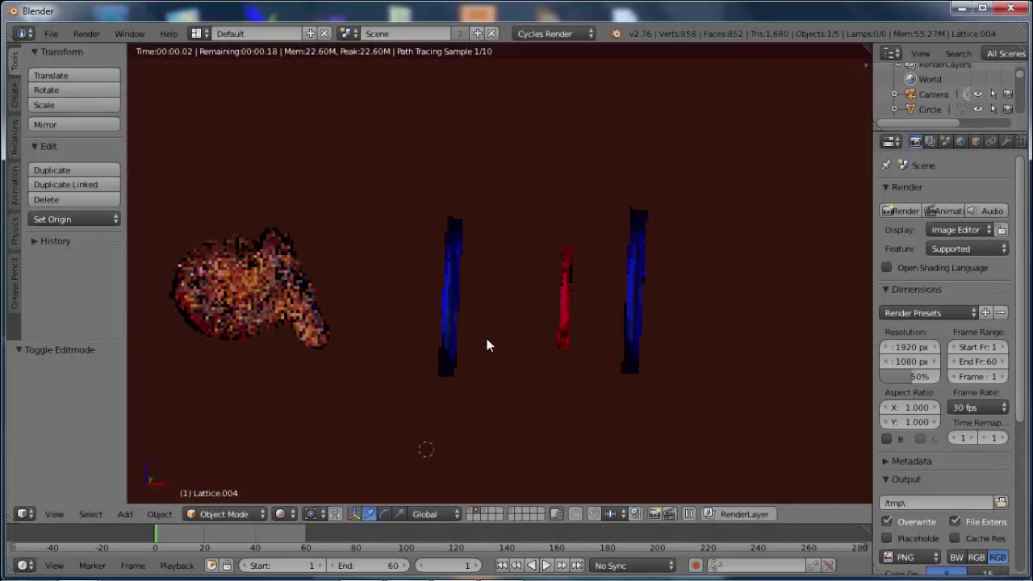
click(87, 34)
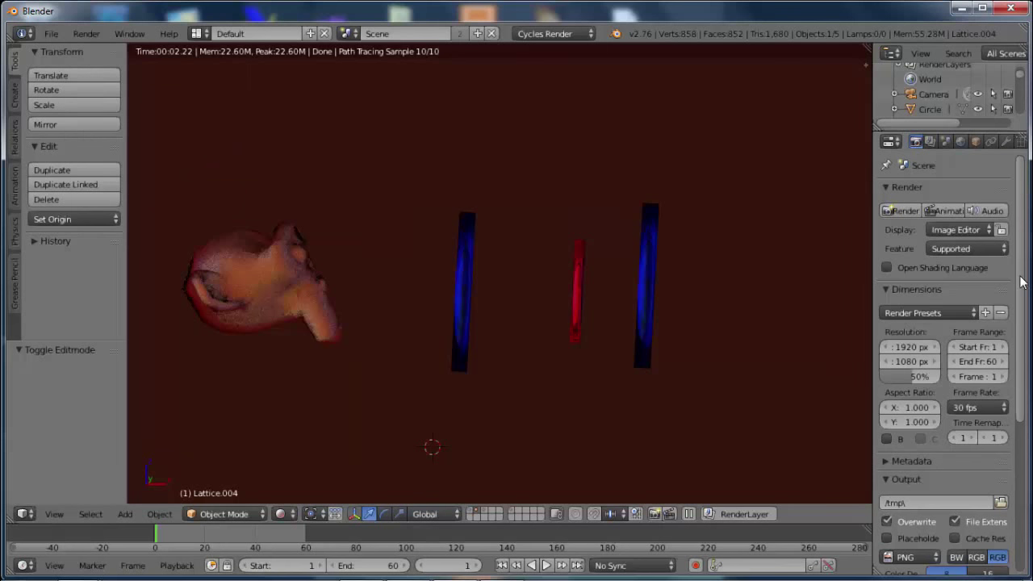
drag(1020, 281, 1018, 376)
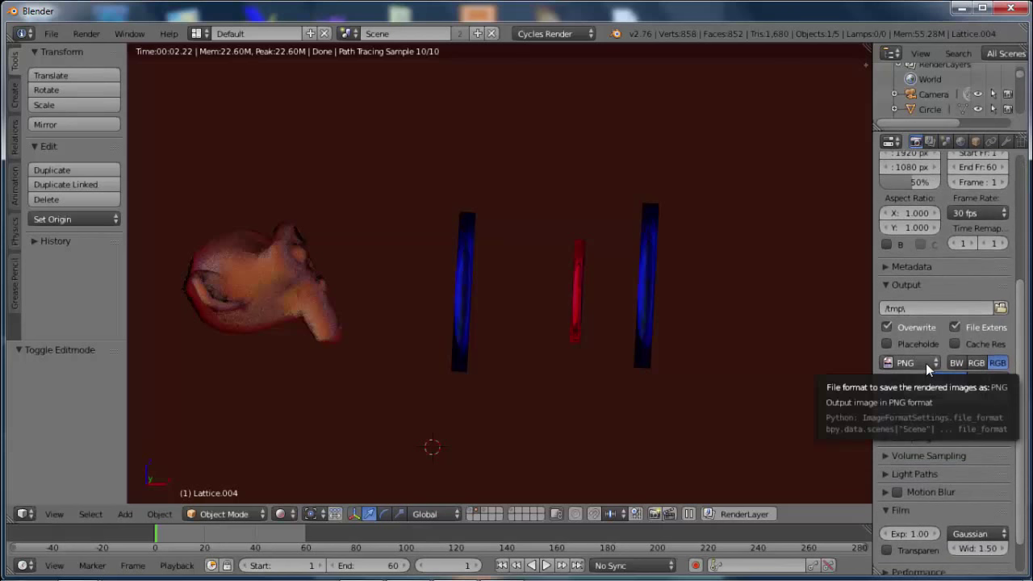
- Change the output file format from PNG to H.264
click(925, 363)
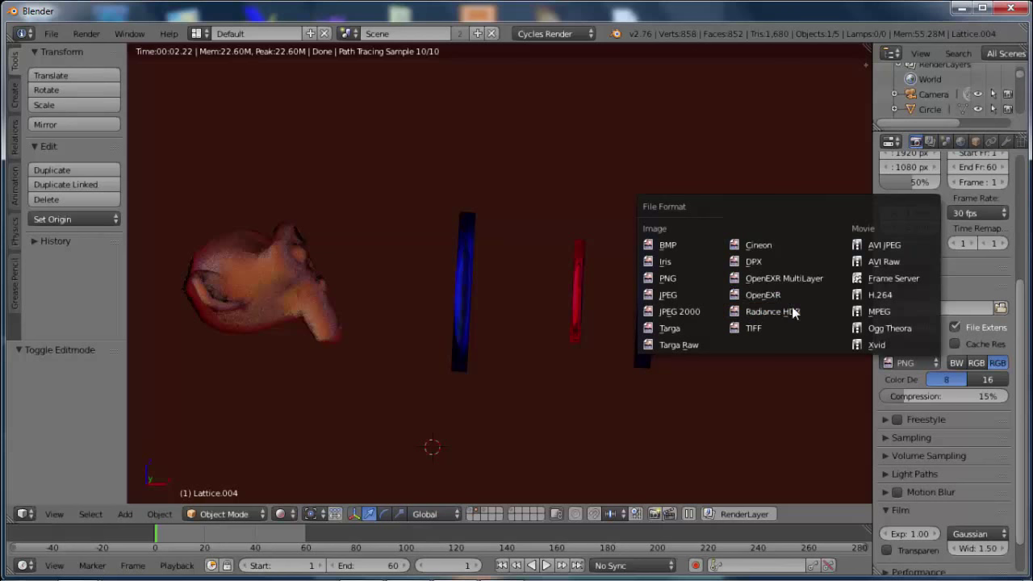
click(889, 296)
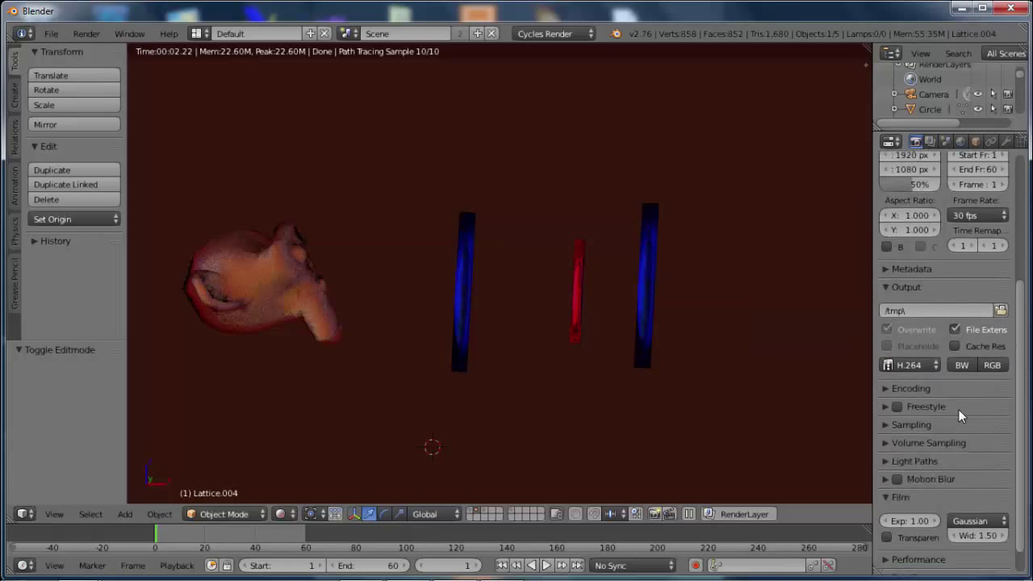
scroll(957, 409, up, 5)
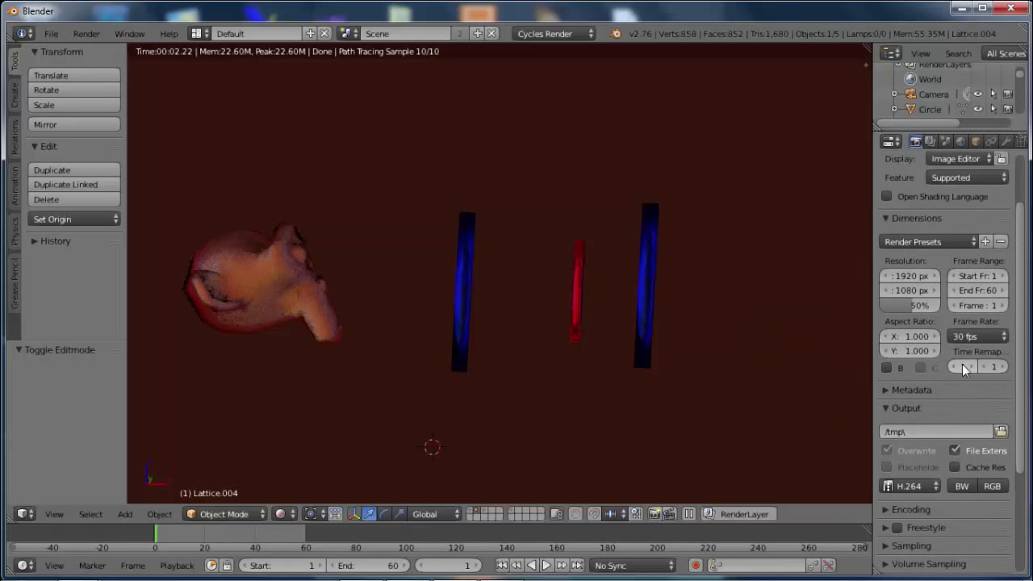
scroll(955, 375, down, 1)
scroll(944, 404, down, 4)
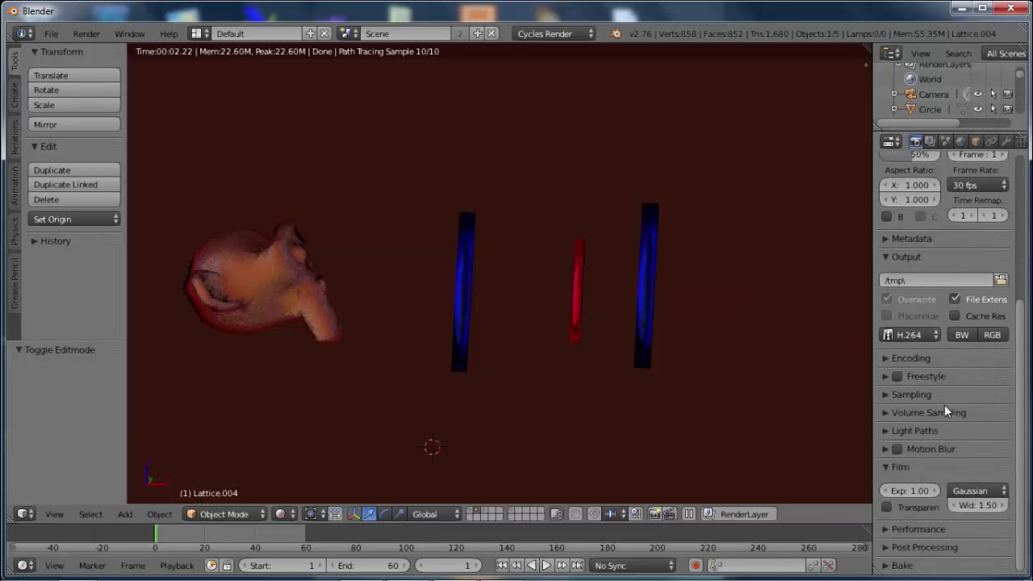
- Set the video encoding container to Xvid
click(917, 359)
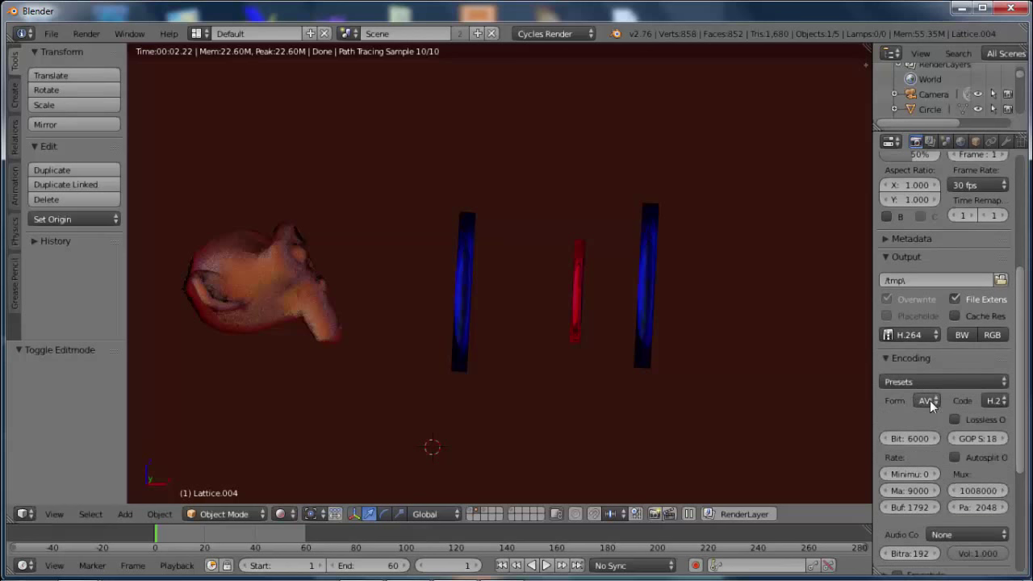
click(926, 401)
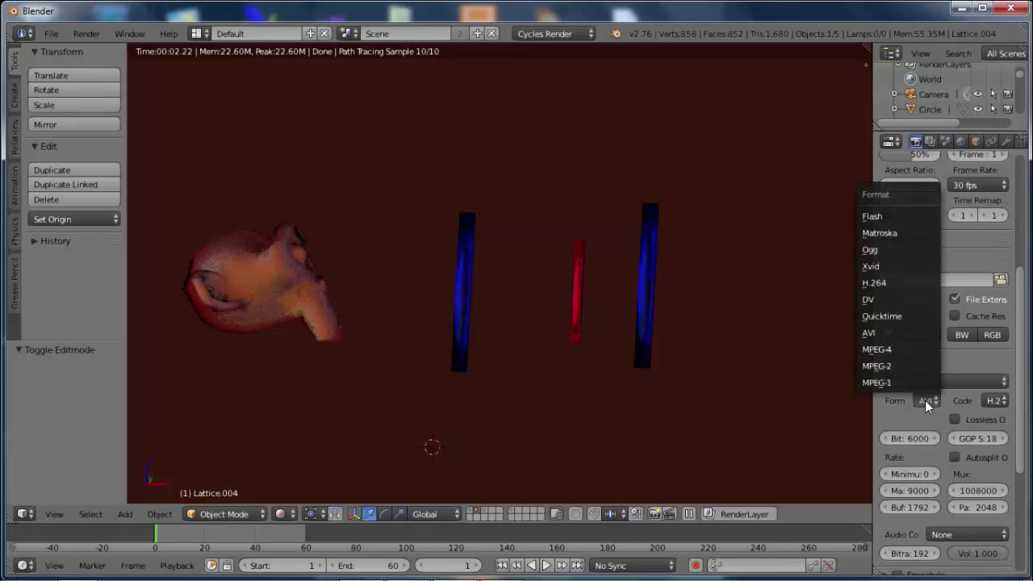
click(900, 270)
scroll(948, 432, down, 2)
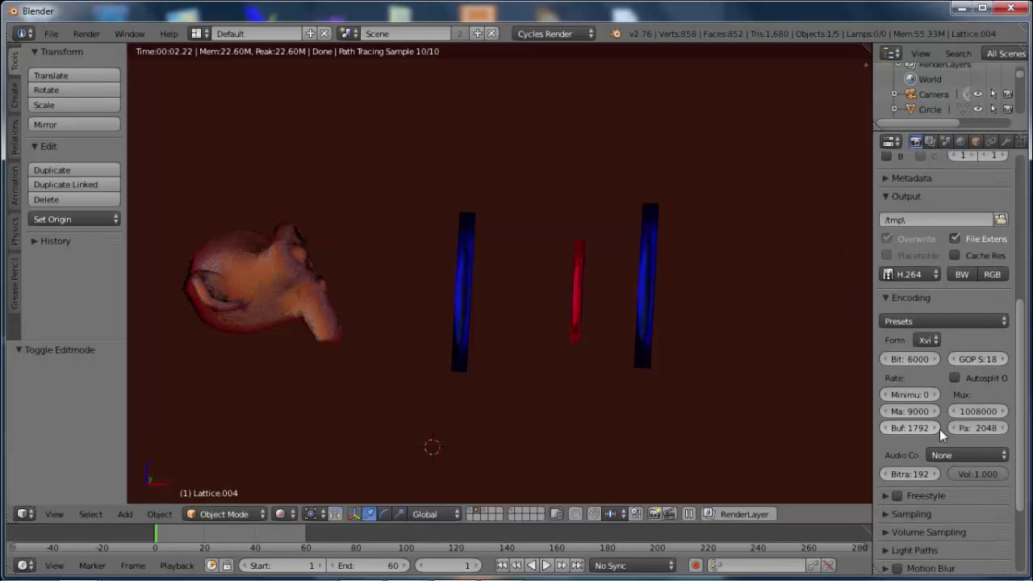
scroll(939, 429, up, 2)
scroll(939, 428, up, 6)
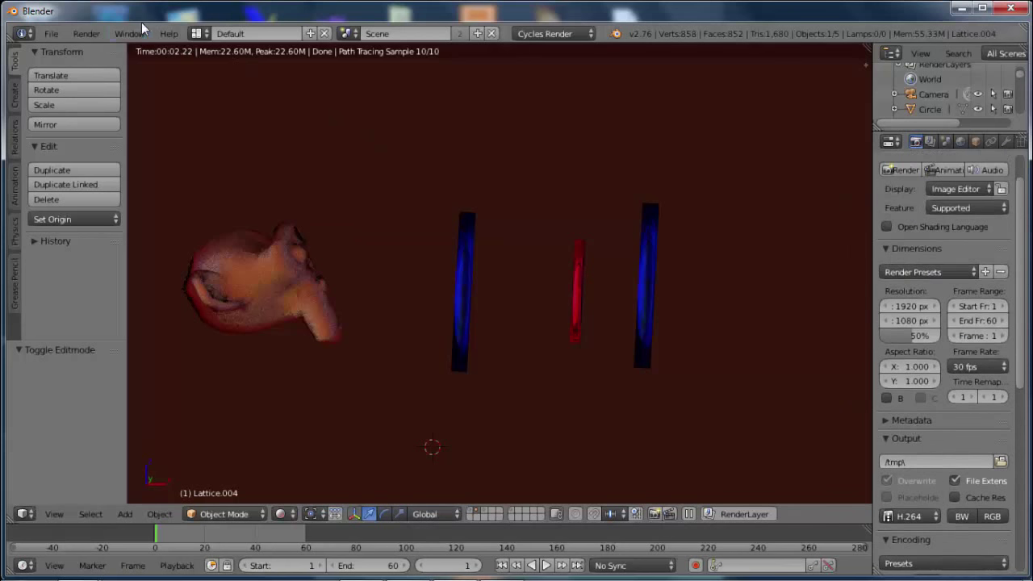
- Render all 60 frames to /tmp/0001-0060.avi and play back the resulting video
click(80, 34)
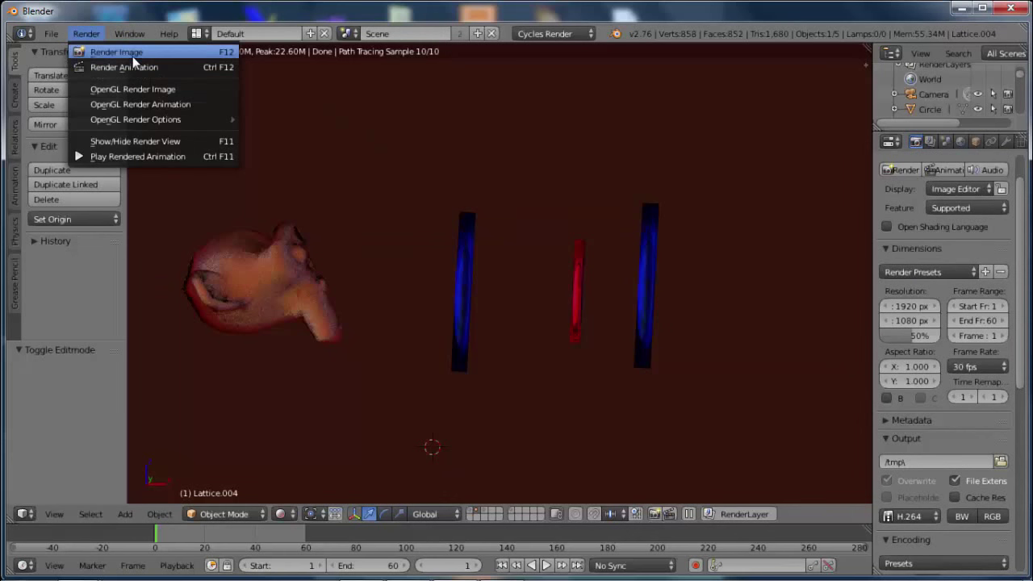
click(146, 72)
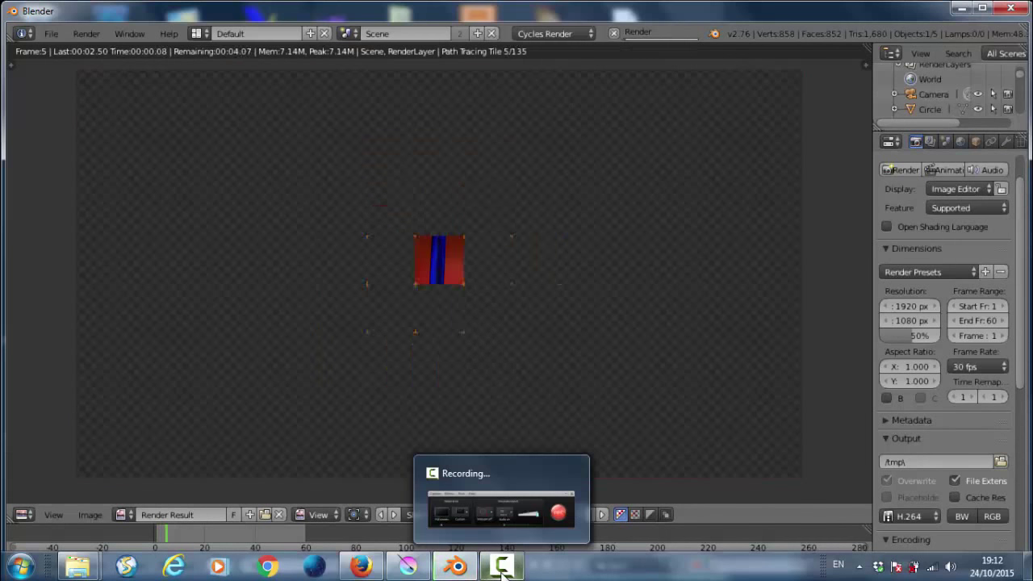
click(501, 492)
click(916, 343)
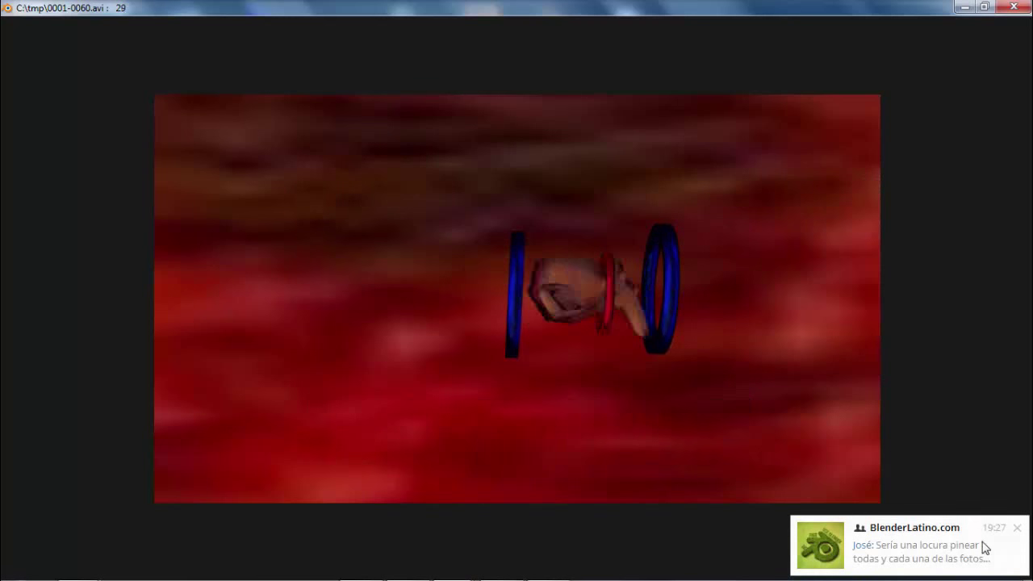
click(1017, 528)
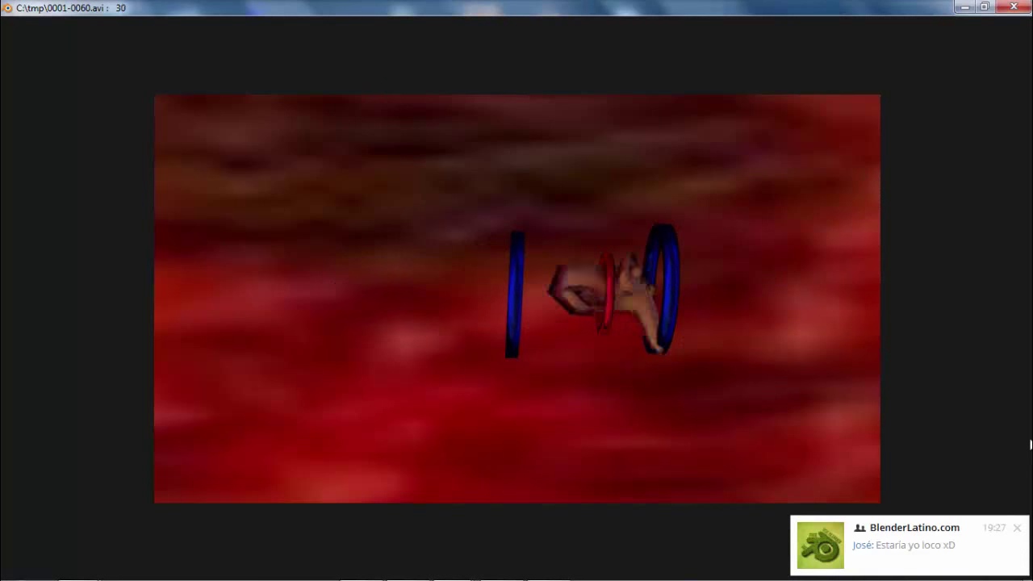
click(1016, 524)
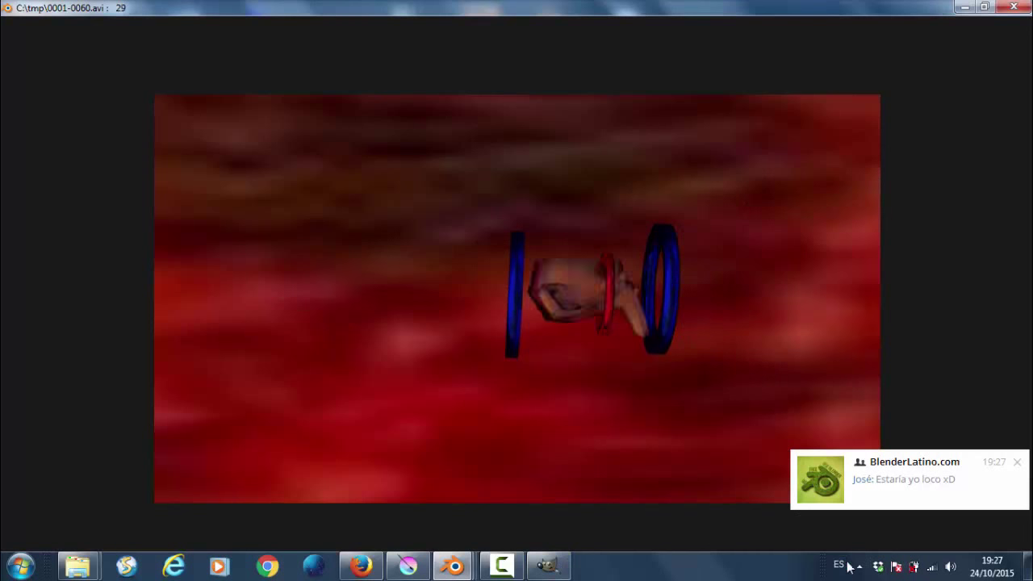
click(1019, 461)
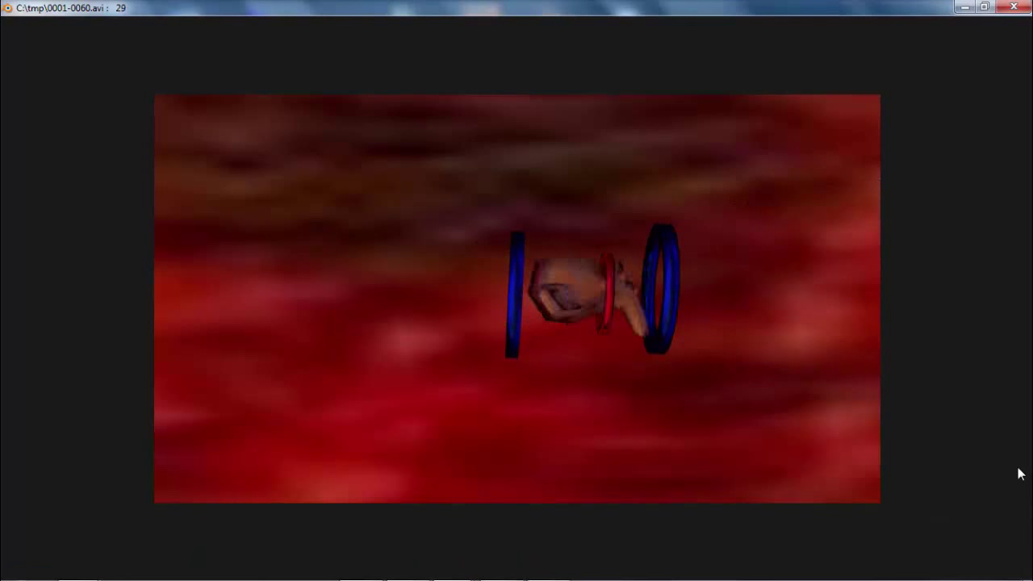